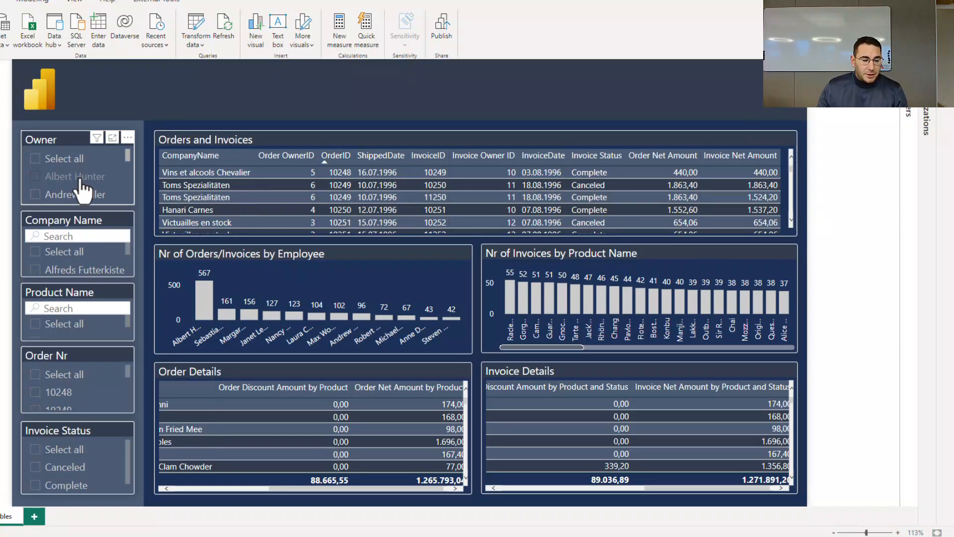
- Filter the report by the owner with invoice owner ID 11, and show the leading columns of both detail tables
{"action": "scroll", "coordinate": [82, 190], "scroll_direction": "down", "scroll_amount": 5}
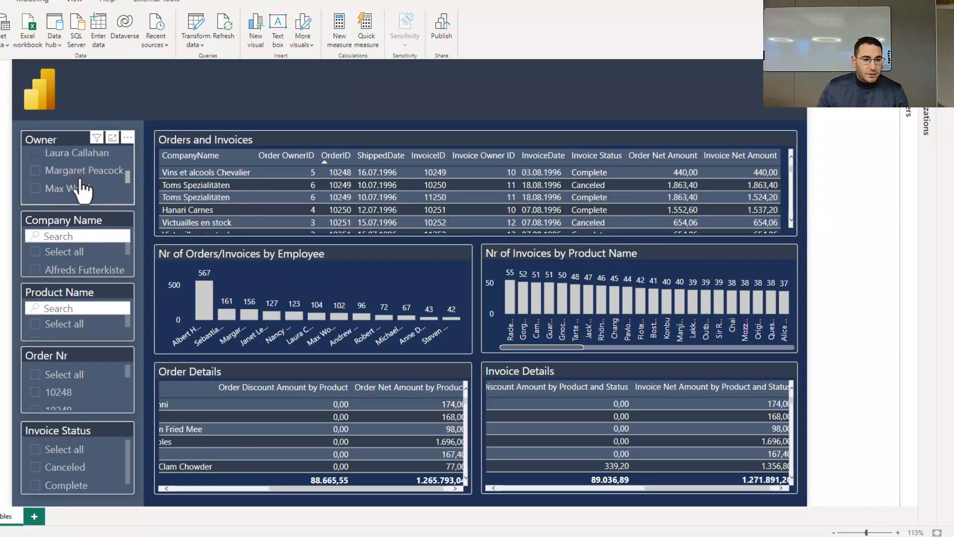
{"action": "scroll", "coordinate": [82, 190], "scroll_direction": "down", "scroll_amount": 1}
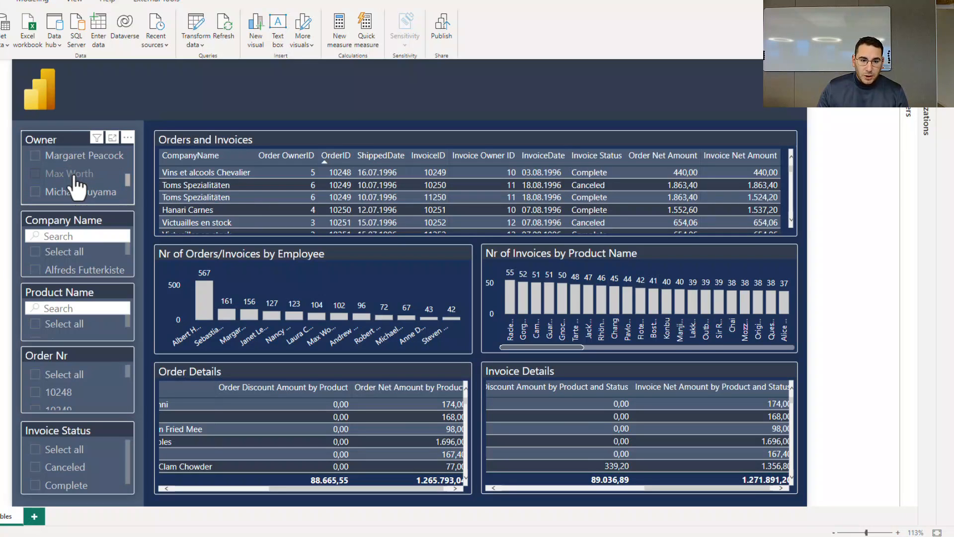
{"action": "left_click", "coordinate": [75, 179]}
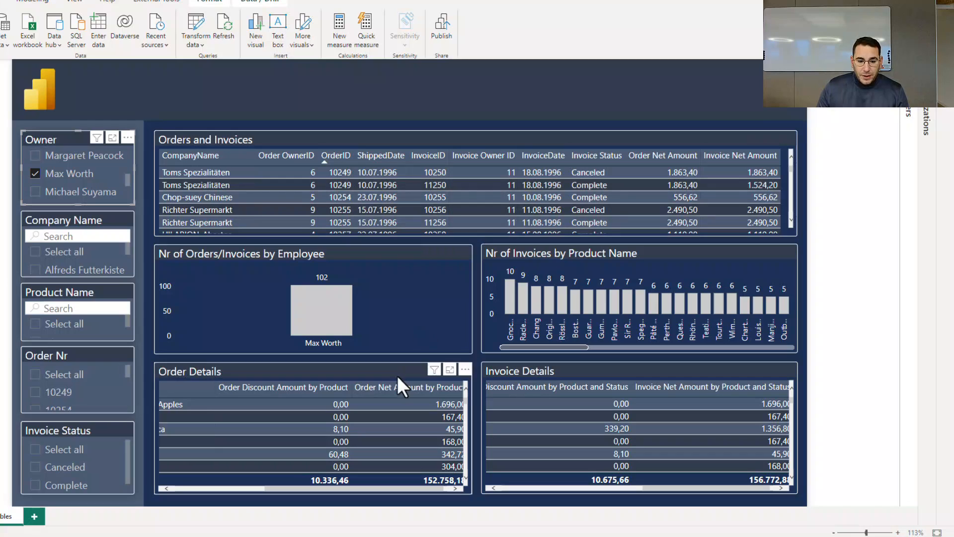
{"action": "left_click_drag", "start_coordinate": [380, 487], "coordinate": [269, 487]}
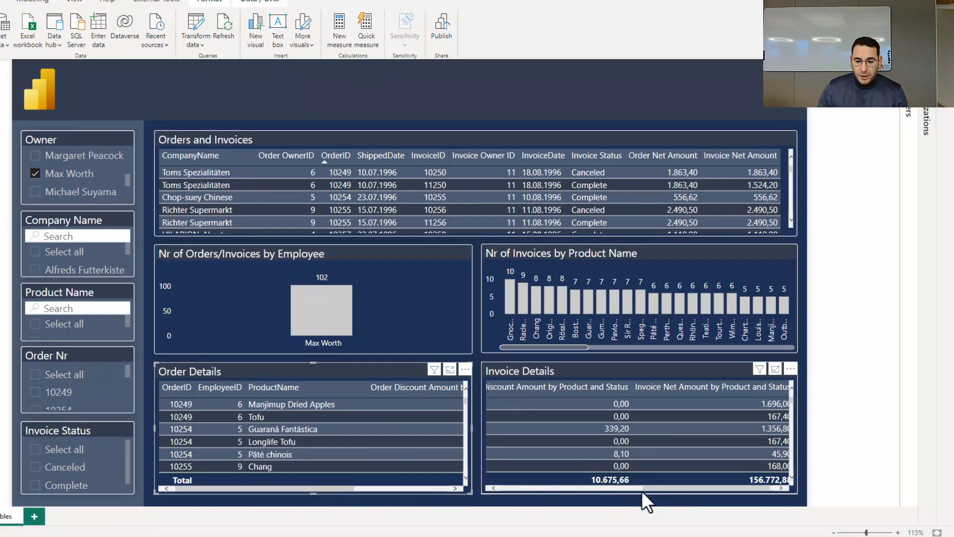
{"action": "left_click_drag", "start_coordinate": [664, 488], "coordinate": [510, 487]}
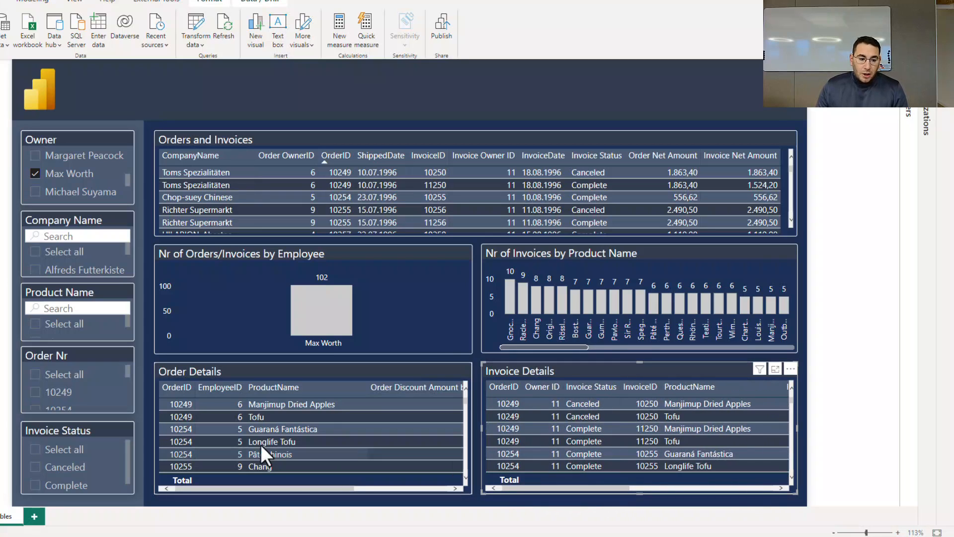
- Limit the report to Complete invoices and compare the discount and net amount columns of Order Details and Invoice Details
{"action": "left_click", "coordinate": [62, 485]}
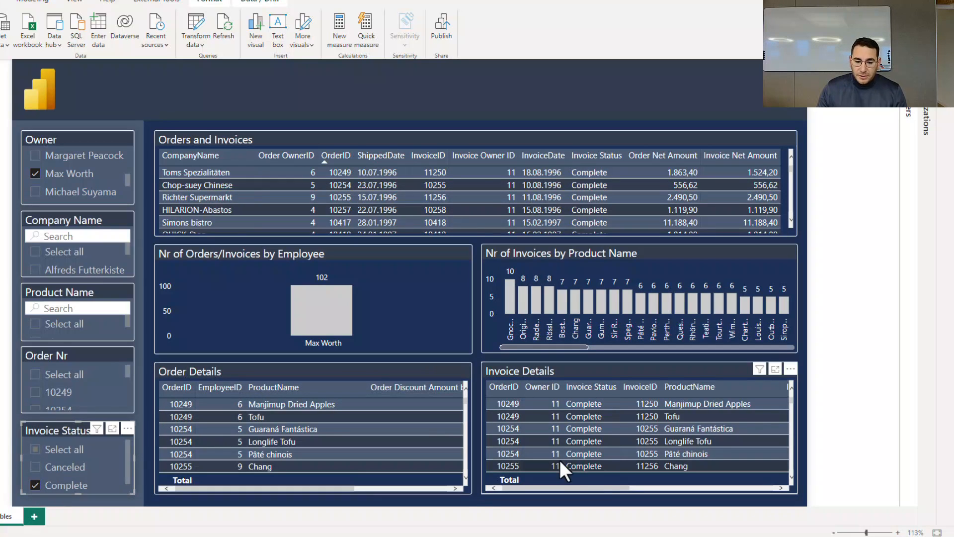
{"action": "left_click_drag", "start_coordinate": [595, 484], "coordinate": [771, 483]}
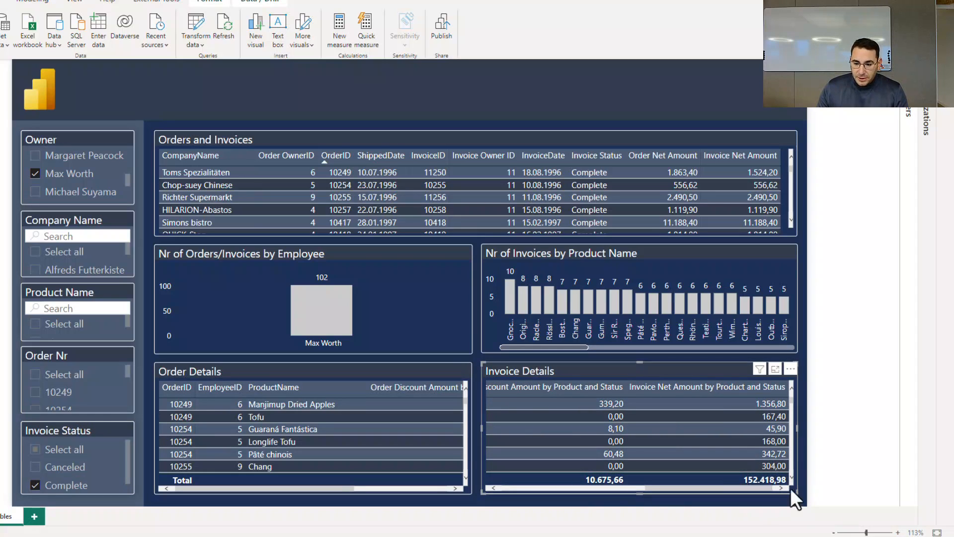
{"action": "left_click_drag", "start_coordinate": [302, 489], "coordinate": [406, 493]}
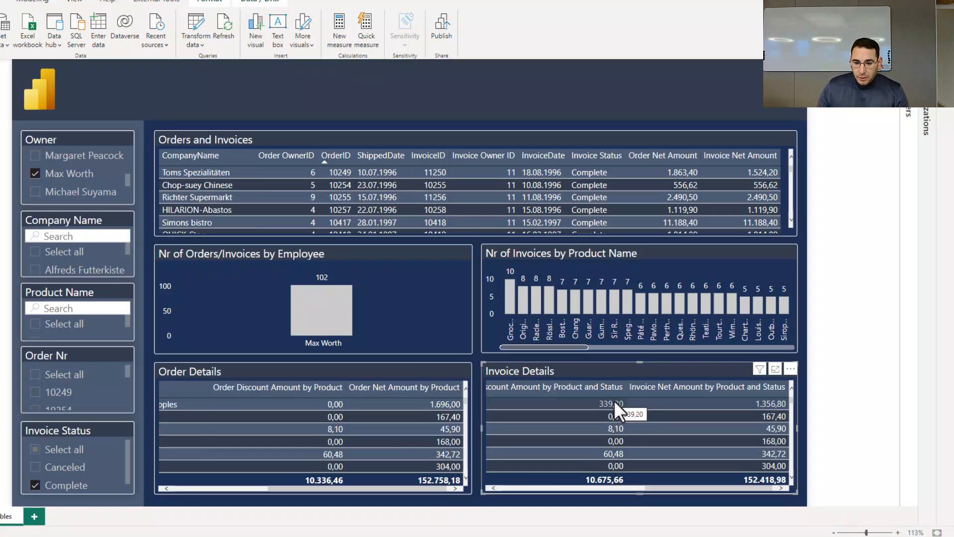
- Filter the report to the first listed order and compare its order and invoice discount and net amounts
{"action": "left_click", "coordinate": [50, 397]}
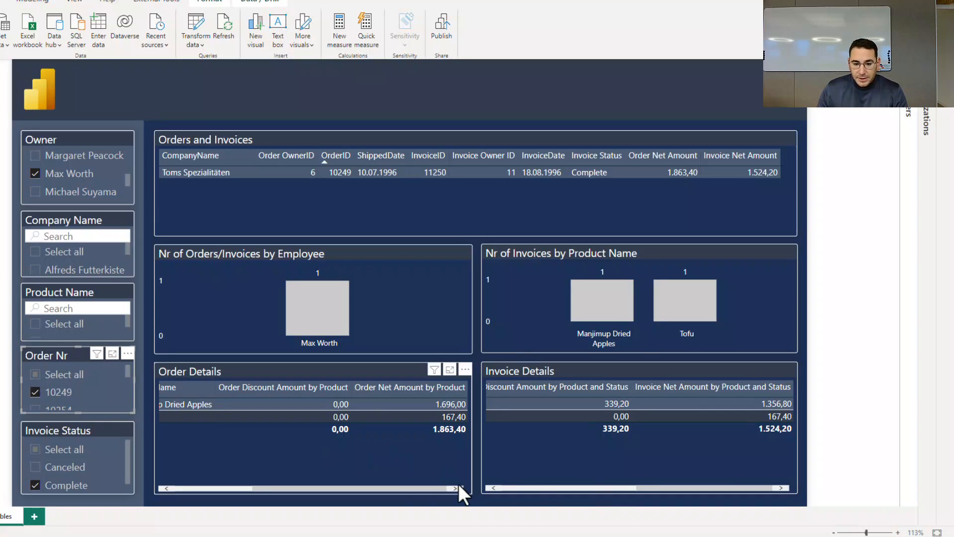
{"action": "left_click_drag", "start_coordinate": [344, 488], "coordinate": [450, 484]}
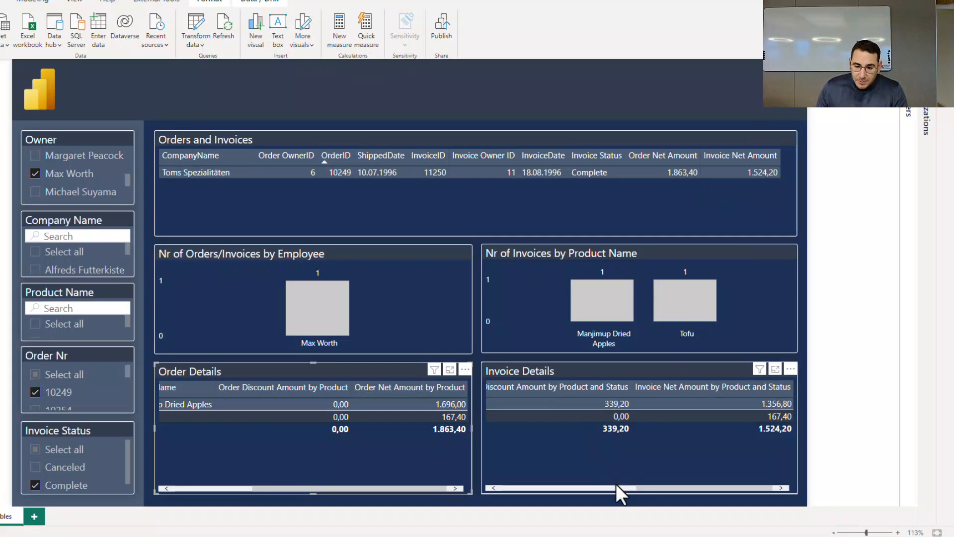
{"action": "mouse_move", "coordinate": [657, 483]}
{"action": "left_mouse_down"}
{"action": "mouse_move", "coordinate": [615, 487]}
{"action": "mouse_move", "coordinate": [640, 485]}
{"action": "left_mouse_up"}
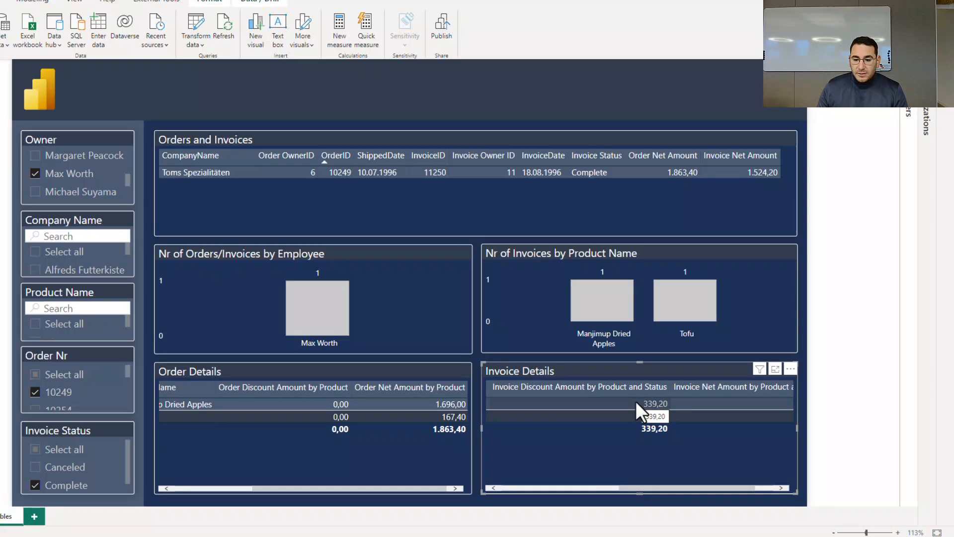
{"action": "left_click_drag", "start_coordinate": [678, 485], "coordinate": [701, 486]}
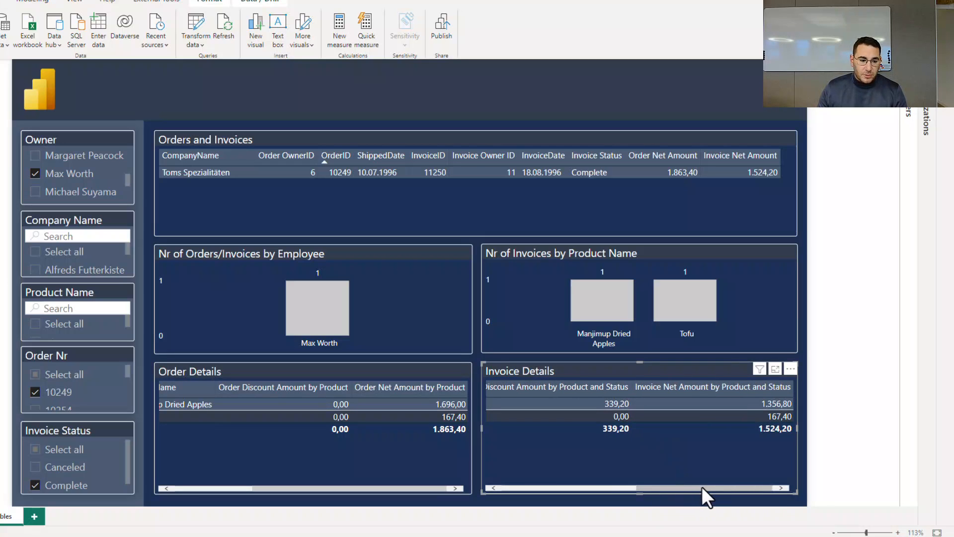
- Search the Product Name slicer for "manj", filter by Manjimup Dried Apples, and check the product in both detail tables
{"action": "scroll", "coordinate": [77, 332], "scroll_direction": "down", "scroll_amount": 1}
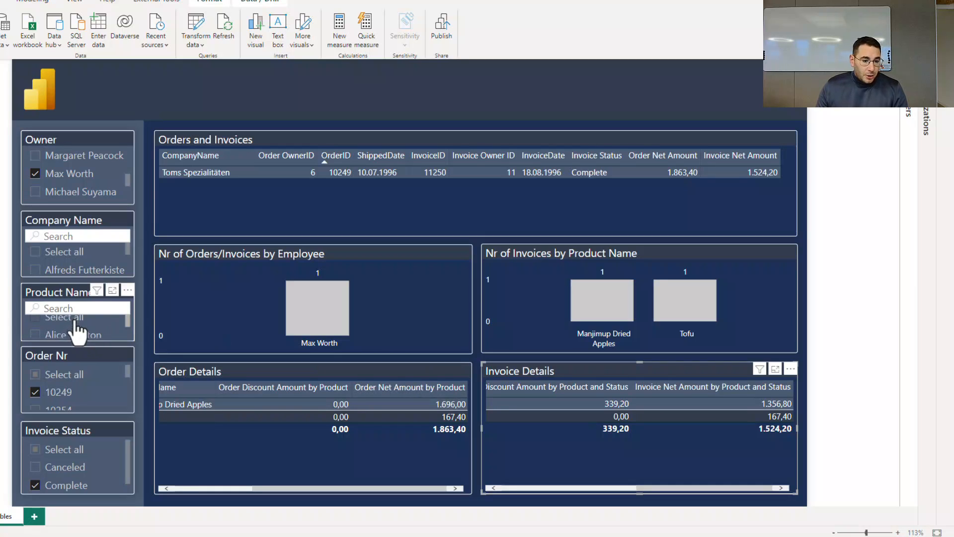
{"action": "scroll", "coordinate": [77, 332], "scroll_direction": "down", "scroll_amount": 2}
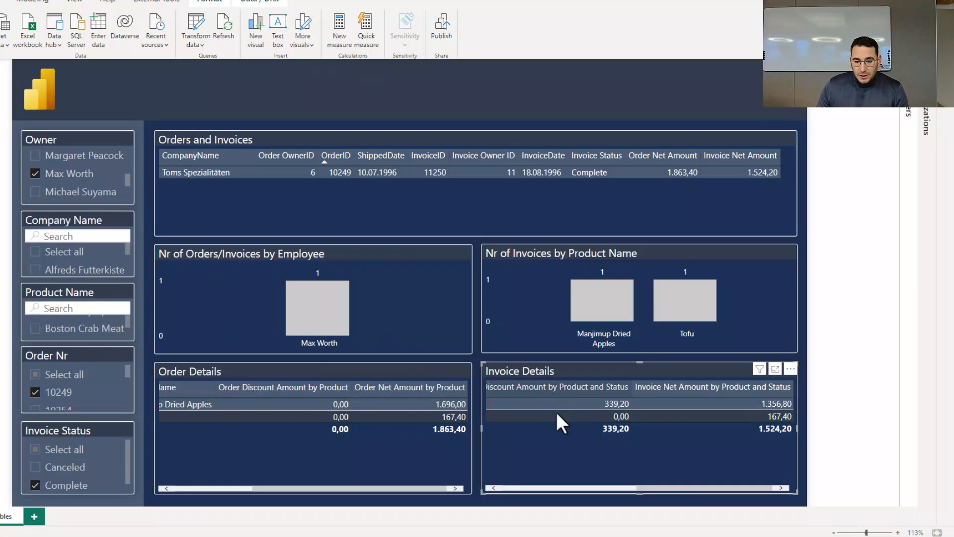
{"action": "left_click_drag", "start_coordinate": [696, 489], "coordinate": [511, 489]}
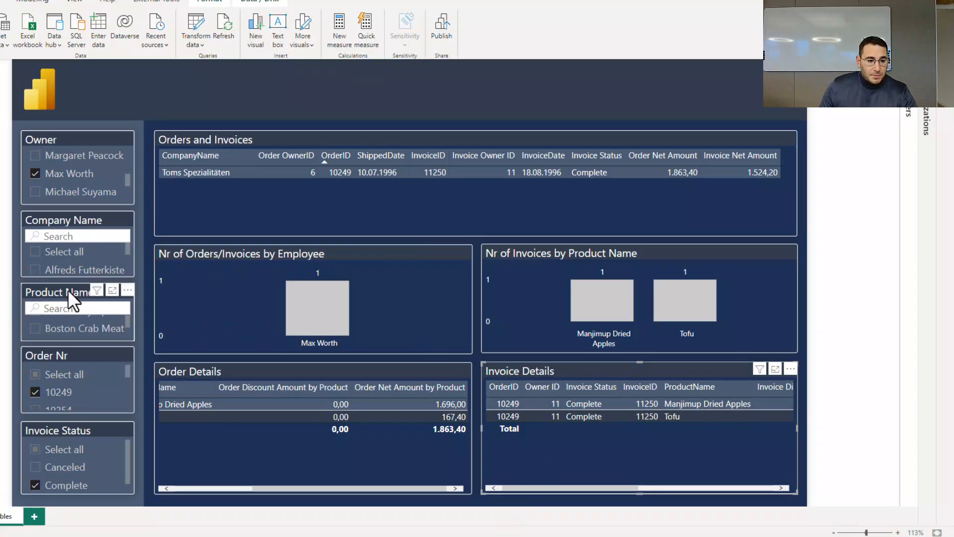
{"action": "left_click", "coordinate": [60, 308]}
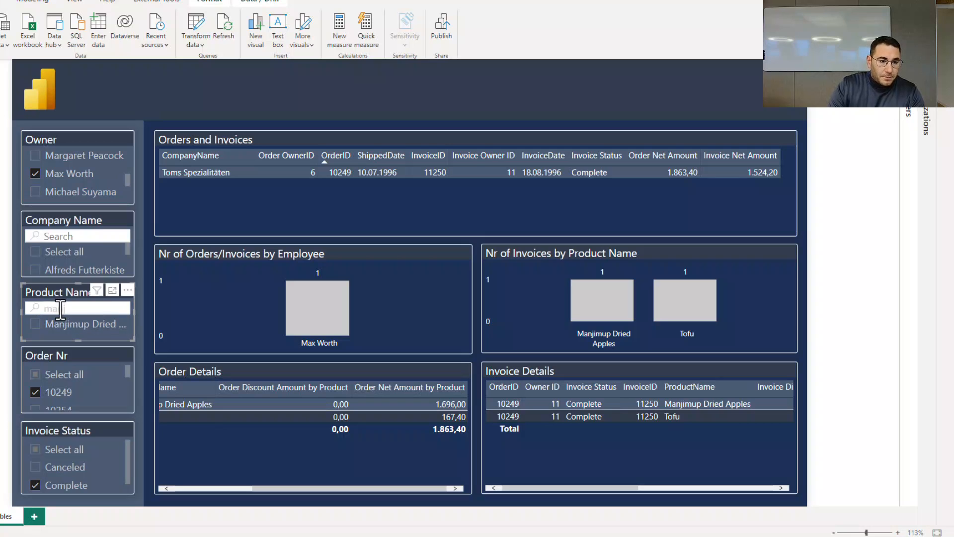
{"action": "type", "text": "manj"}
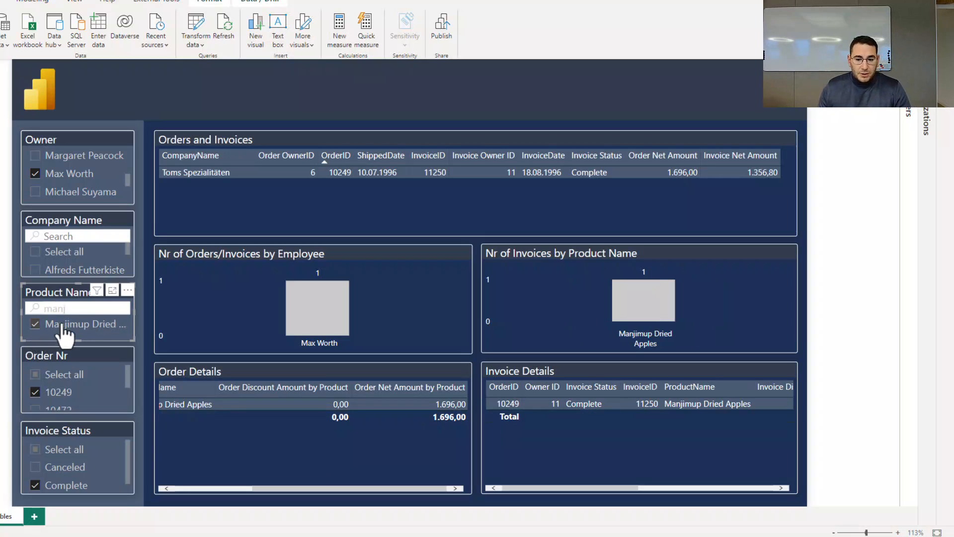
{"action": "left_click_drag", "start_coordinate": [586, 485], "coordinate": [549, 485]}
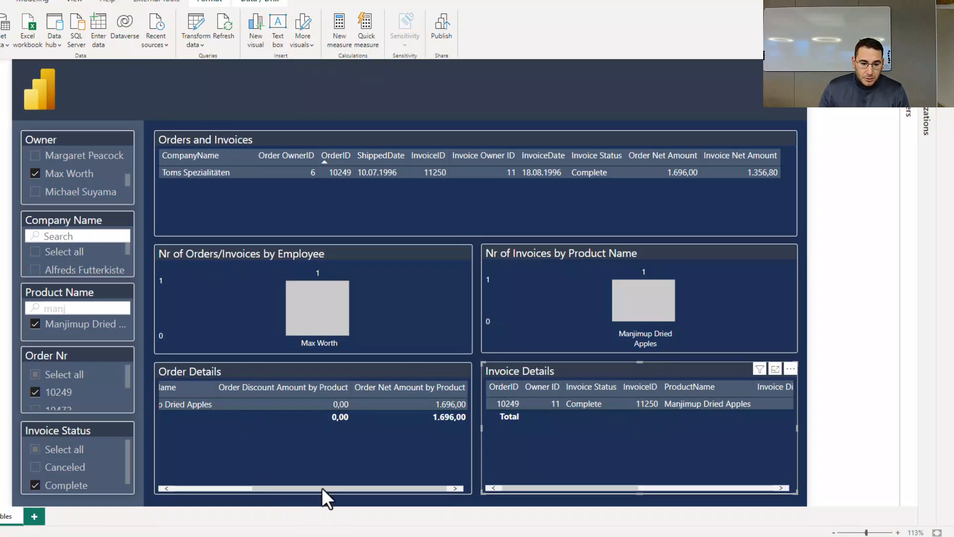
{"action": "left_click_drag", "start_coordinate": [321, 487], "coordinate": [260, 484]}
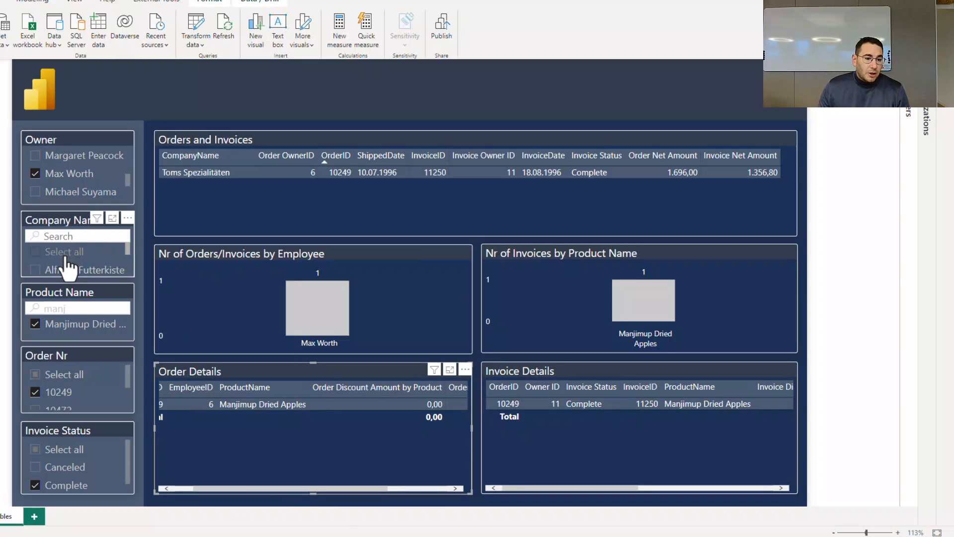
- Clear the owner, product, order number and invoice status filters so that the report covers all data
{"action": "scroll", "coordinate": [66, 261], "scroll_direction": "down", "scroll_amount": 1}
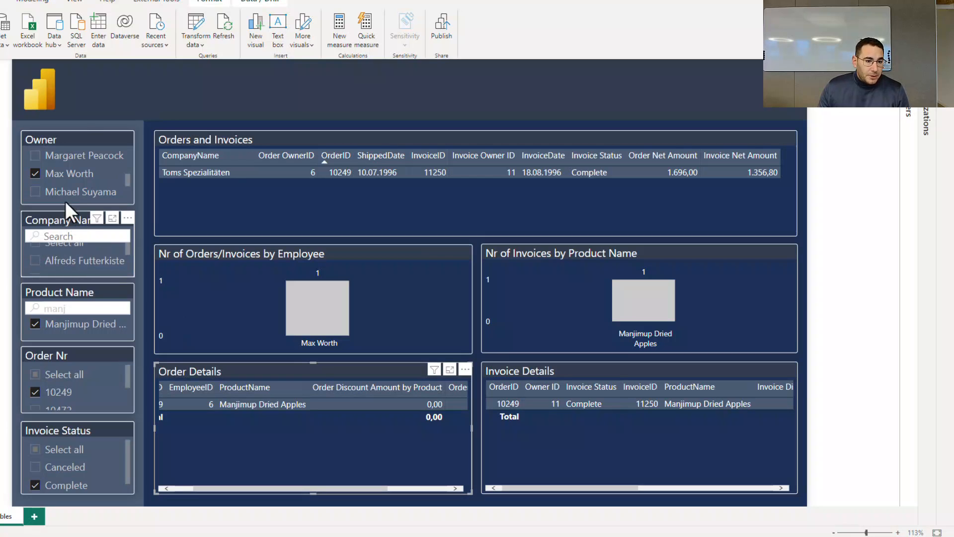
{"action": "left_click", "coordinate": [63, 175]}
{"action": "left_click", "coordinate": [67, 324]}
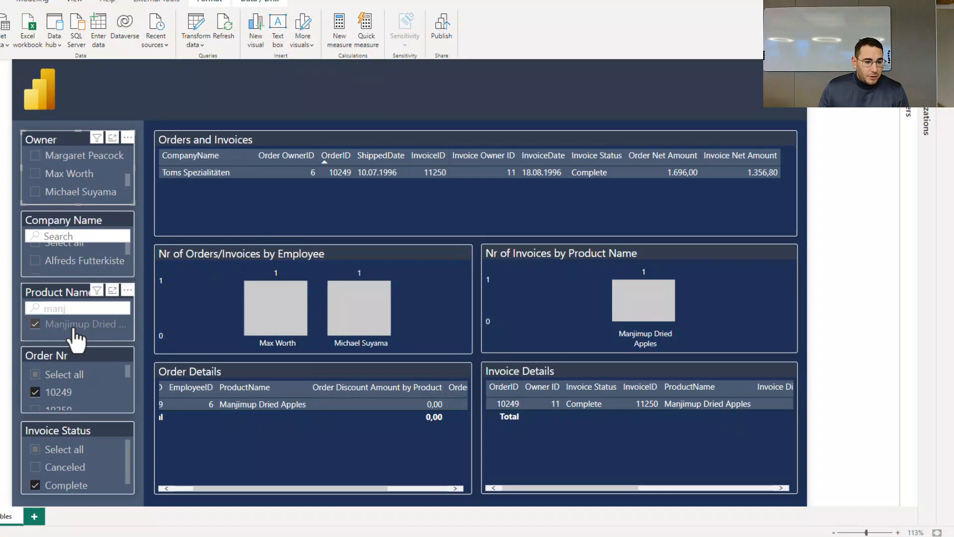
{"action": "left_click", "coordinate": [65, 392]}
{"action": "left_click", "coordinate": [65, 484]}
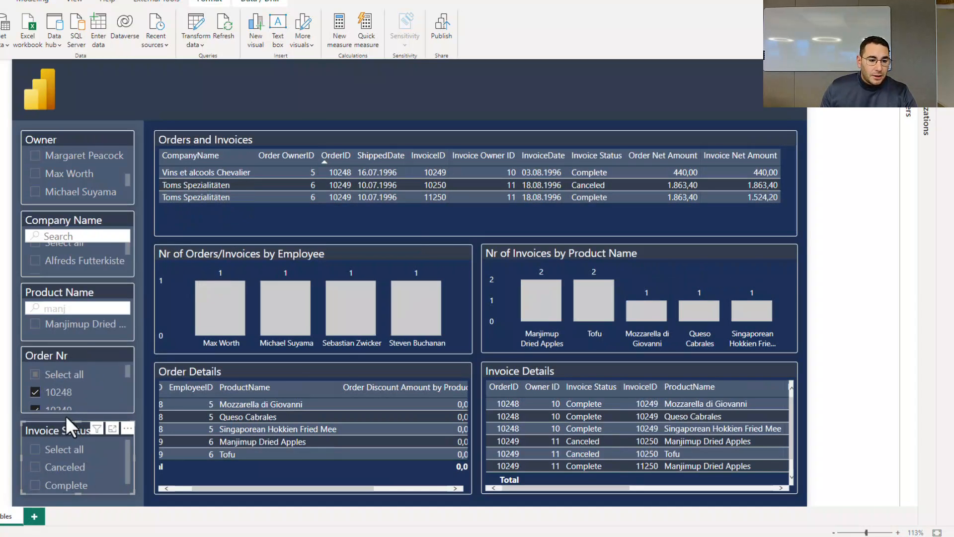
{"action": "left_click", "coordinate": [57, 397]}
{"action": "left_click", "coordinate": [58, 408]}
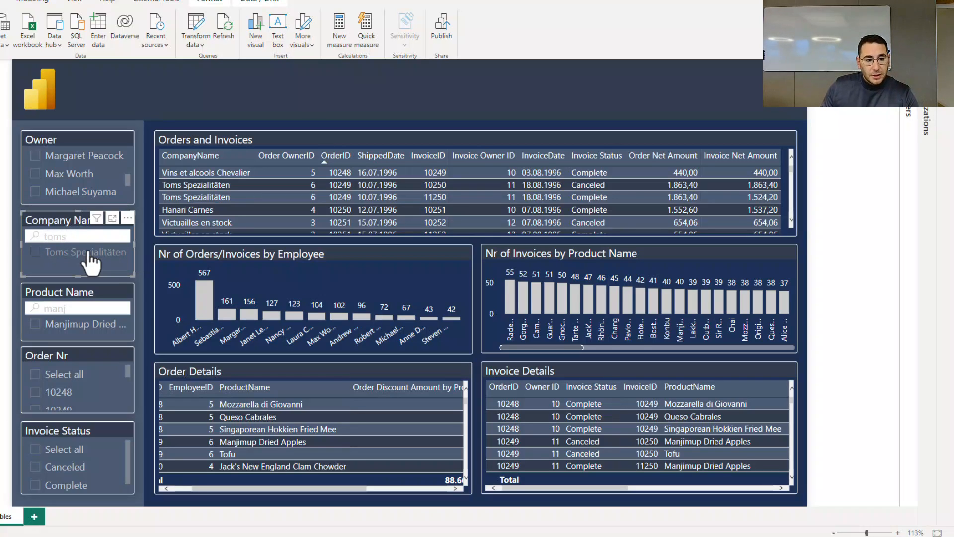
- Filter the report by company Toms Spezialitäten and the owner with invoice owner ID 11, and reset both filters
{"action": "left_click", "coordinate": [88, 252]}
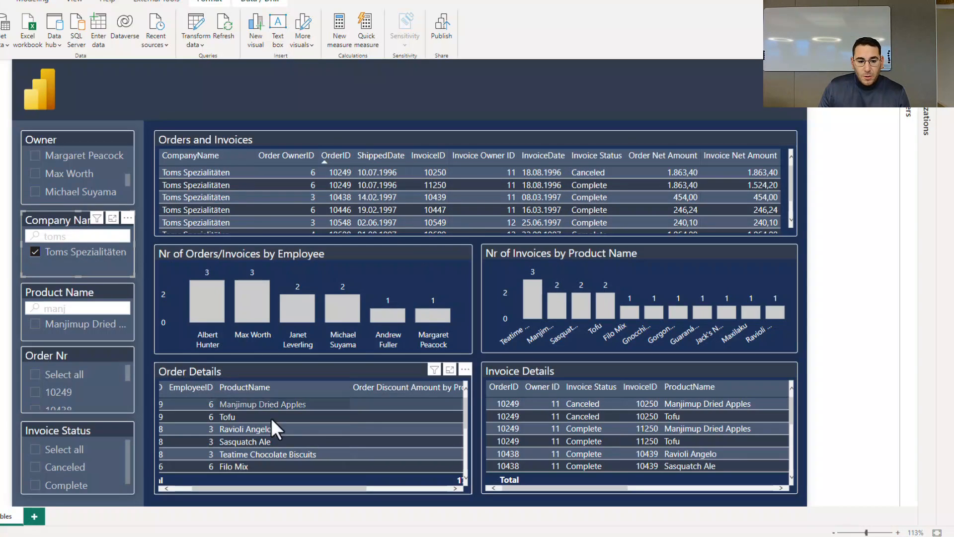
{"action": "left_click", "coordinate": [63, 176]}
{"action": "left_click", "coordinate": [64, 176]}
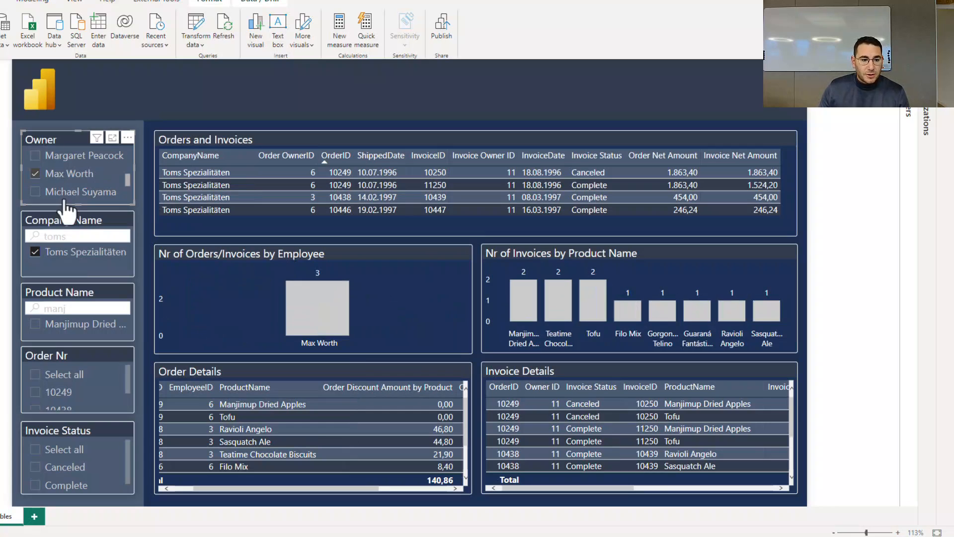
{"action": "left_click", "coordinate": [59, 254]}
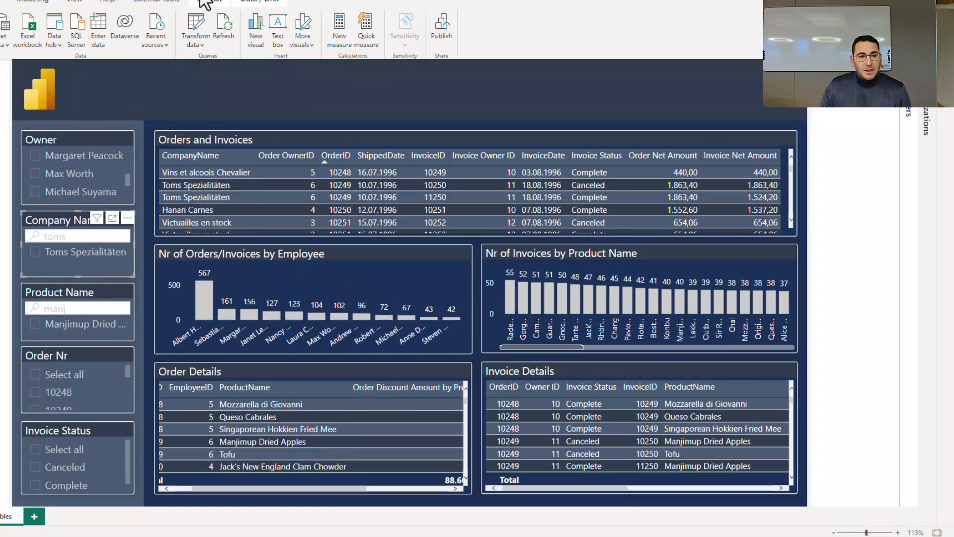
- View the report as the Finance JR role and look through the rows this role can access
{"action": "left_click", "coordinate": [32, 2]}
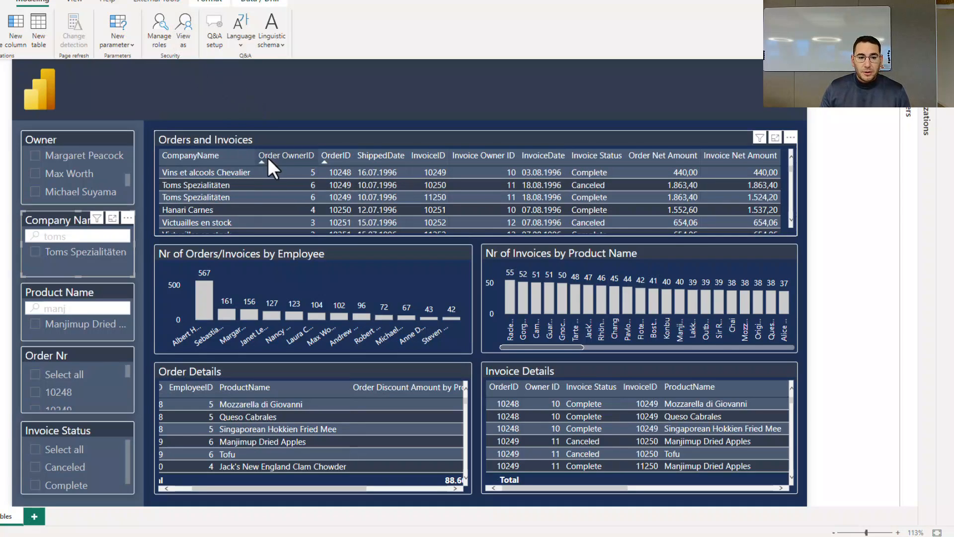
{"action": "left_click", "coordinate": [186, 41]}
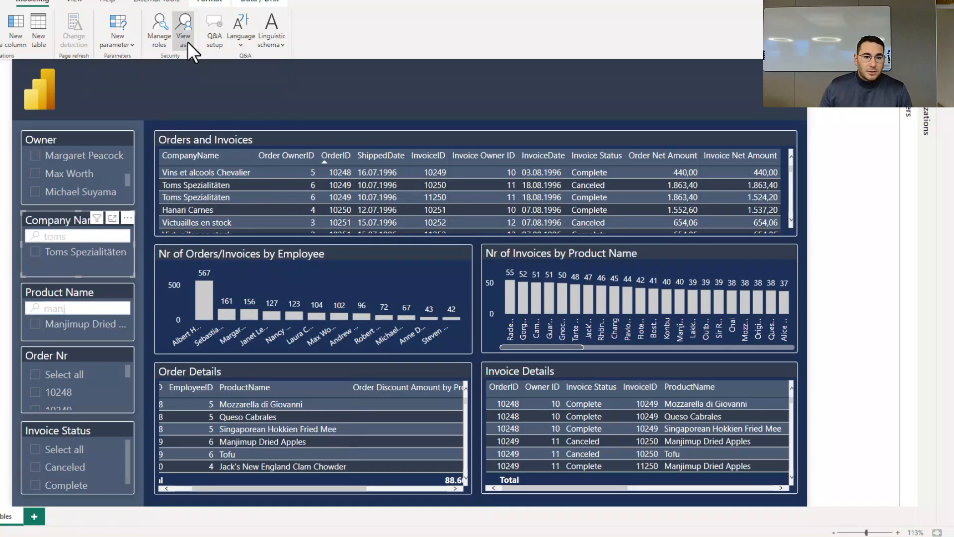
{"action": "left_click", "coordinate": [365, 220]}
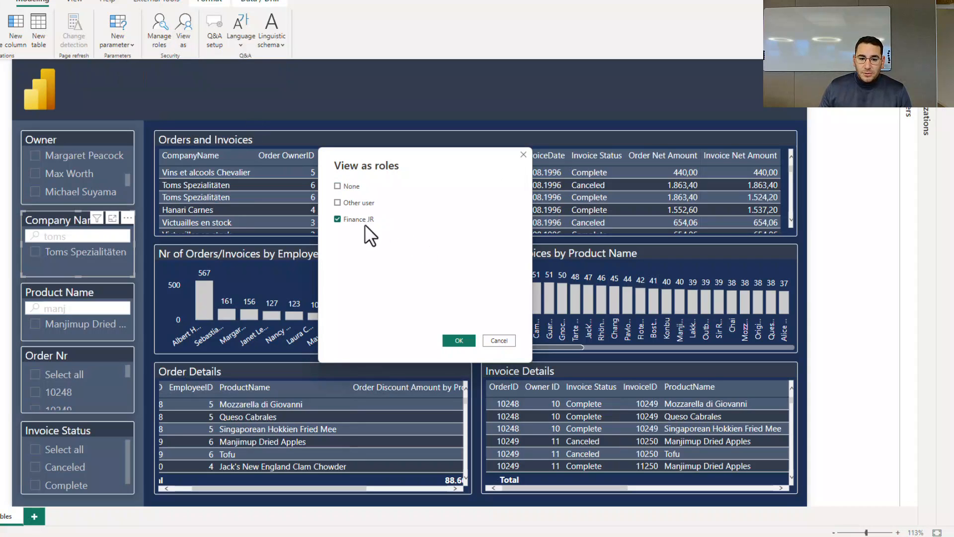
{"action": "left_click", "coordinate": [457, 340]}
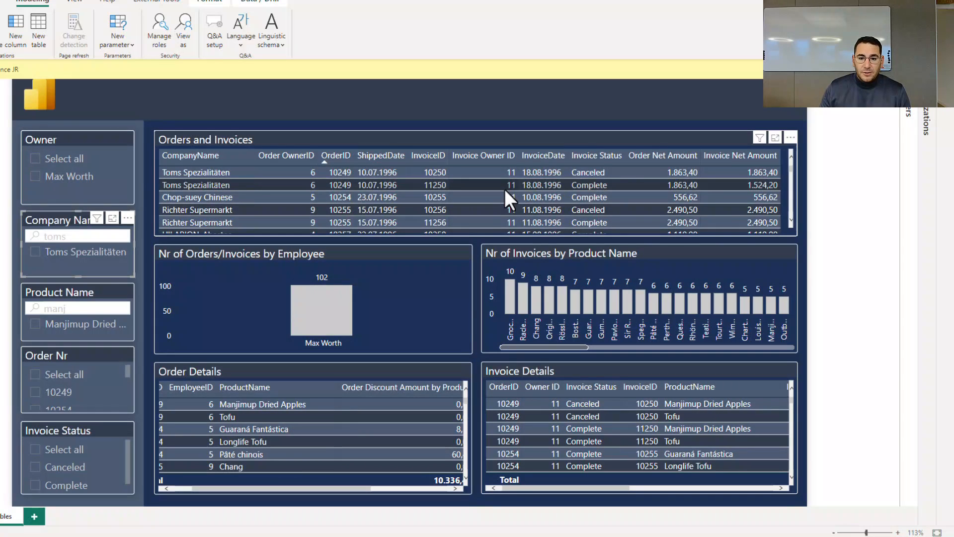
{"action": "scroll", "coordinate": [505, 189], "scroll_direction": "down", "scroll_amount": 20}
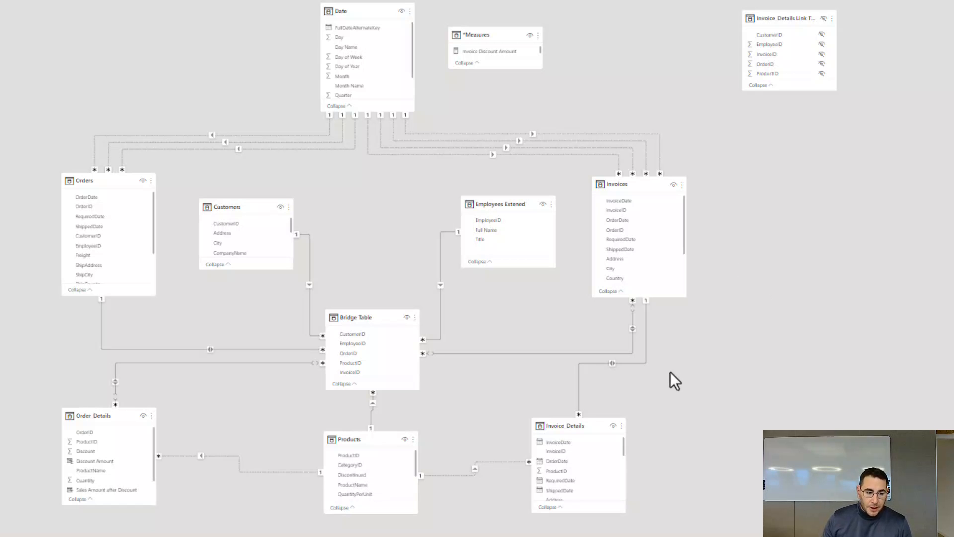
- Select the Bridge Table in the data model and examine its relationships to the surrounding tables
{"action": "left_click", "coordinate": [358, 316]}
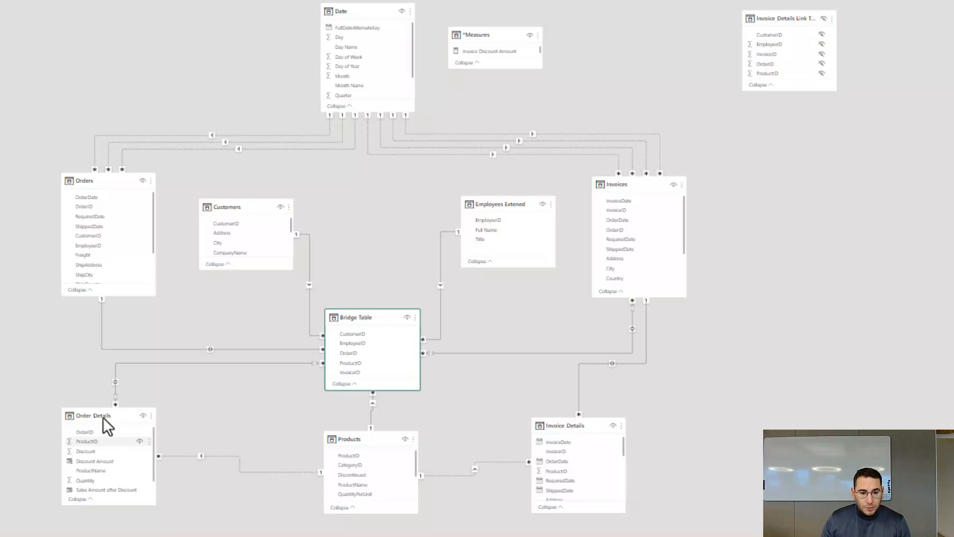
{"action": "mouse_move", "coordinate": [366, 318]}
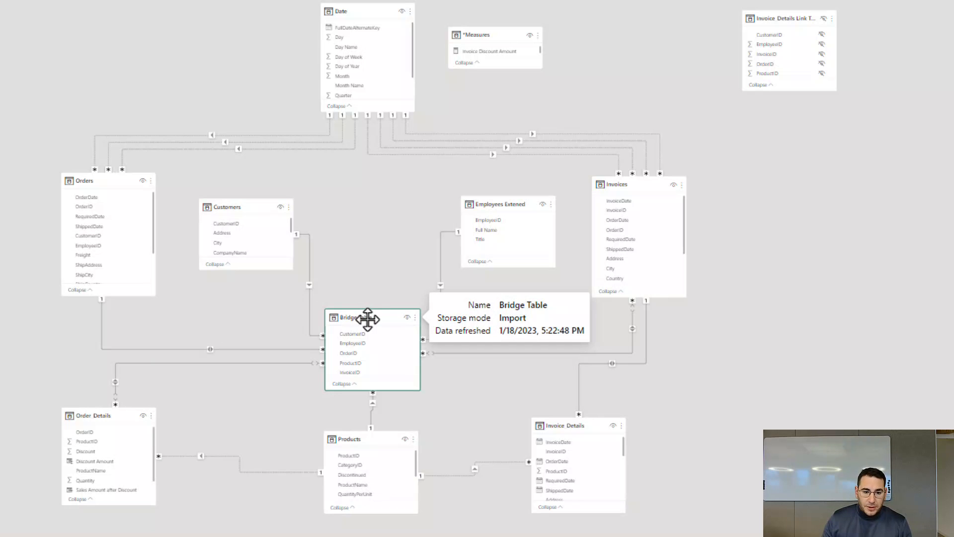
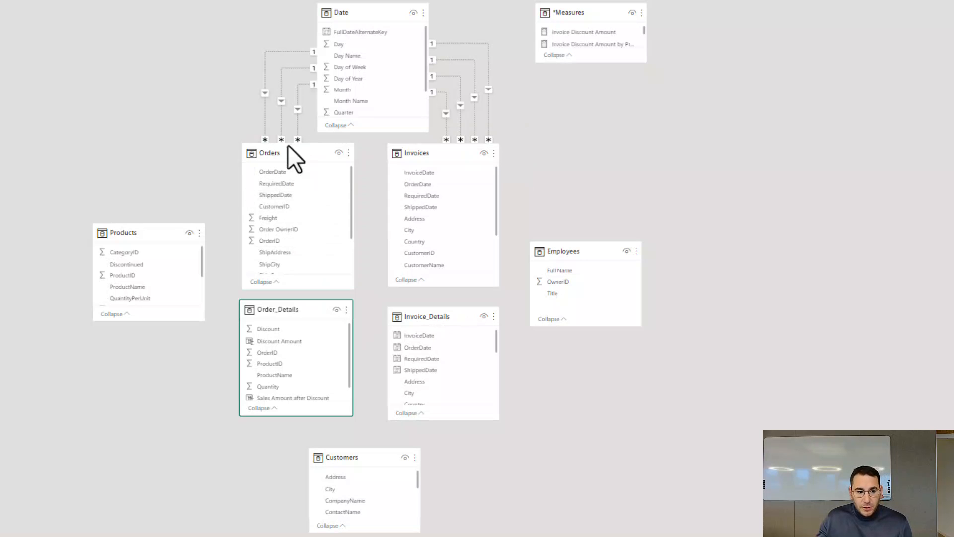
- Examine the Orders and Order_Details tables in the data model that has no bridge table
{"action": "left_click", "coordinate": [290, 152]}
{"action": "left_click", "coordinate": [299, 313]}
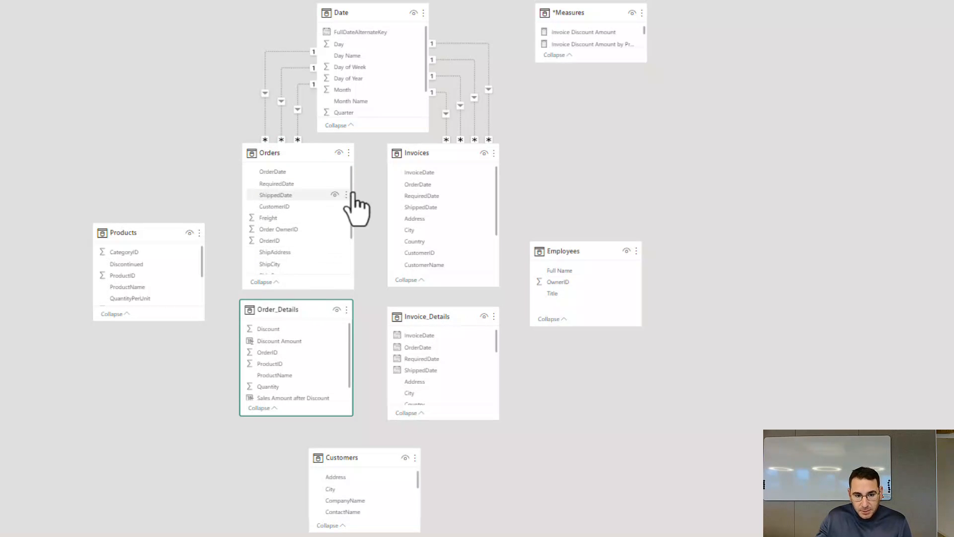
- Examine the Invoices, Invoice_Details, Orders, Employees, Products and Customers tables in the data model without a bridge table
{"action": "left_click", "coordinate": [421, 157]}
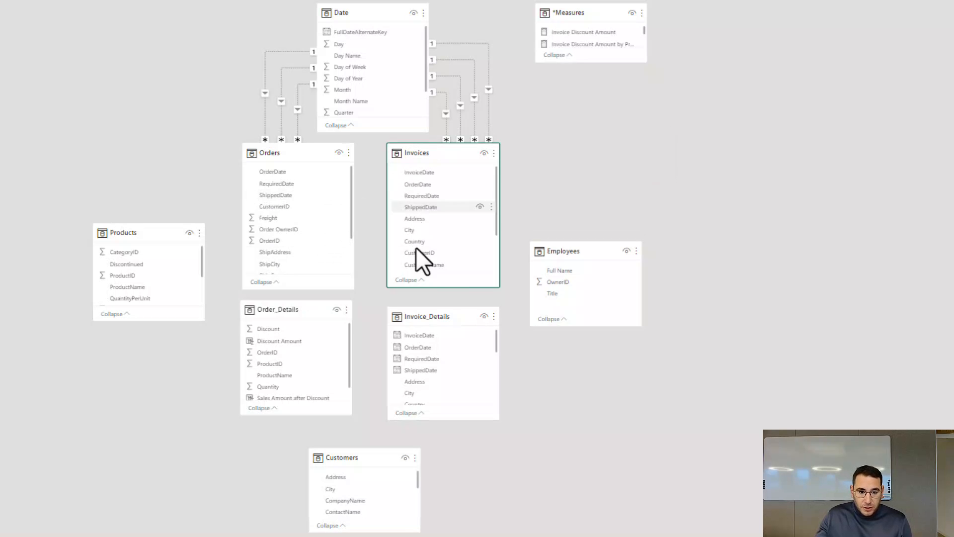
{"action": "left_click", "coordinate": [449, 317]}
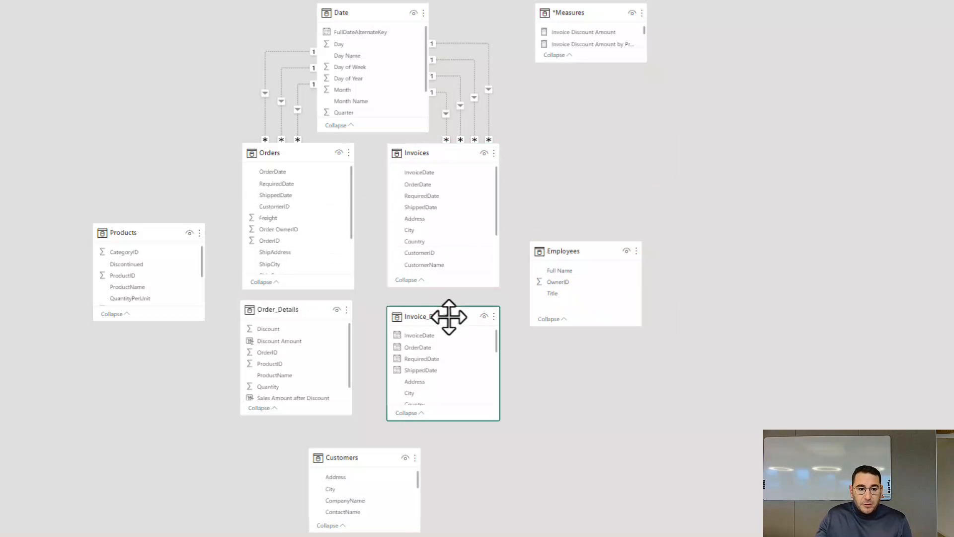
{"action": "left_click", "coordinate": [300, 153]}
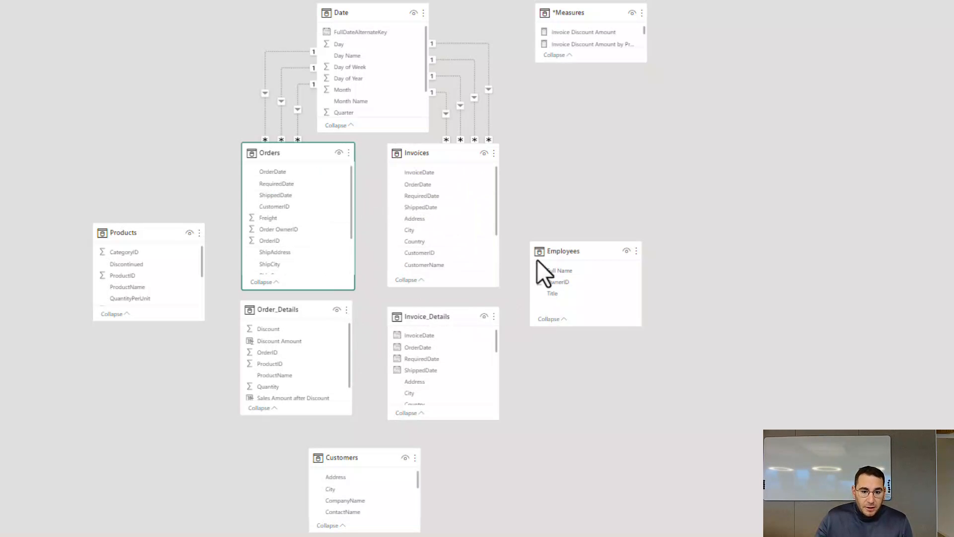
{"action": "mouse_move", "coordinate": [587, 246]}
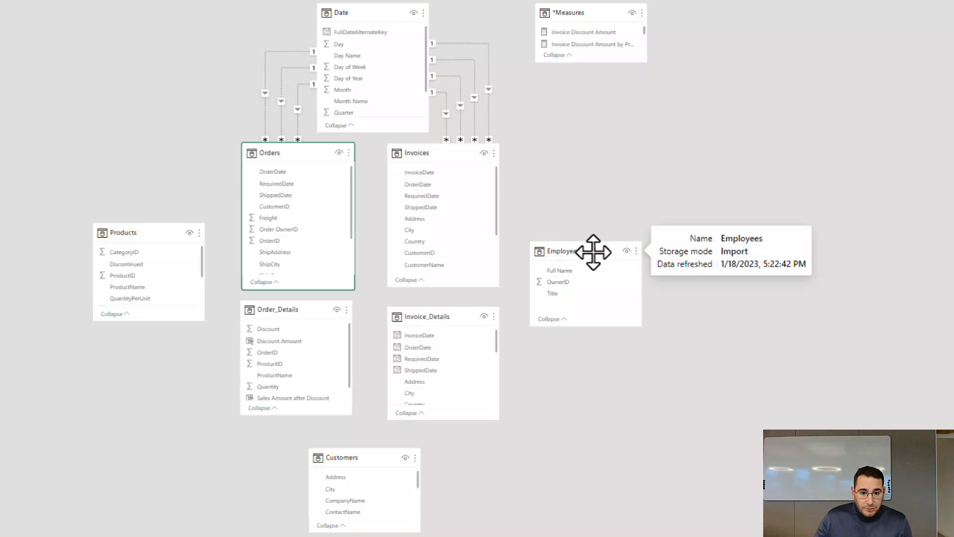
{"action": "left_click", "coordinate": [592, 251]}
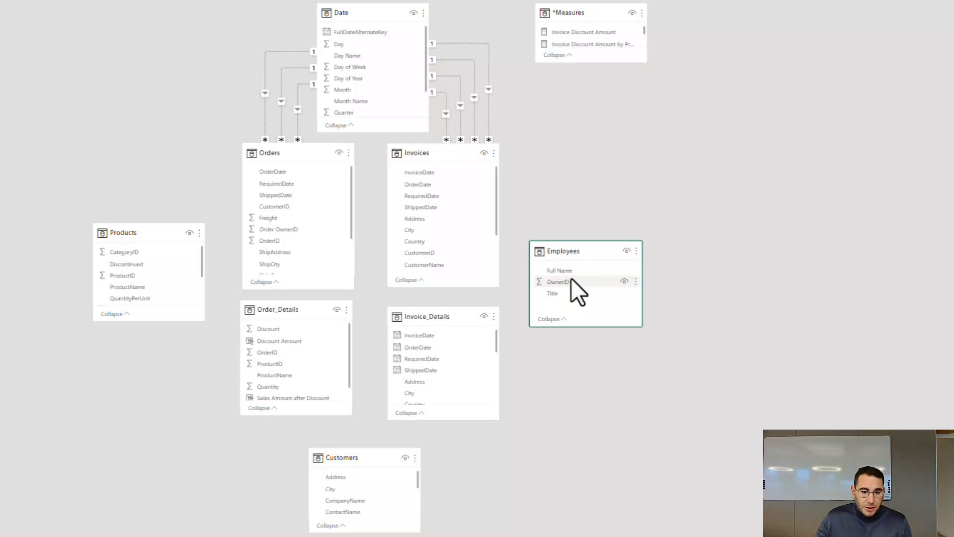
{"action": "mouse_move", "coordinate": [570, 253]}
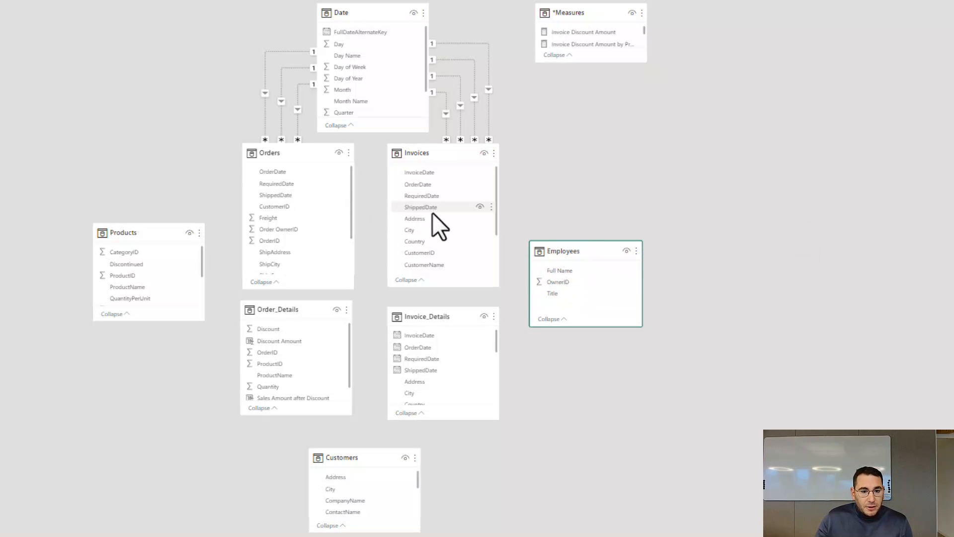
{"action": "left_click_drag", "start_coordinate": [579, 253], "coordinate": [587, 241]}
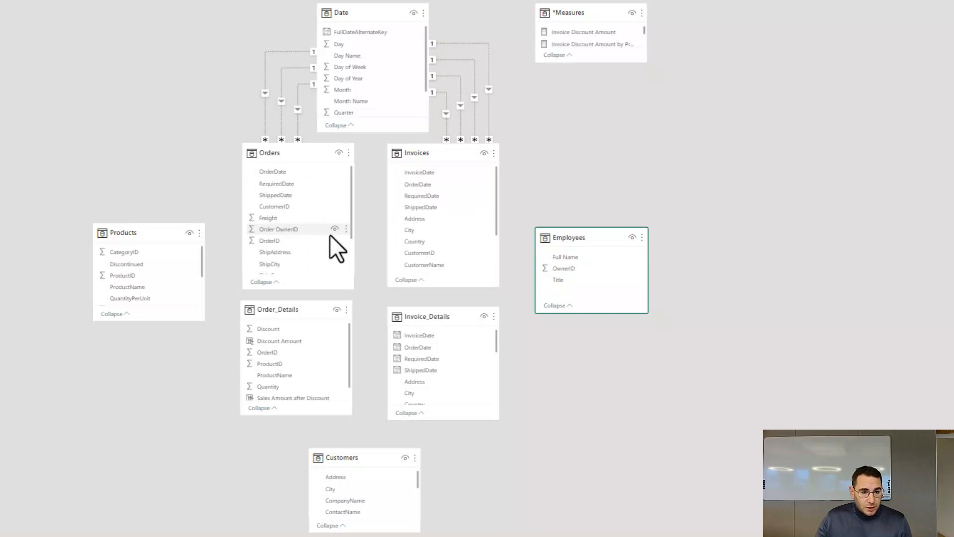
{"action": "mouse_move", "coordinate": [589, 239]}
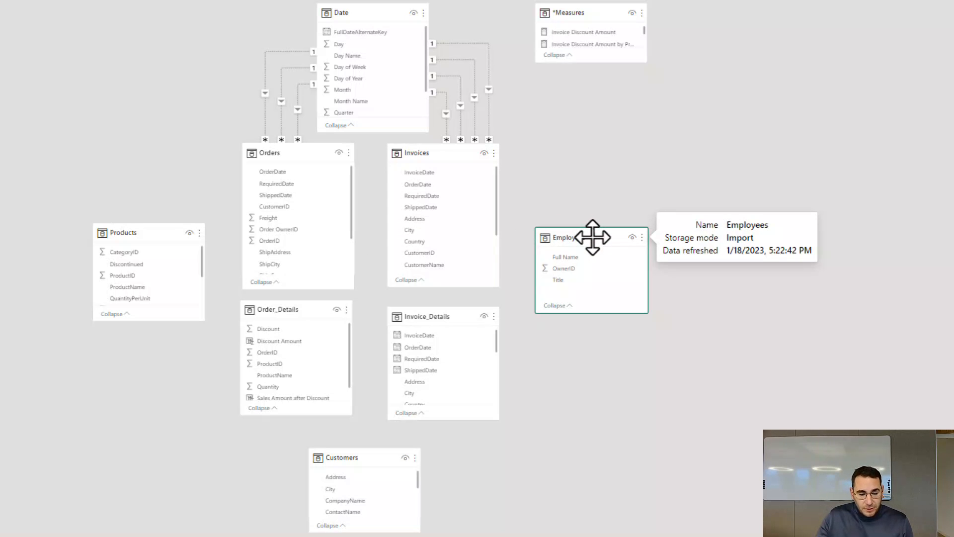
{"action": "left_click", "coordinate": [144, 238]}
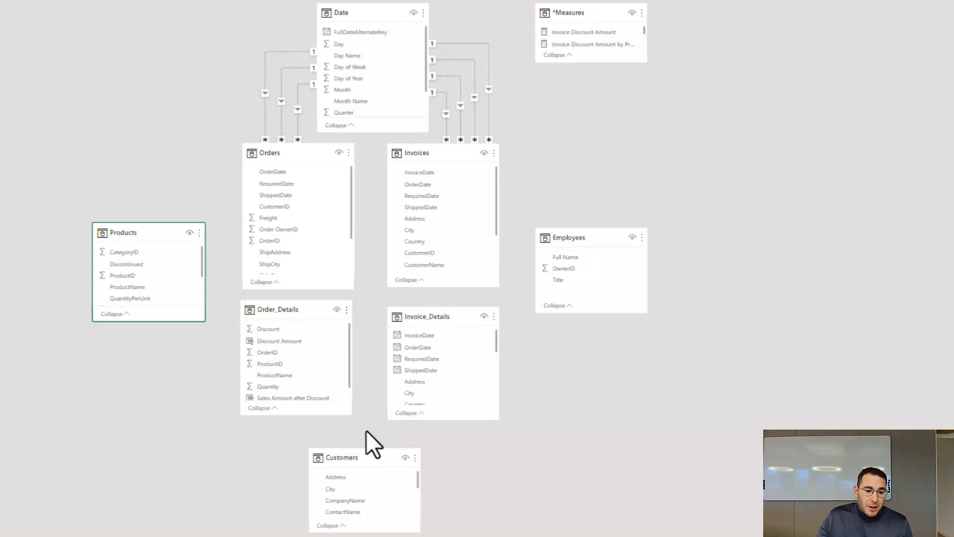
{"action": "left_click", "coordinate": [368, 458]}
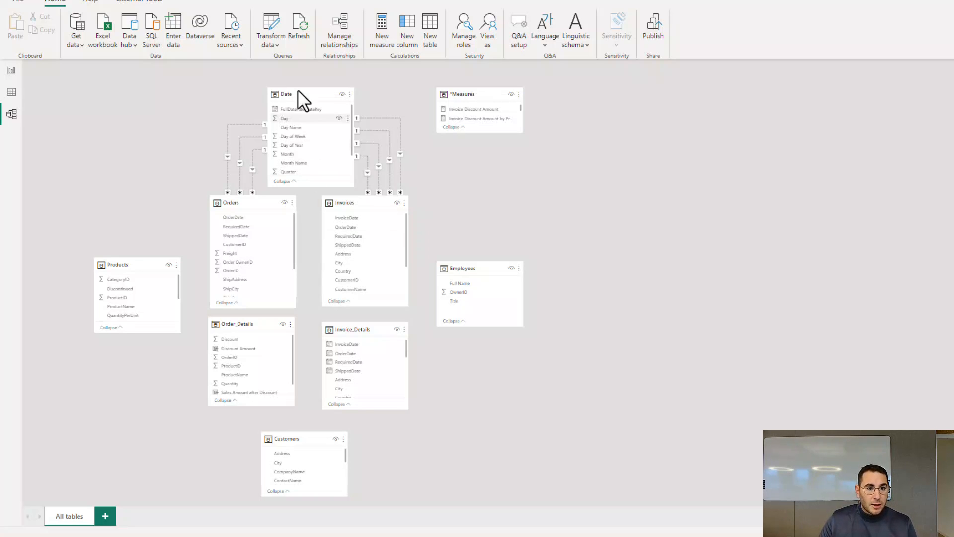
- Open the Power Query Editor, duplicate the Order_Details query and rename the copy as Bridge Table
{"action": "left_click", "coordinate": [264, 24]}
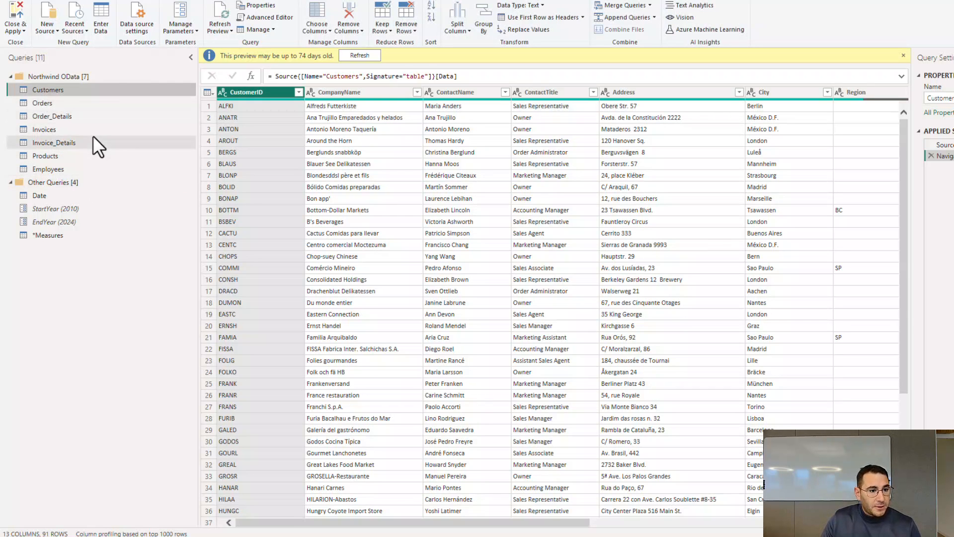
{"action": "left_click", "coordinate": [88, 116]}
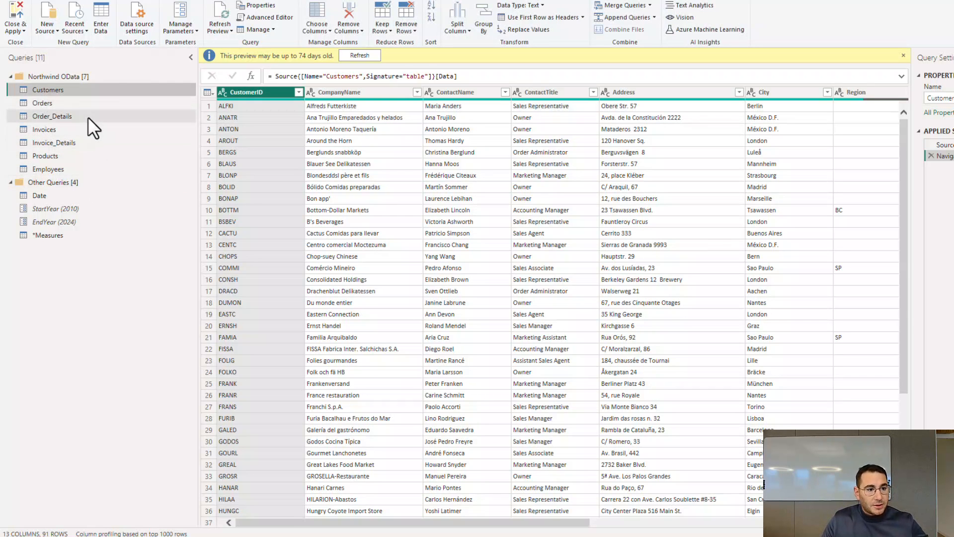
{"action": "right_click", "coordinate": [88, 116]}
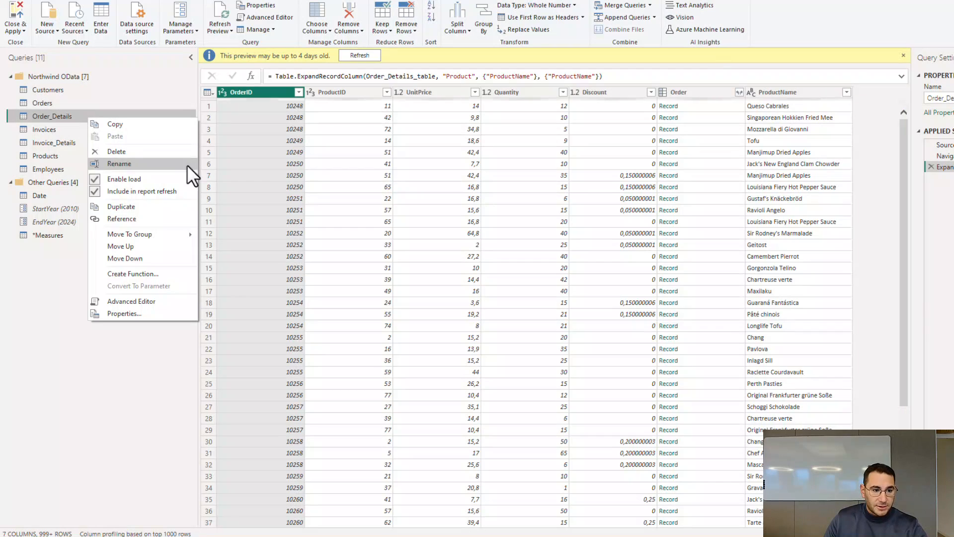
{"action": "left_click", "coordinate": [182, 207]}
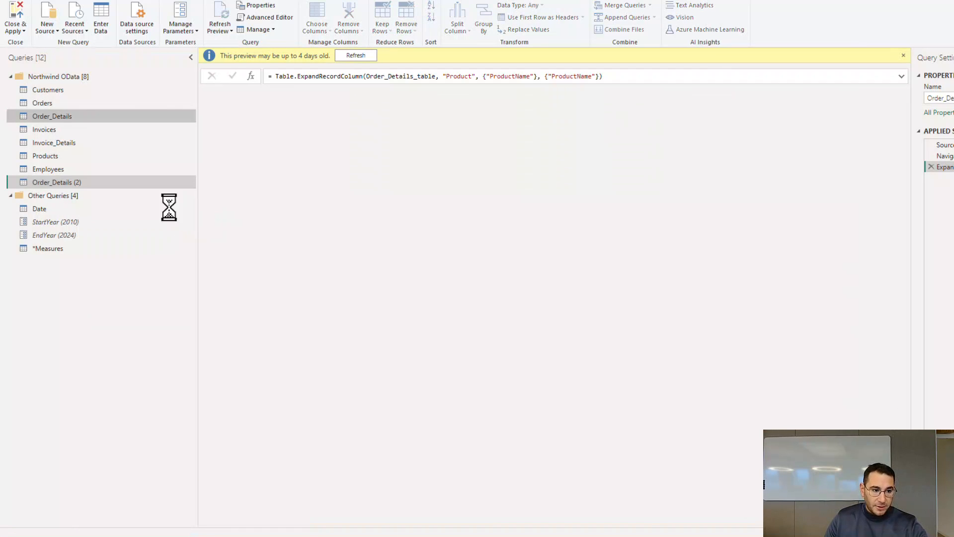
{"action": "double_click", "coordinate": [88, 180]}
{"action": "type", "text": "Br"}
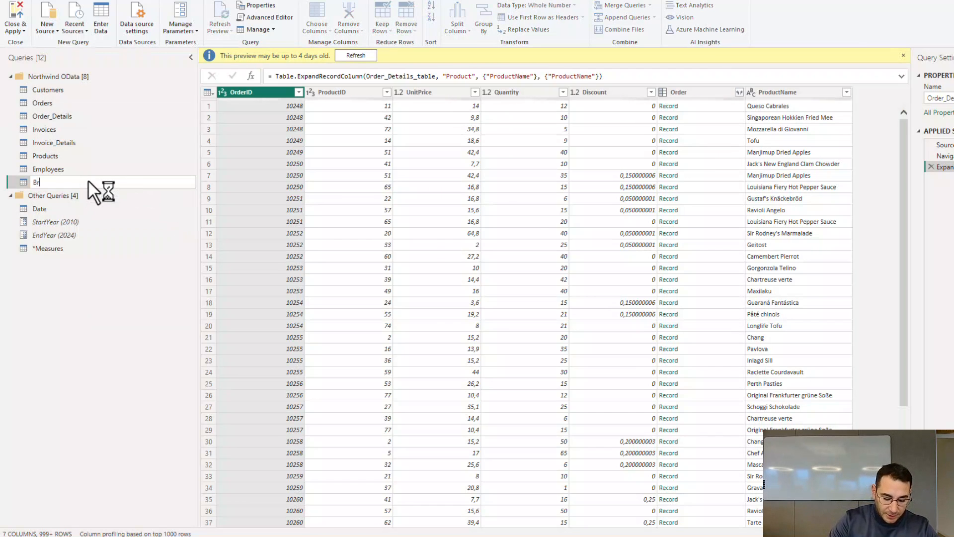
{"action": "type", "text": "idge Table"}
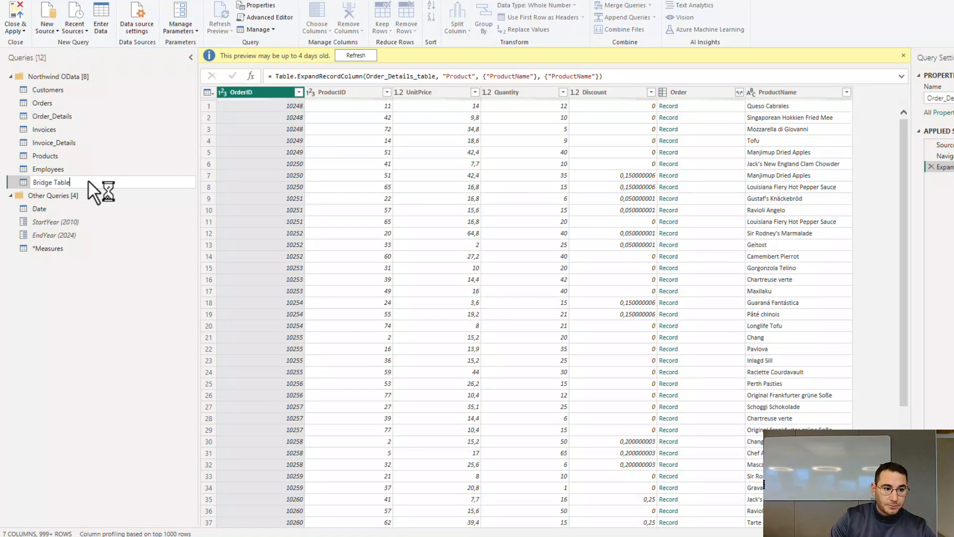
{"action": "key", "text": "Return"}
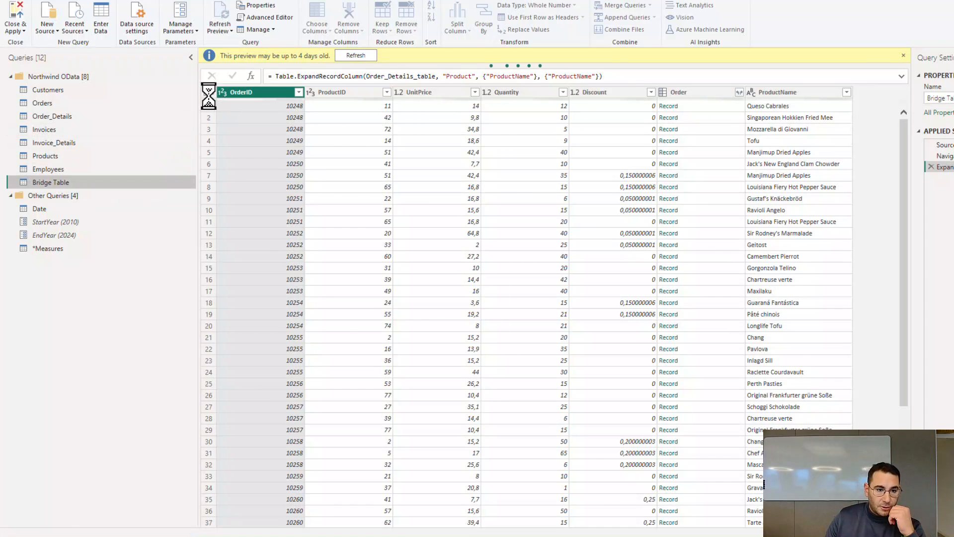
- Keep only the OrderID and ProductID columns in the Bridge Table query
{"action": "left_click", "coordinate": [206, 77]}
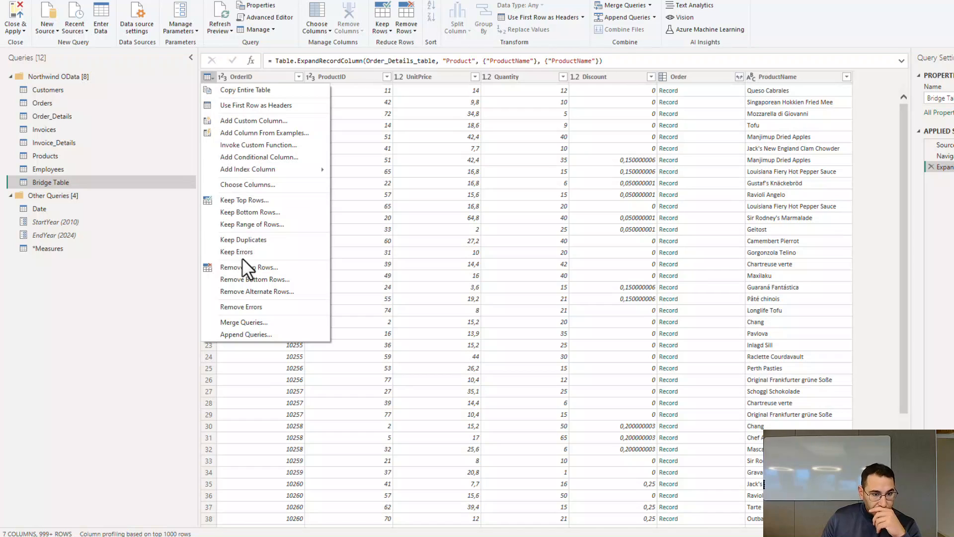
{"action": "left_click", "coordinate": [241, 185]}
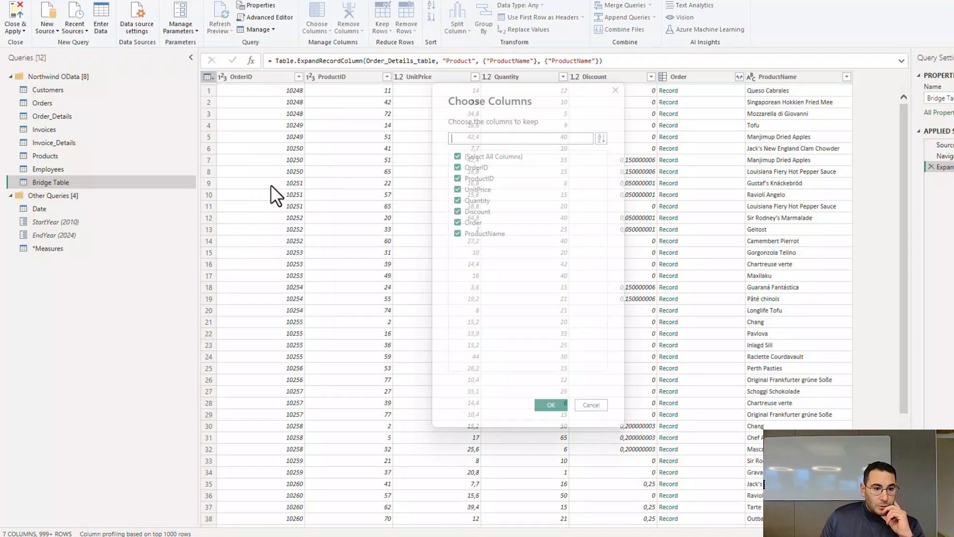
{"action": "left_click", "coordinate": [497, 157]}
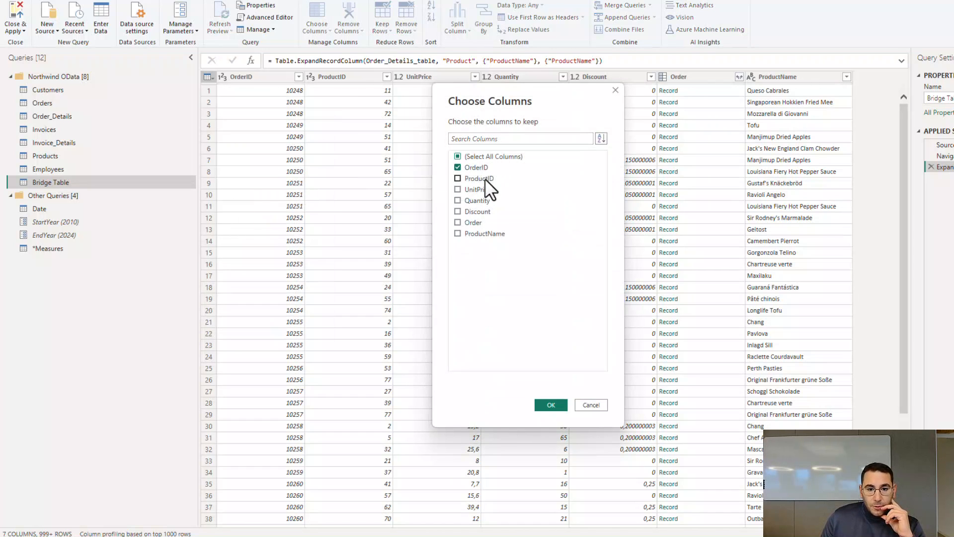
{"action": "left_click", "coordinate": [559, 404]}
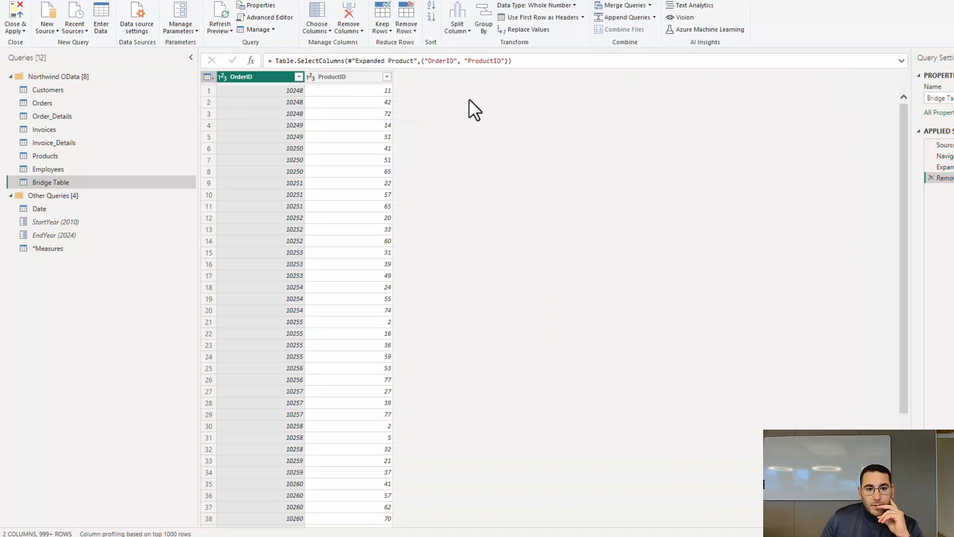
- Merge the Orders query into Bridge Table, matching on OrderID in both tables with a Left Outer join
{"action": "left_click", "coordinate": [631, 5]}
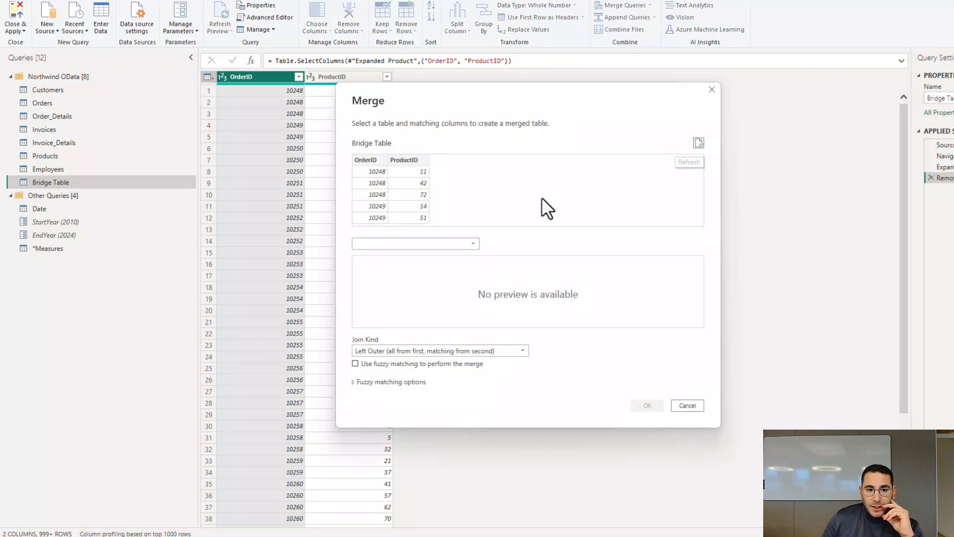
{"action": "left_click", "coordinate": [406, 243]}
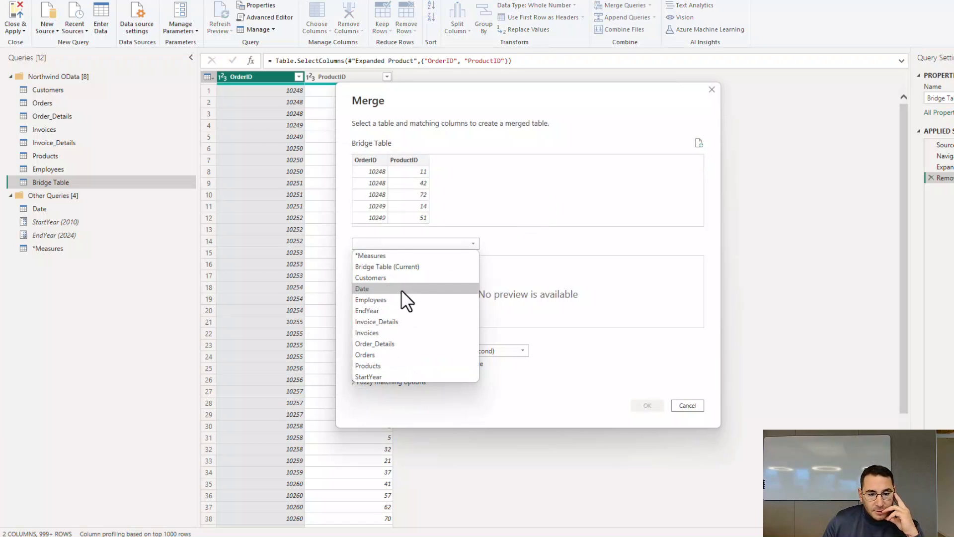
{"action": "left_click", "coordinate": [400, 353]}
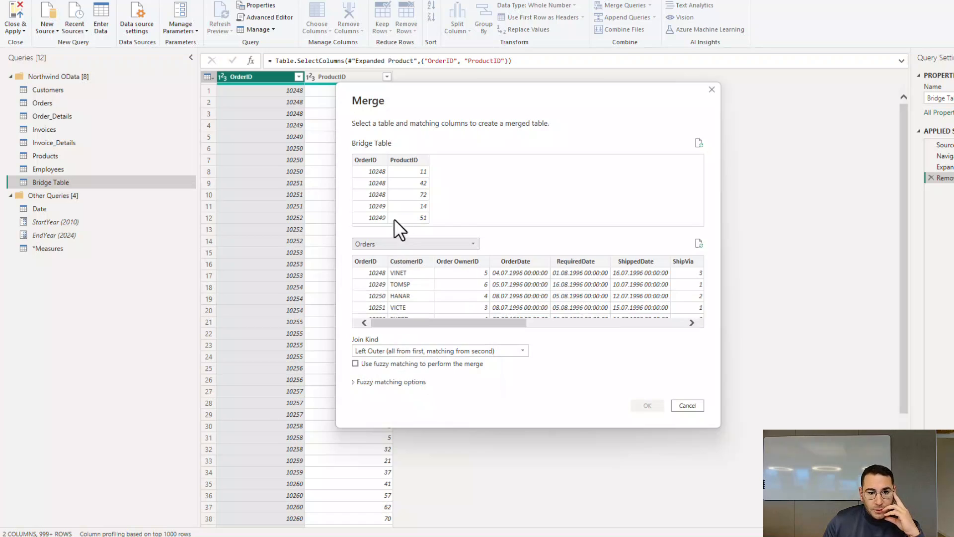
{"action": "left_click", "coordinate": [370, 158]}
{"action": "left_click", "coordinate": [364, 260]}
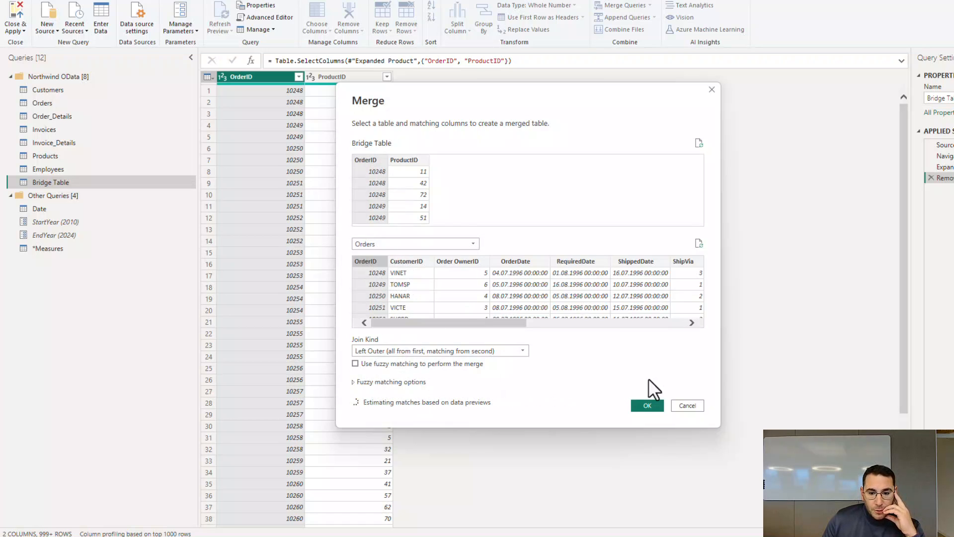
{"action": "left_click", "coordinate": [647, 407]}
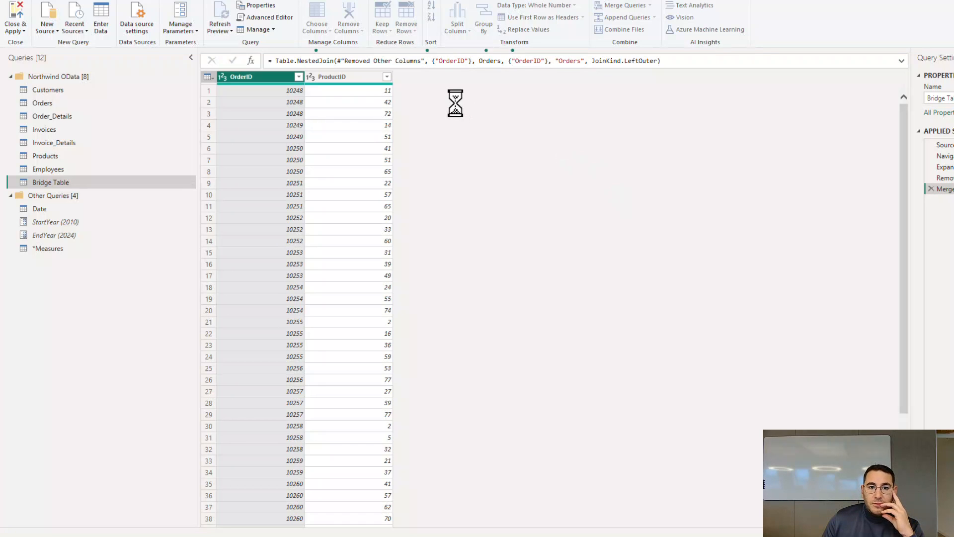
- Expand the merged Orders column to only CustomerID and Order OwnerID, without the original column name as prefix
{"action": "left_click", "coordinate": [475, 76]}
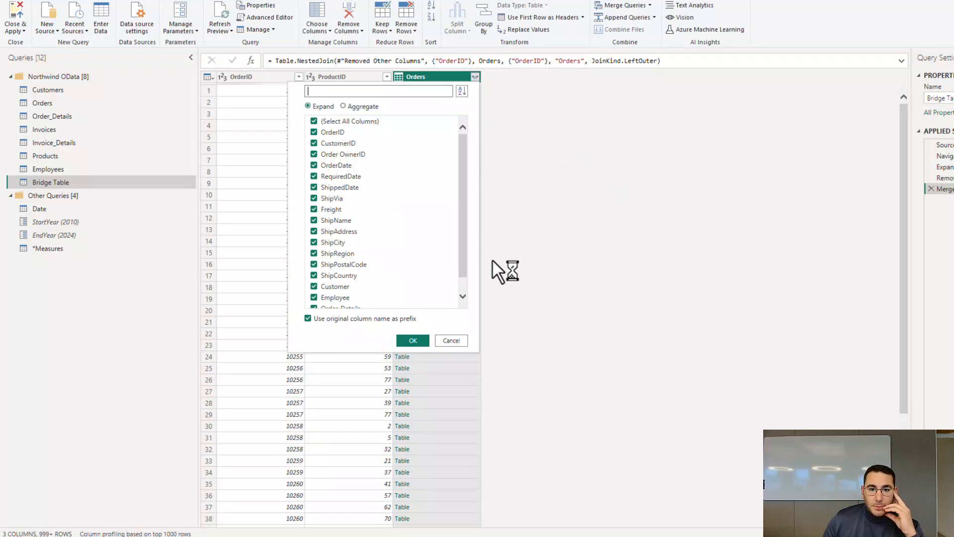
{"action": "left_click", "coordinate": [352, 319]}
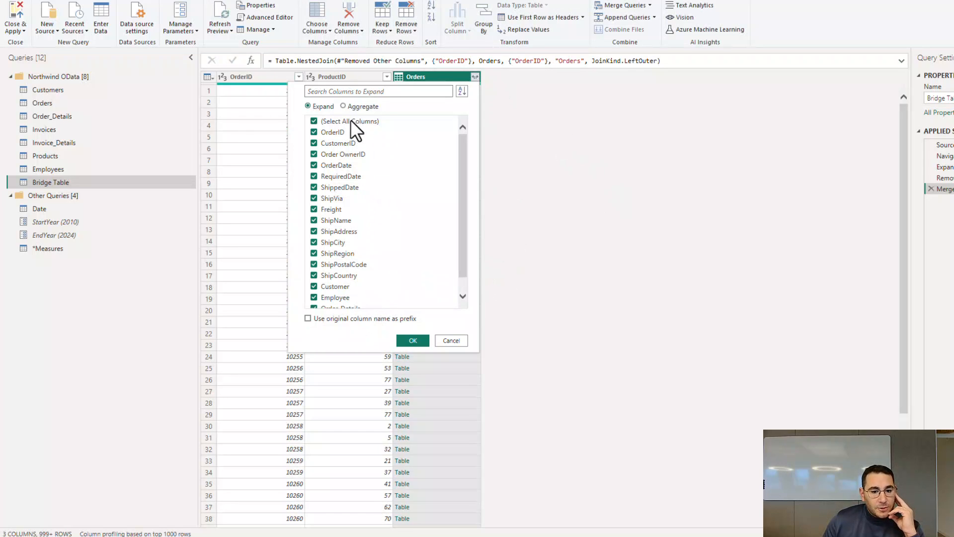
{"action": "left_click", "coordinate": [338, 123]}
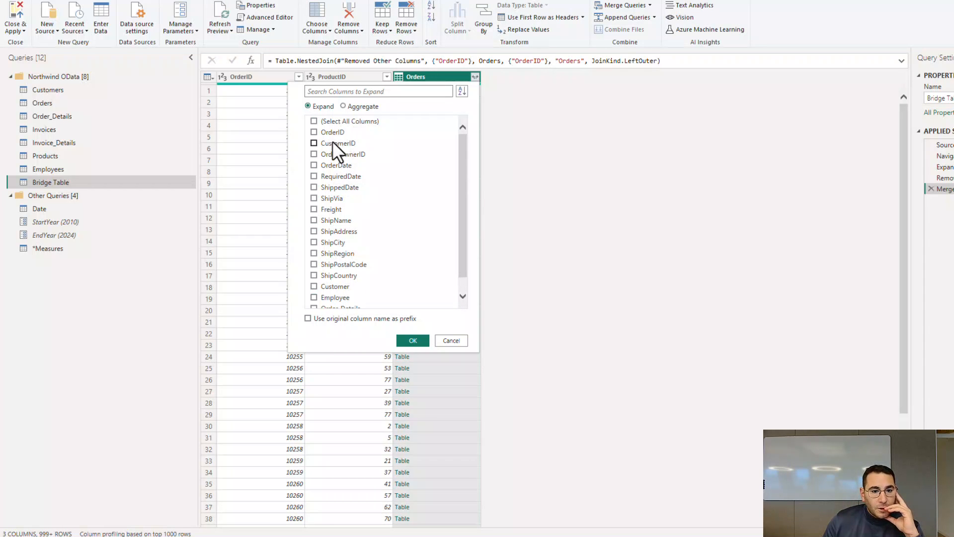
{"action": "left_click", "coordinate": [336, 154]}
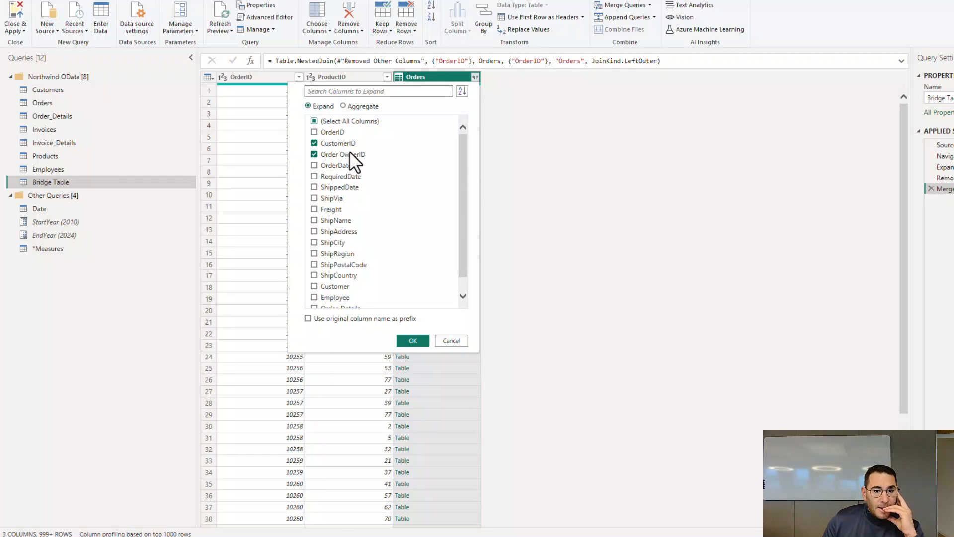
{"action": "scroll", "coordinate": [357, 159], "scroll_direction": "down", "scroll_amount": 1}
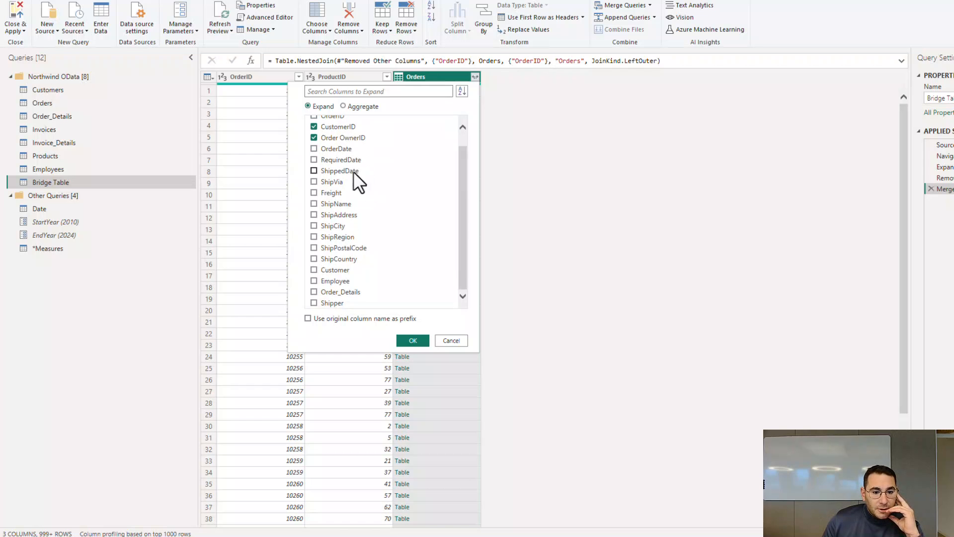
{"action": "scroll", "coordinate": [383, 235], "scroll_direction": "up", "scroll_amount": 1}
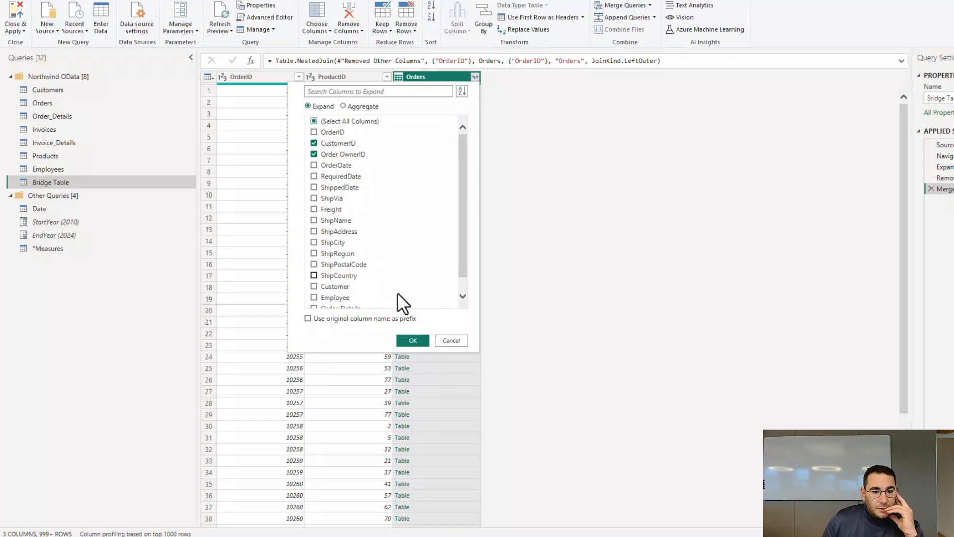
{"action": "left_click", "coordinate": [412, 341]}
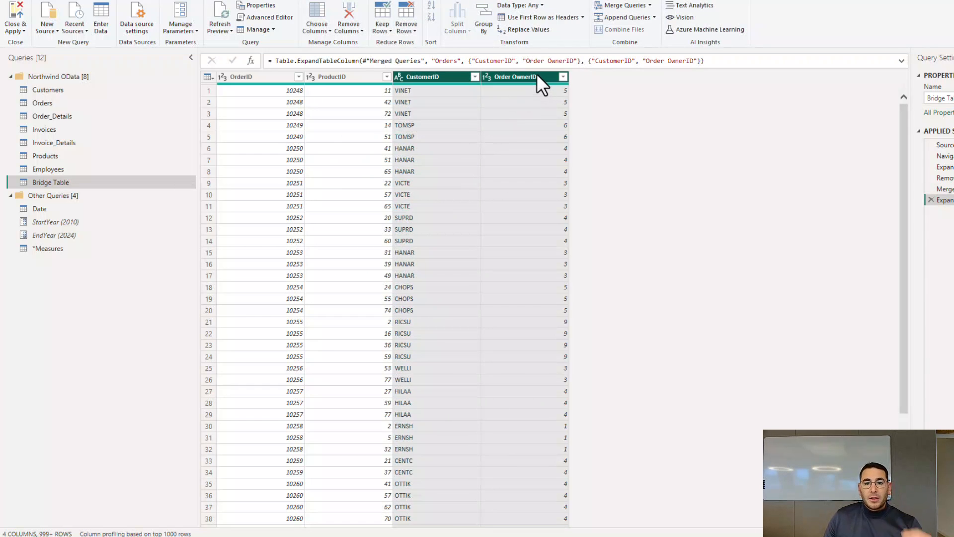
- Rename the Order OwnerID column of the Bridge Table query as Owner ID
{"action": "double_click", "coordinate": [536, 75]}
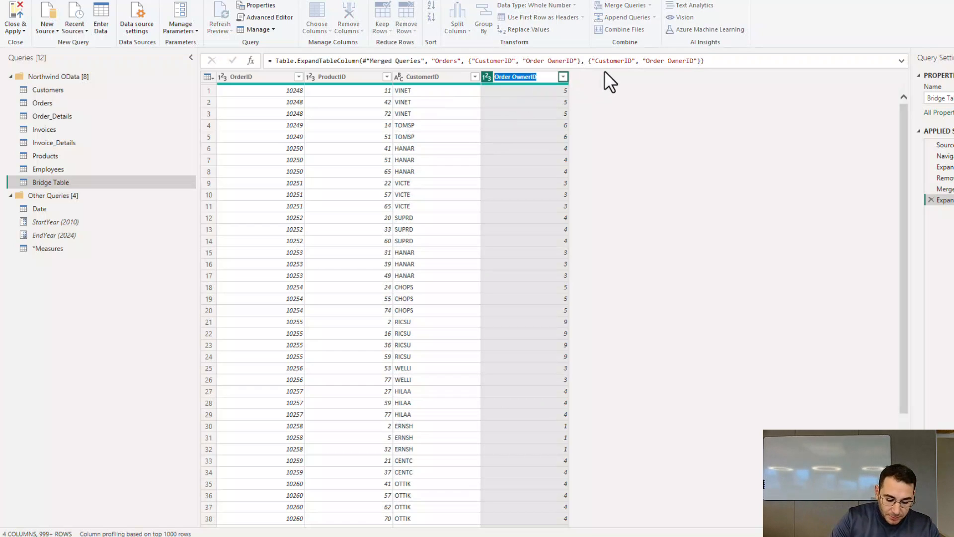
{"action": "type", "text": "Owner"}
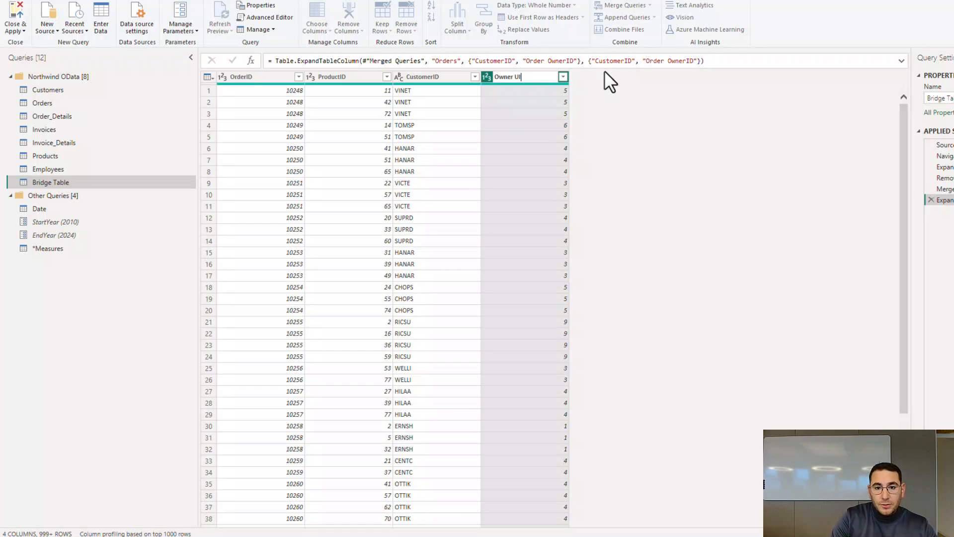
{"action": "type", "text": " ID"}
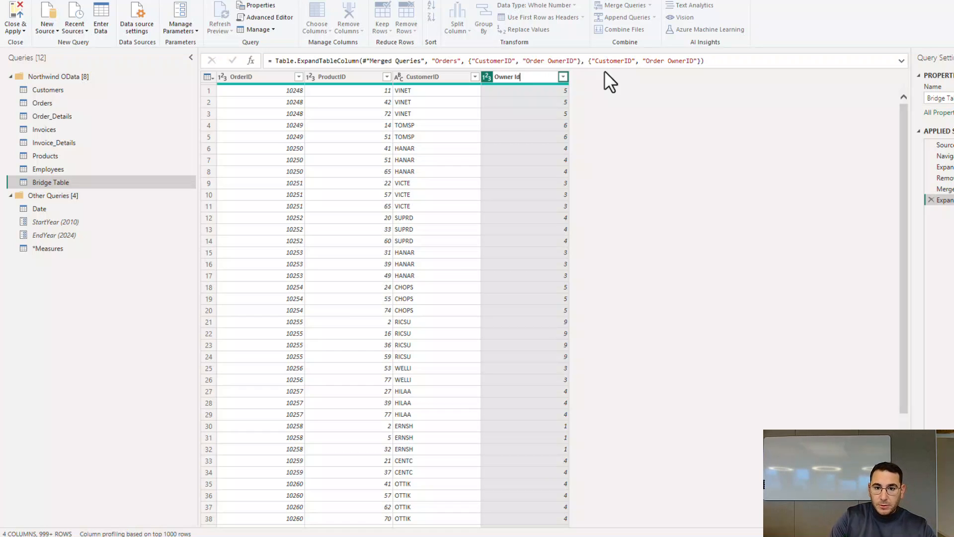
{"action": "key", "text": "Return"}
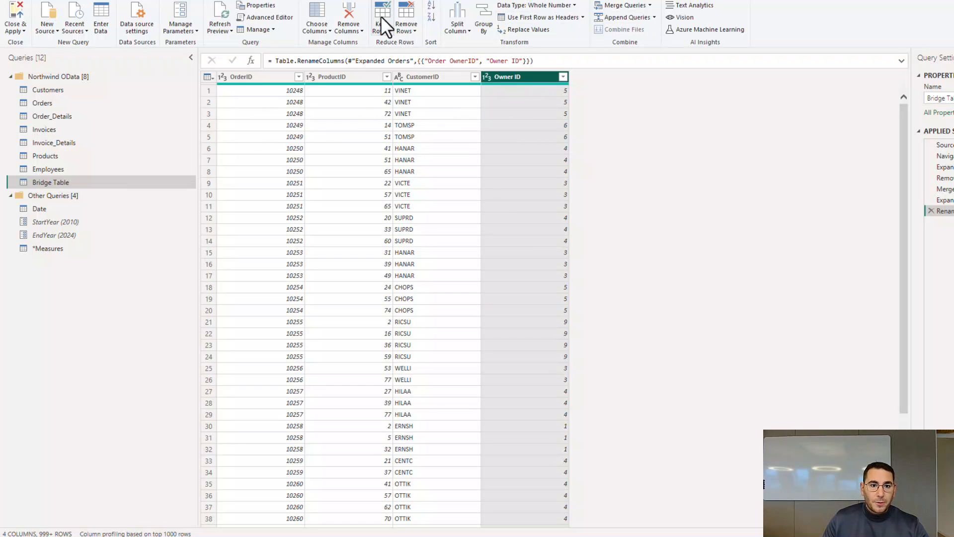
- Add a custom column named InvoiceID with the formula null to Bridge Table and place it between OrderID and ProductID
{"action": "left_click", "coordinate": [139, 3]}
{"action": "left_click", "coordinate": [58, 20]}
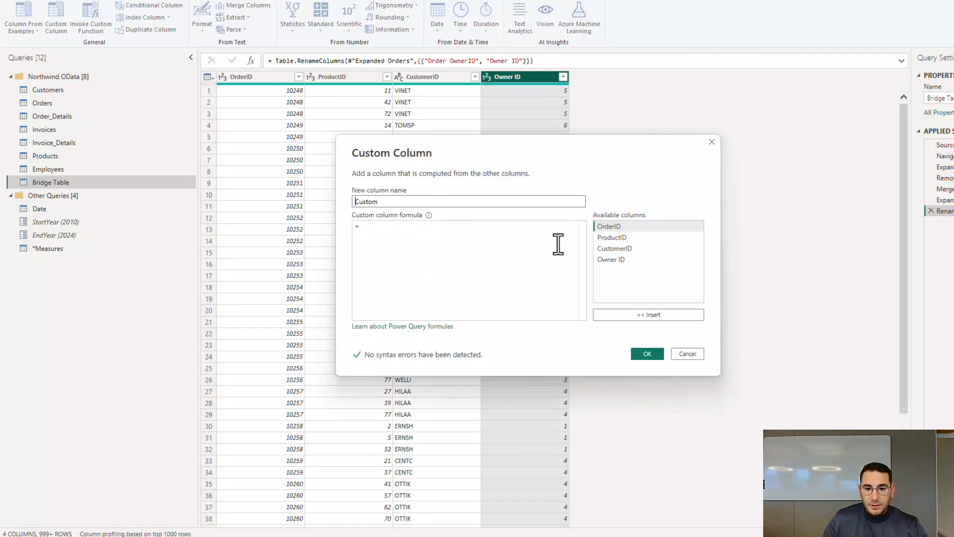
{"action": "left_click", "coordinate": [441, 243]}
{"action": "type", "text": "null"}
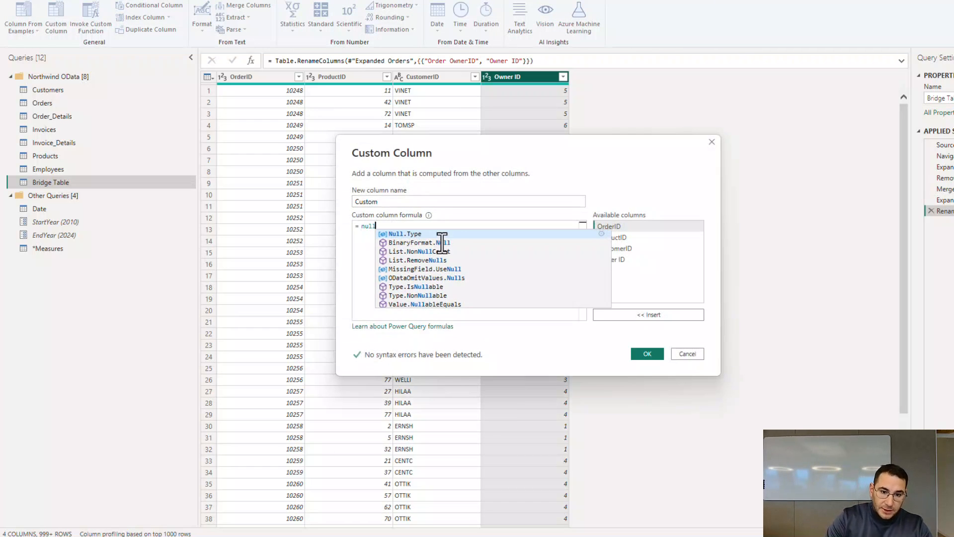
{"action": "double_click", "coordinate": [412, 201]}
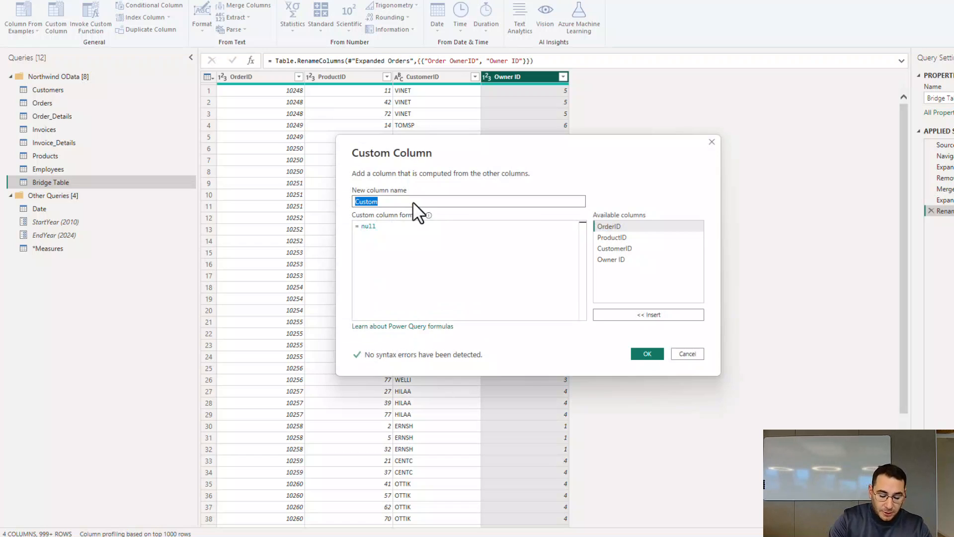
{"action": "type", "text": "Invoice ID"}
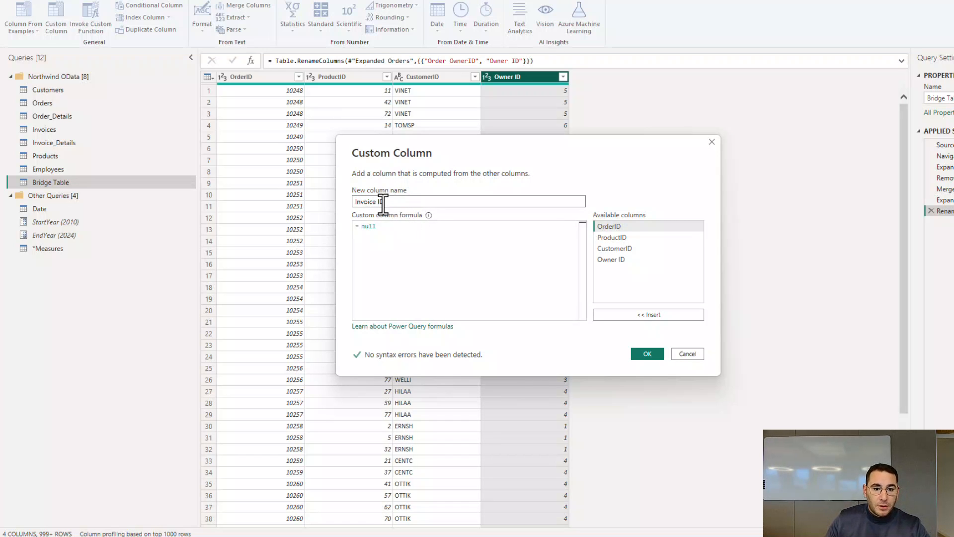
{"action": "key", "text": "Left"}
{"action": "key", "text": "Left"}
{"action": "key", "text": "BackSpace"}
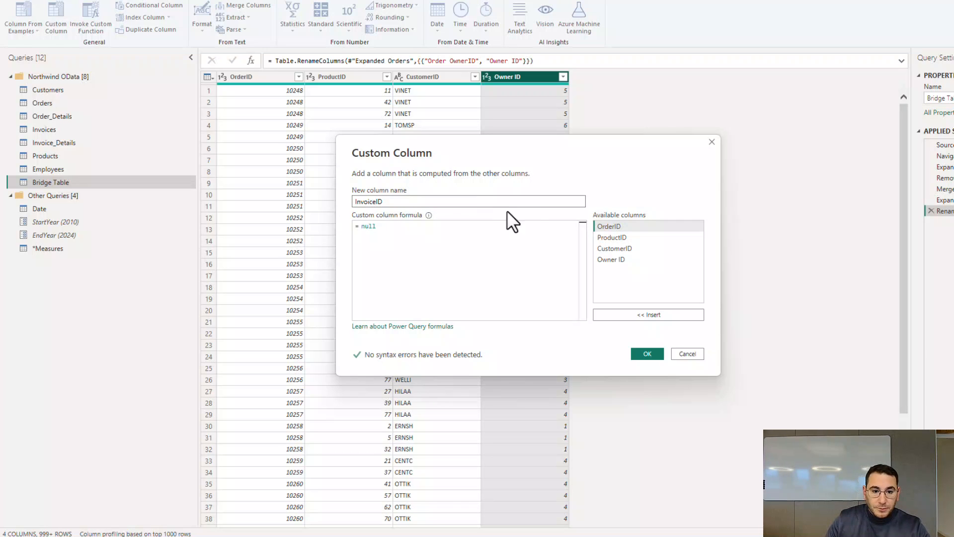
{"action": "left_click", "coordinate": [644, 353]}
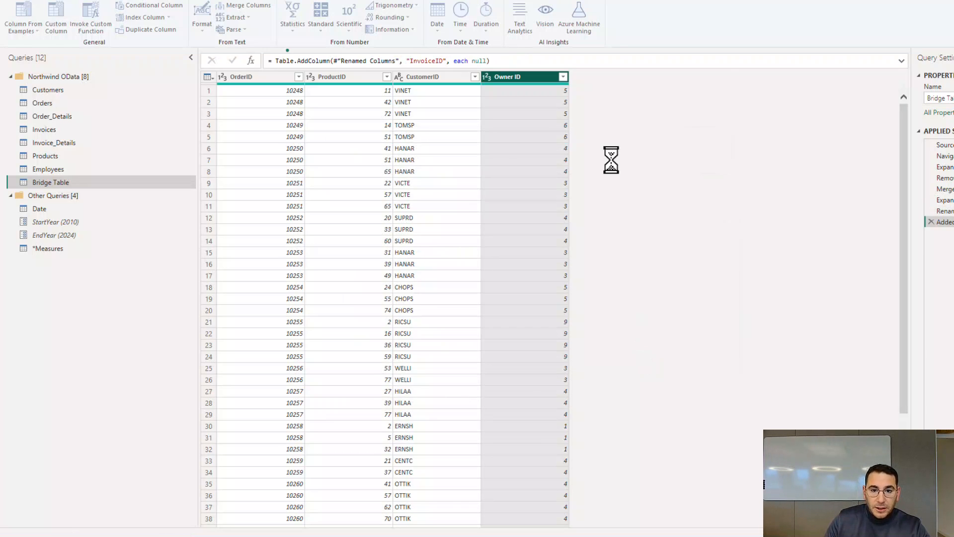
{"action": "left_click_drag", "start_coordinate": [606, 79], "coordinate": [340, 75]}
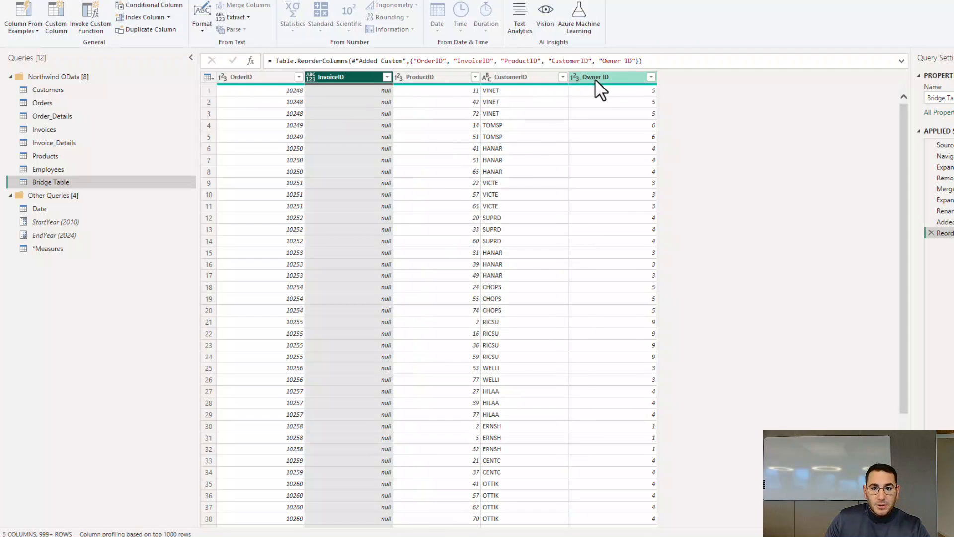
- Duplicate the Invoice_Details query and rename the copy as Invoice_Details Bridge Base
{"action": "left_click", "coordinate": [67, 144]}
{"action": "right_click", "coordinate": [71, 143]}
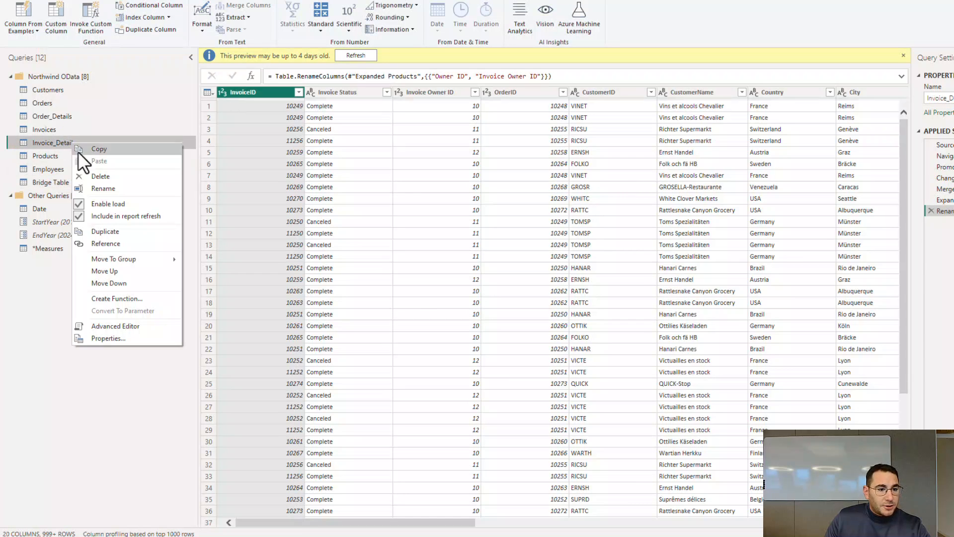
{"action": "left_click", "coordinate": [138, 232]}
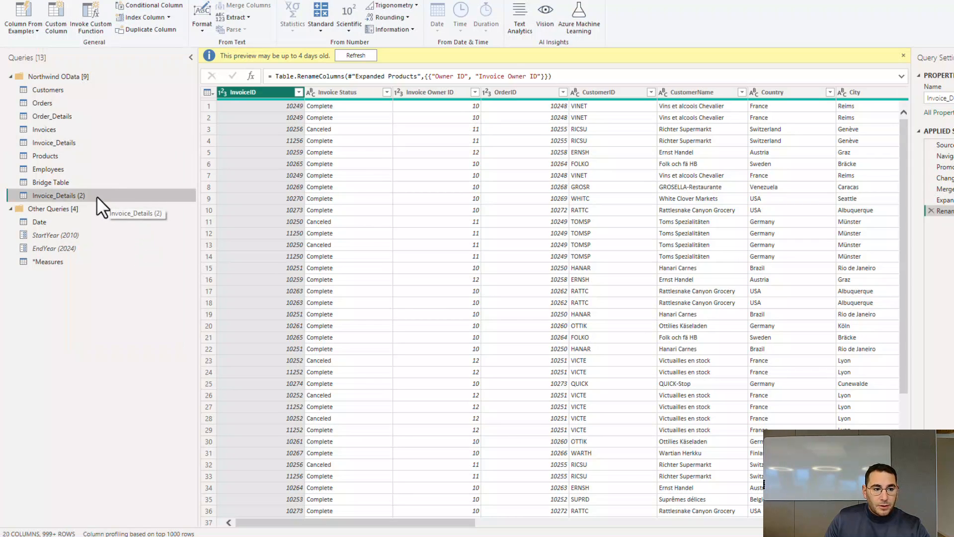
{"action": "key", "text": "F2"}
{"action": "key", "text": "End"}
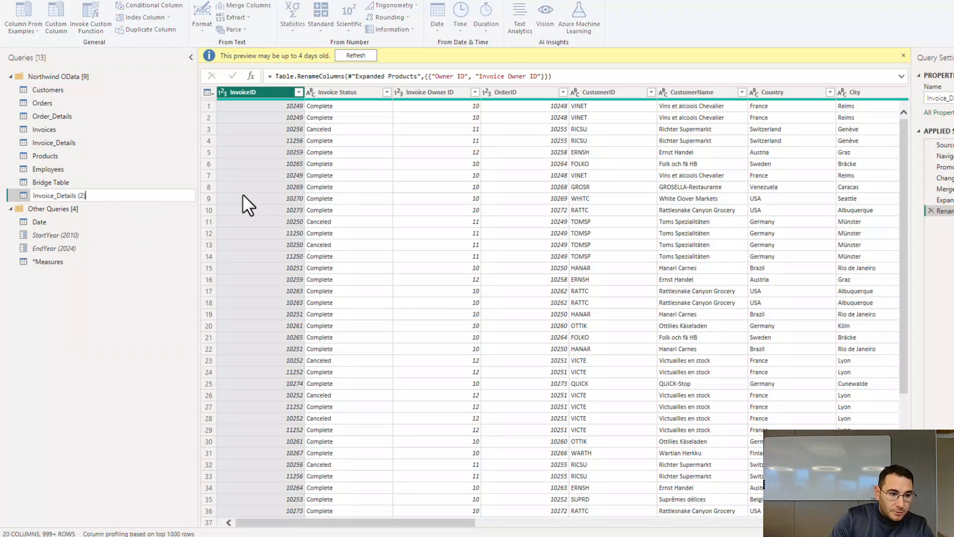
{"action": "key", "text": "BackSpace"}
{"action": "key", "text": "BackSpace"}
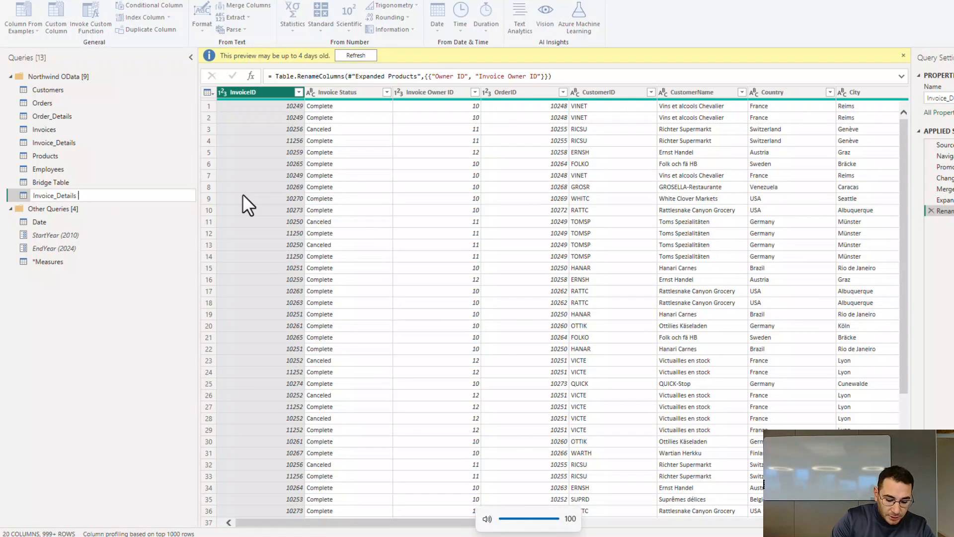
{"action": "type", "text": "Bridge Base"}
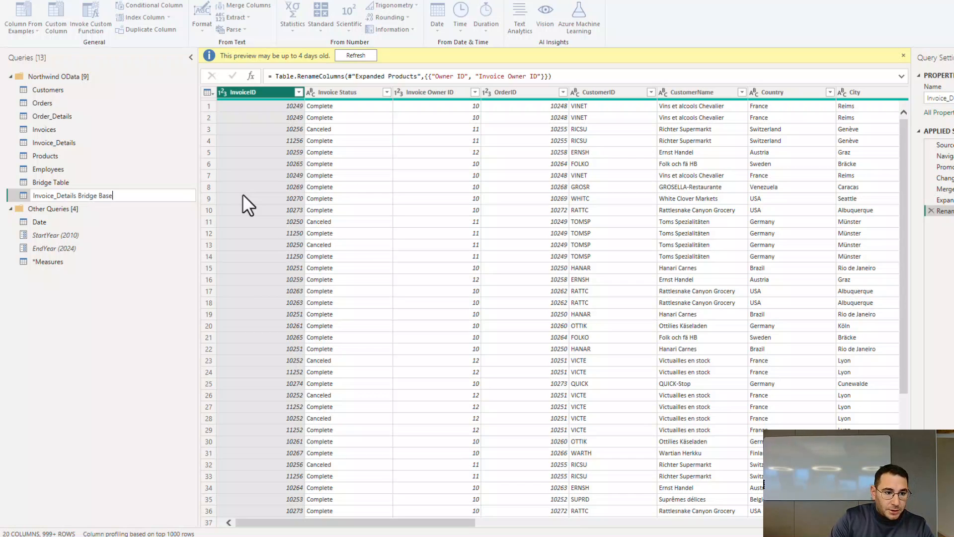
{"action": "key", "text": "Return"}
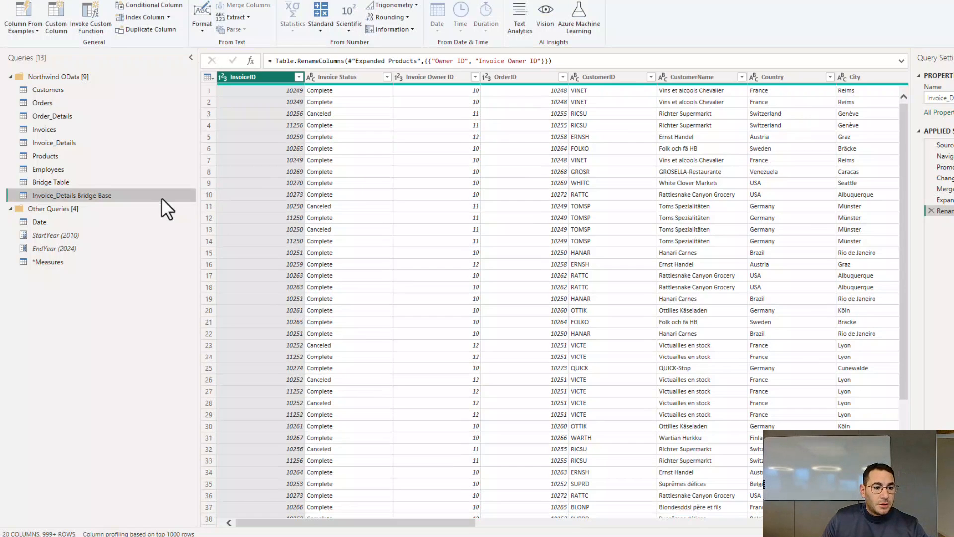
- Keep only the InvoiceID, Invoice Owner ID, OrderID, CustomerID and ProductID columns in Invoice_Details Bridge Base
{"action": "left_click", "coordinate": [204, 75]}
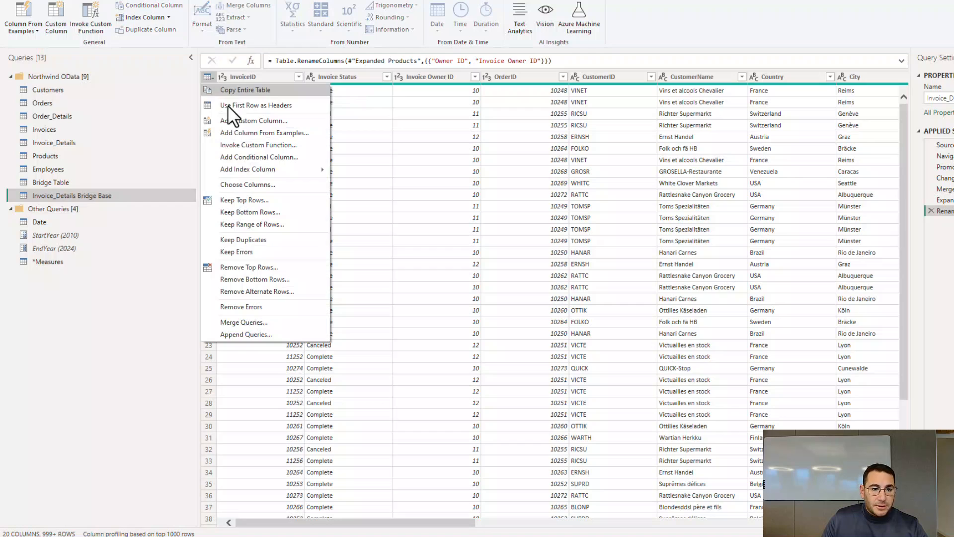
{"action": "left_click", "coordinate": [252, 184]}
{"action": "left_click", "coordinate": [497, 157]}
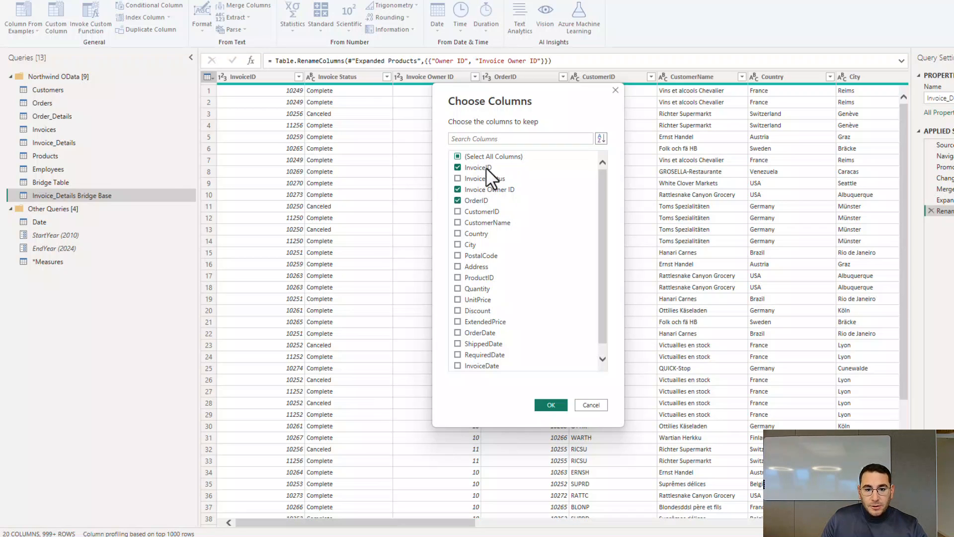
{"action": "left_click", "coordinate": [488, 211]}
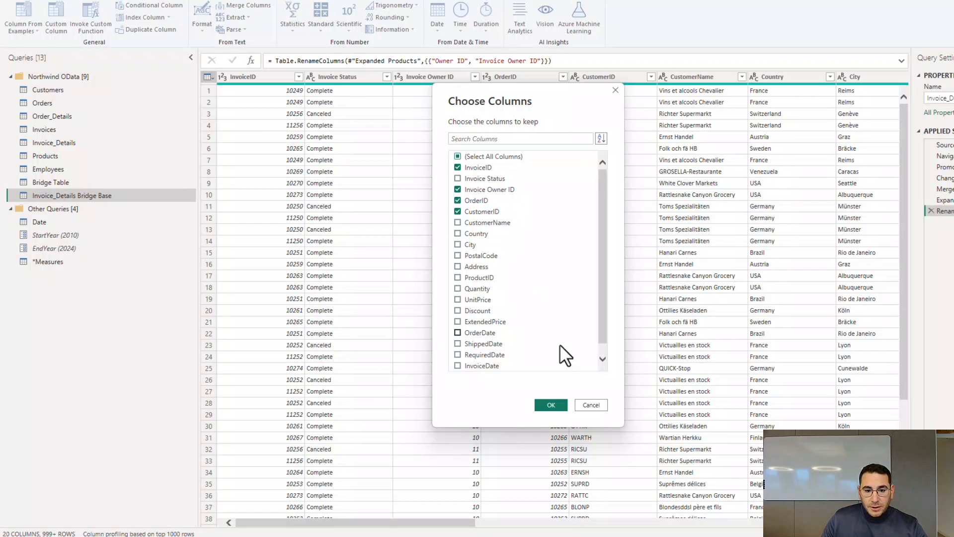
{"action": "left_click", "coordinate": [494, 279]}
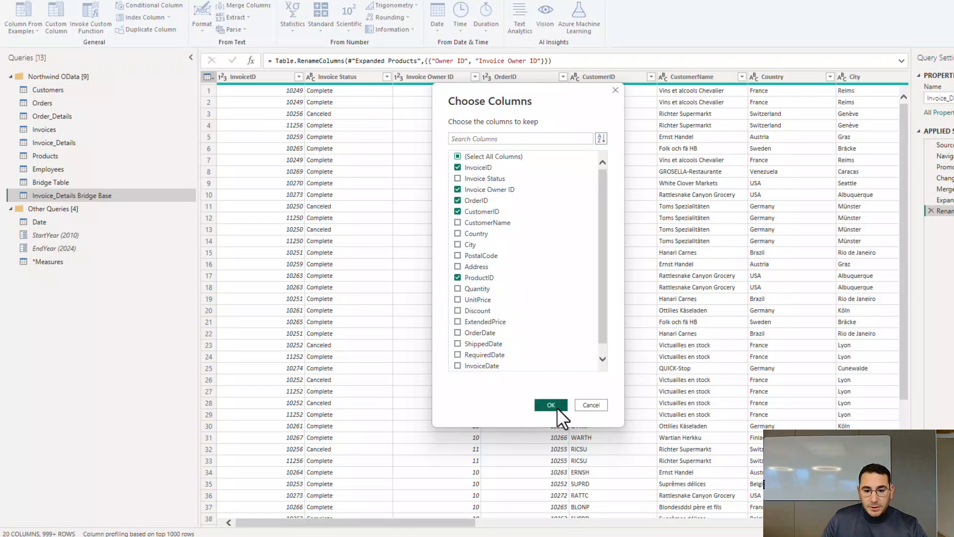
{"action": "left_click", "coordinate": [557, 407]}
- Reorder the Invoice_Details Bridge Base columns to OrderID, InvoiceID, ProductID, CustomerID, Invoice Owner ID
{"action": "left_click", "coordinate": [599, 79]}
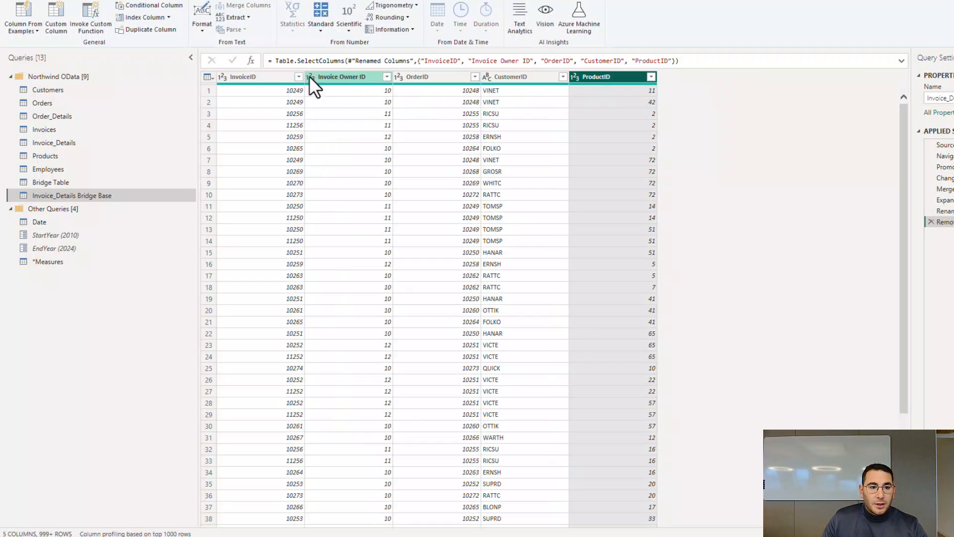
{"action": "left_click", "coordinate": [283, 77]}
{"action": "left_click_drag", "start_coordinate": [430, 77], "coordinate": [243, 76]}
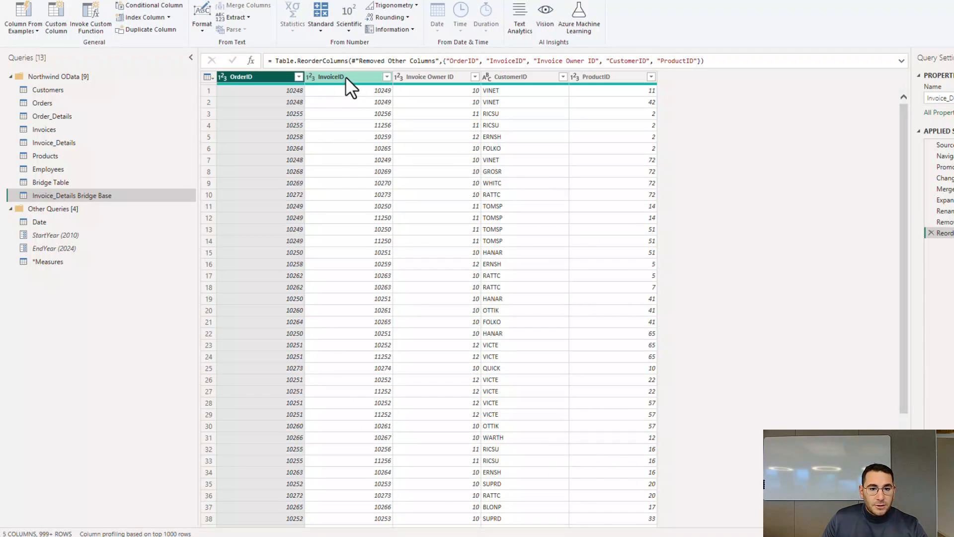
{"action": "left_click", "coordinate": [439, 76]}
{"action": "left_click_drag", "start_coordinate": [597, 76], "coordinate": [425, 79]}
{"action": "left_click_drag", "start_coordinate": [545, 79], "coordinate": [514, 75]}
{"action": "left_click_drag", "start_coordinate": [586, 76], "coordinate": [521, 73]}
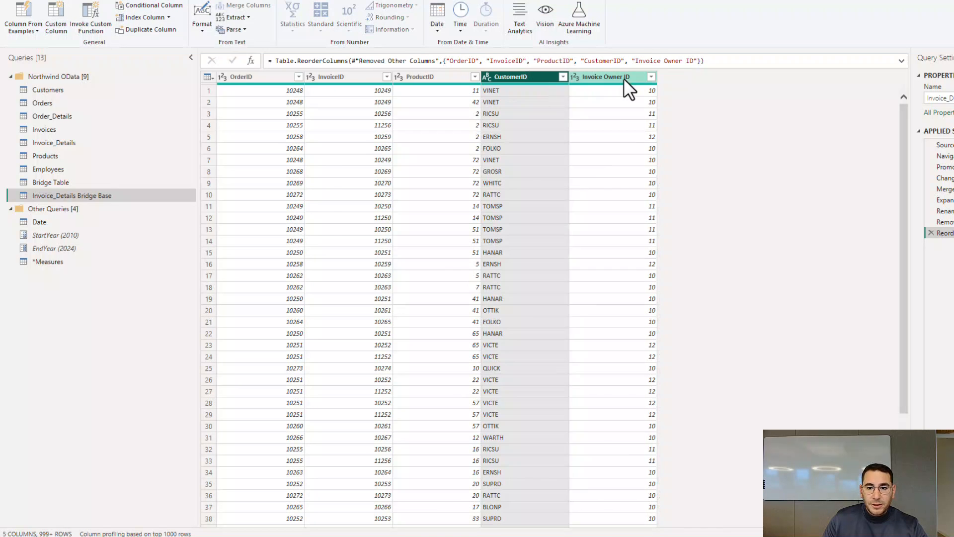
- Rename the Invoice Owner ID column of Invoice_Details Bridge Base as Owner ID
{"action": "left_click", "coordinate": [627, 78]}
{"action": "double_click", "coordinate": [592, 77]}
{"action": "double_click", "coordinate": [592, 76]}
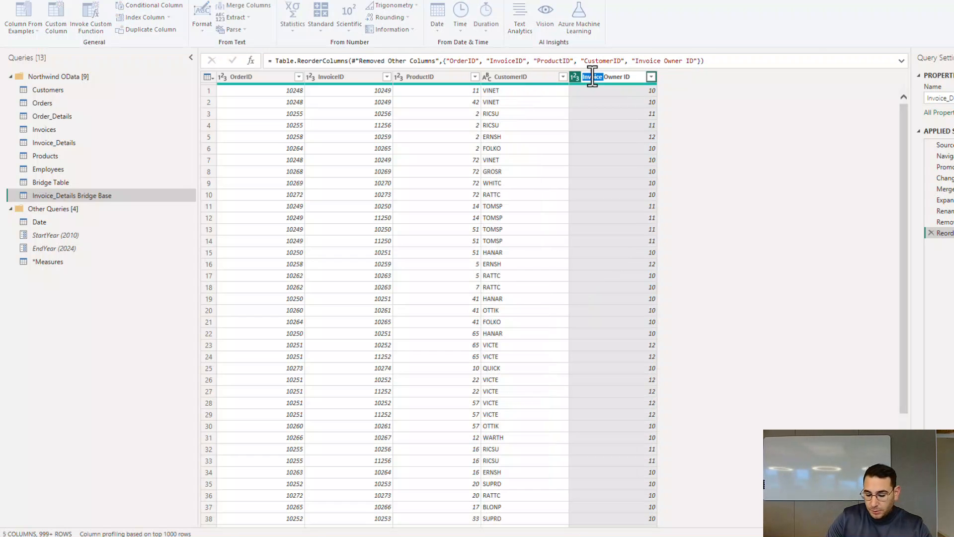
{"action": "key", "text": "BackSpace"}
{"action": "key", "text": "Return"}
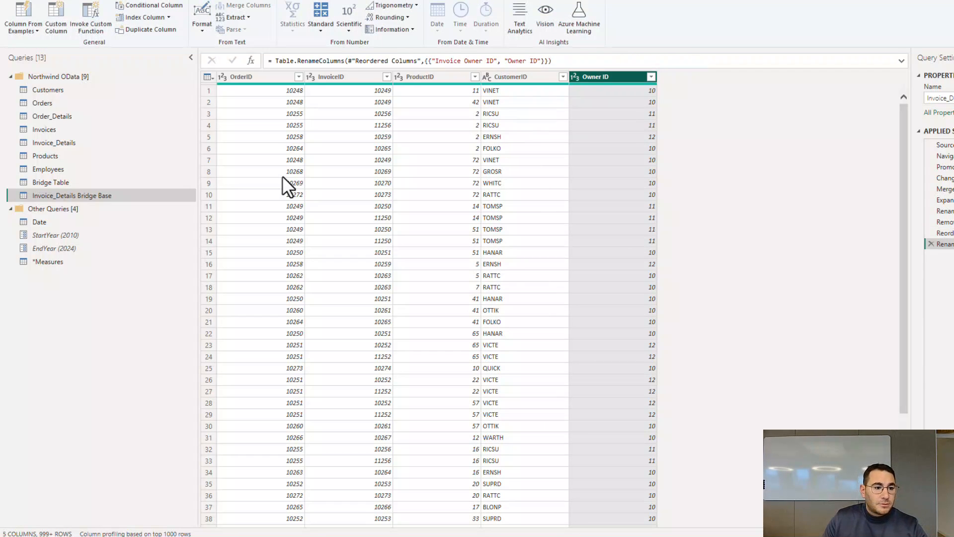
- Append the Invoice_Details Bridge Base query to the Bridge Table query
{"action": "left_click", "coordinate": [103, 186]}
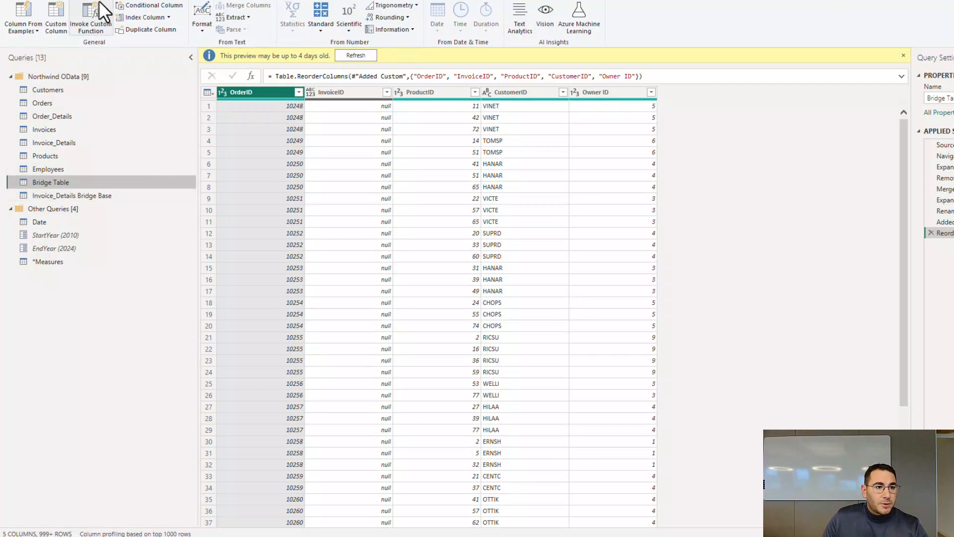
{"action": "left_click", "coordinate": [60, 1]}
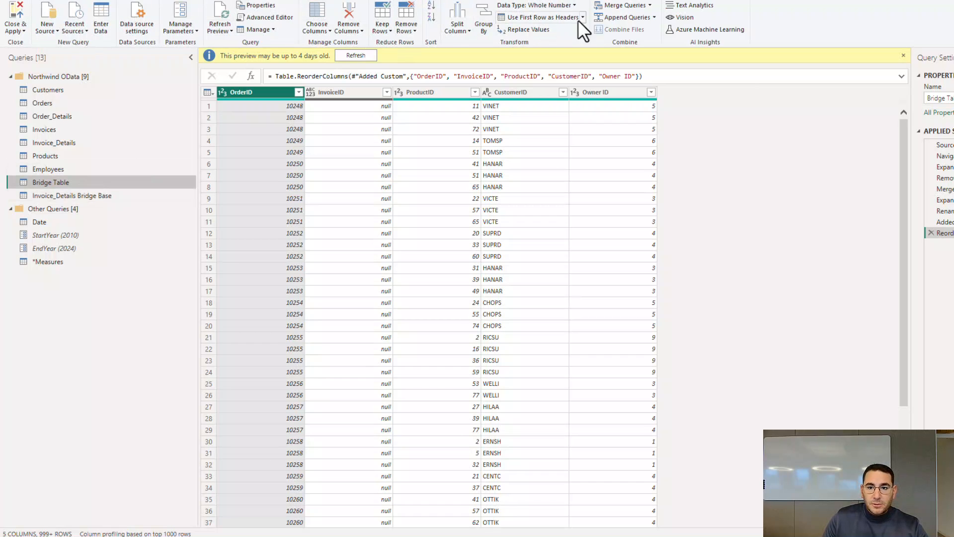
{"action": "left_click", "coordinate": [621, 18]}
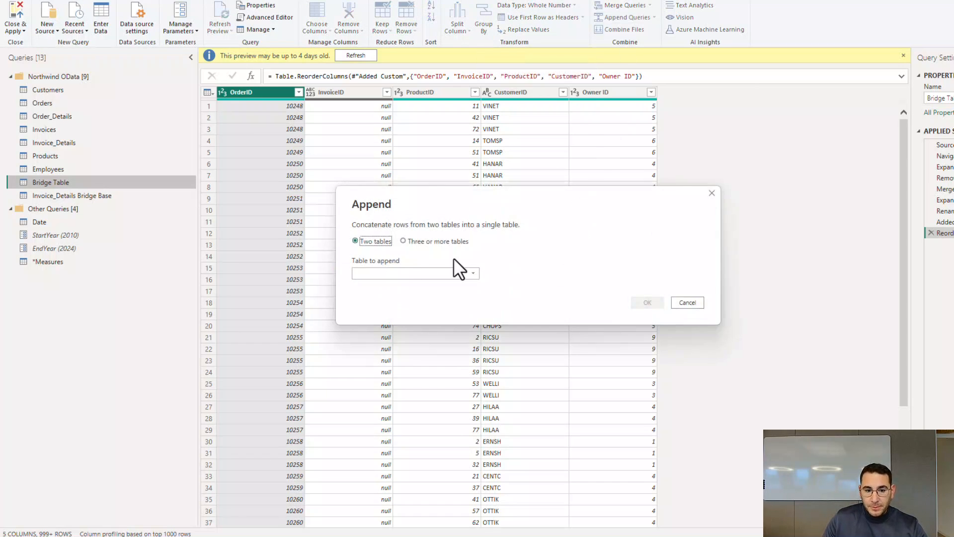
{"action": "left_click", "coordinate": [389, 273]}
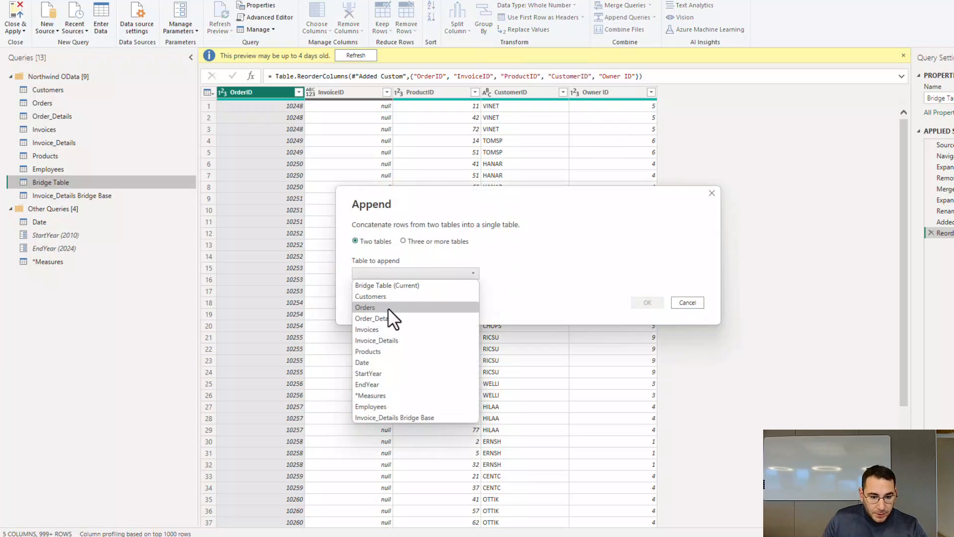
{"action": "left_click", "coordinate": [408, 418]}
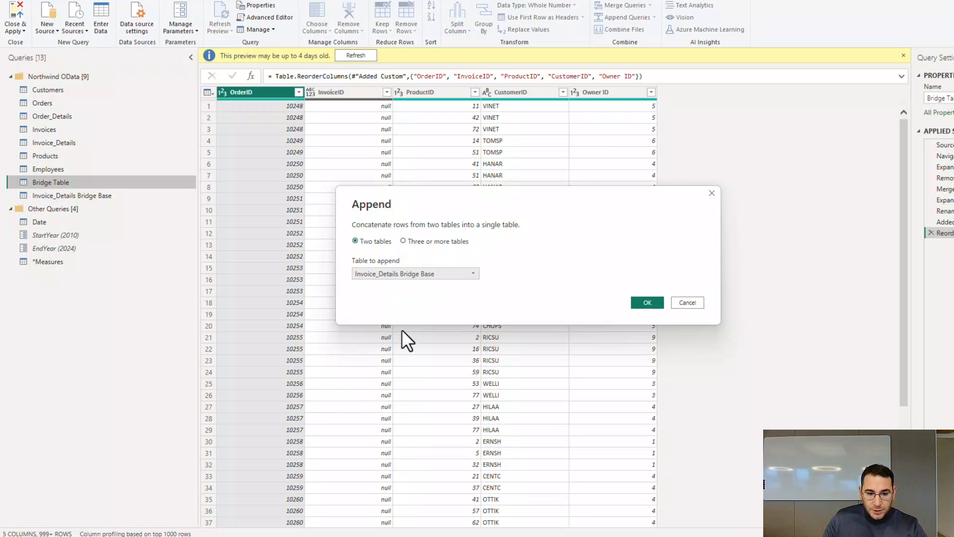
{"action": "left_click", "coordinate": [647, 302]}
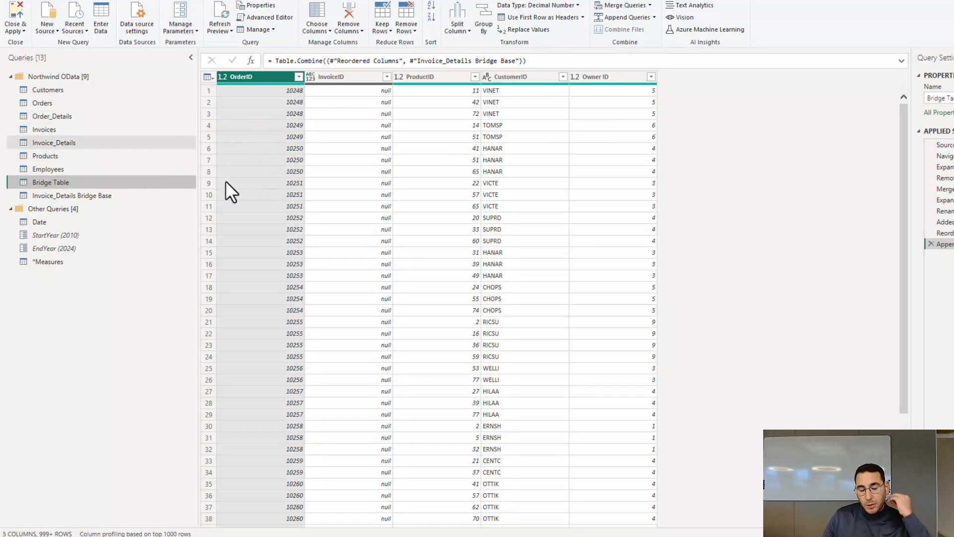
{"action": "left_click", "coordinate": [110, 195]}
{"action": "right_click", "coordinate": [74, 196]}
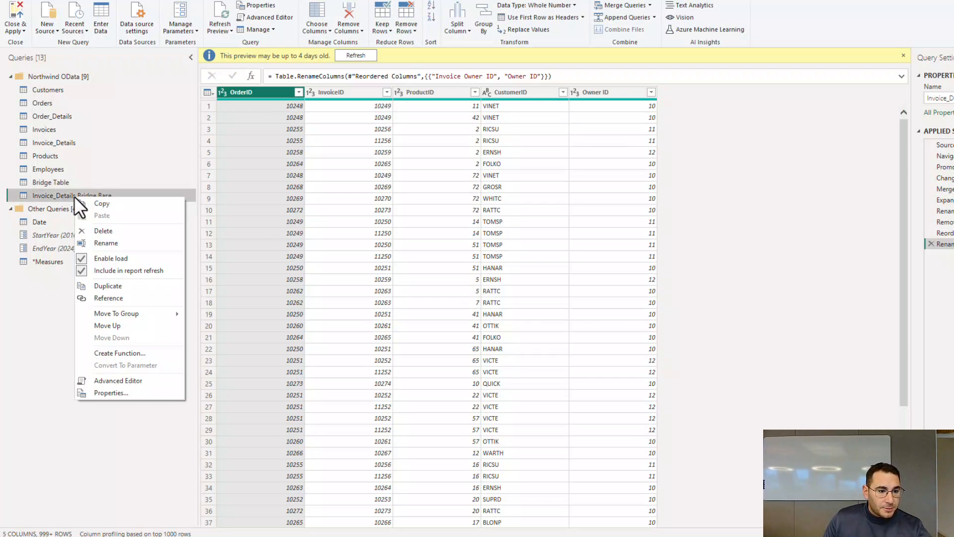
{"action": "key", "text": "Escape"}
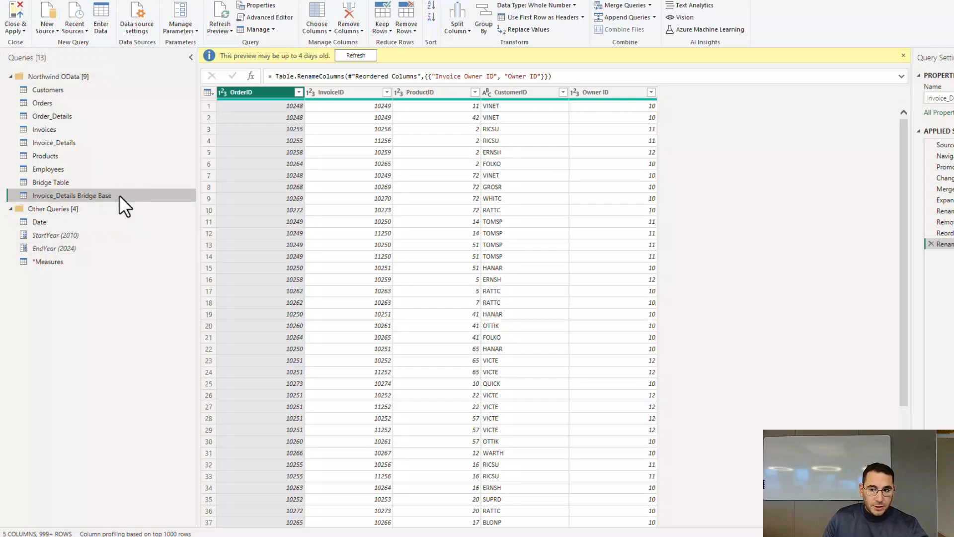
- Close the Power Query Editor and apply the query changes to the data model
{"action": "left_click", "coordinate": [6, 27]}
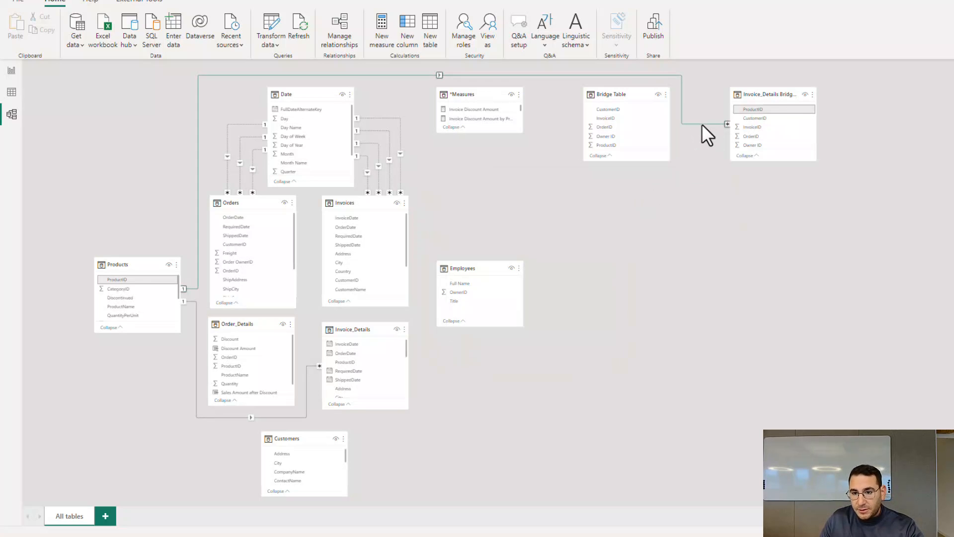
- Delete the relationship between the Products and Invoice_Details Bridge Base tables
{"action": "left_click", "coordinate": [701, 123]}
{"action": "key", "text": "Delete"}
{"action": "left_click", "coordinate": [590, 279]}
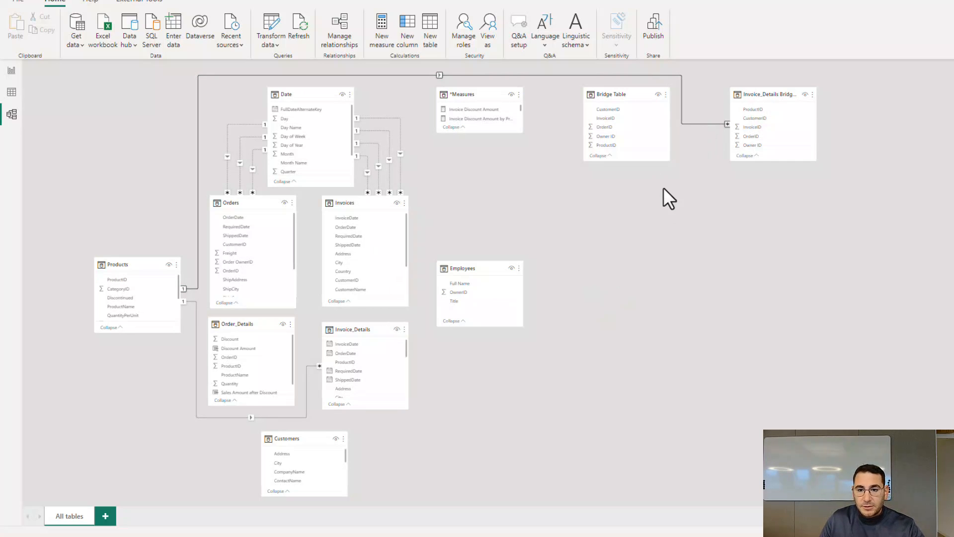
- Move the Invoice_Details Bridge Base table slightly closer to Bridge Table and hide it from report view
{"action": "left_click", "coordinate": [776, 95]}
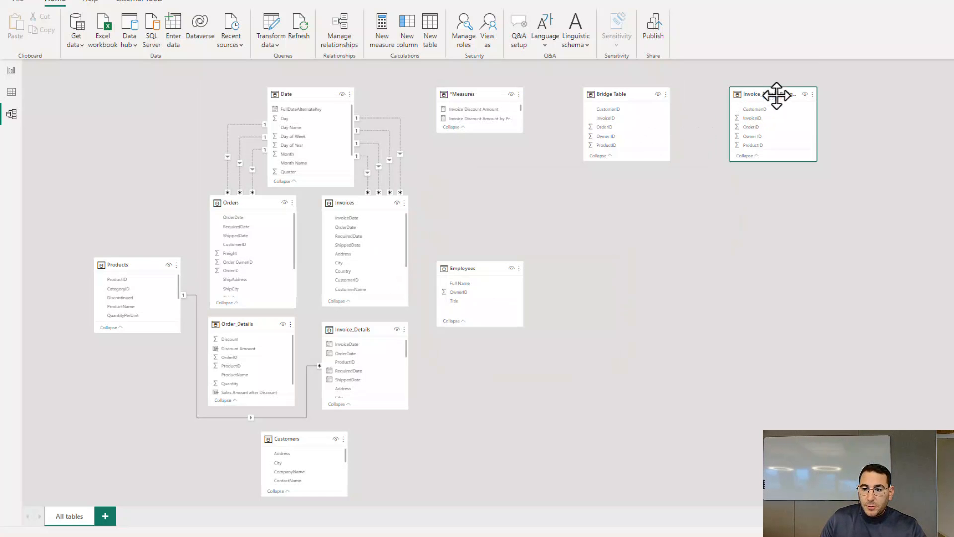
{"action": "left_click_drag", "start_coordinate": [774, 93], "coordinate": [751, 91]}
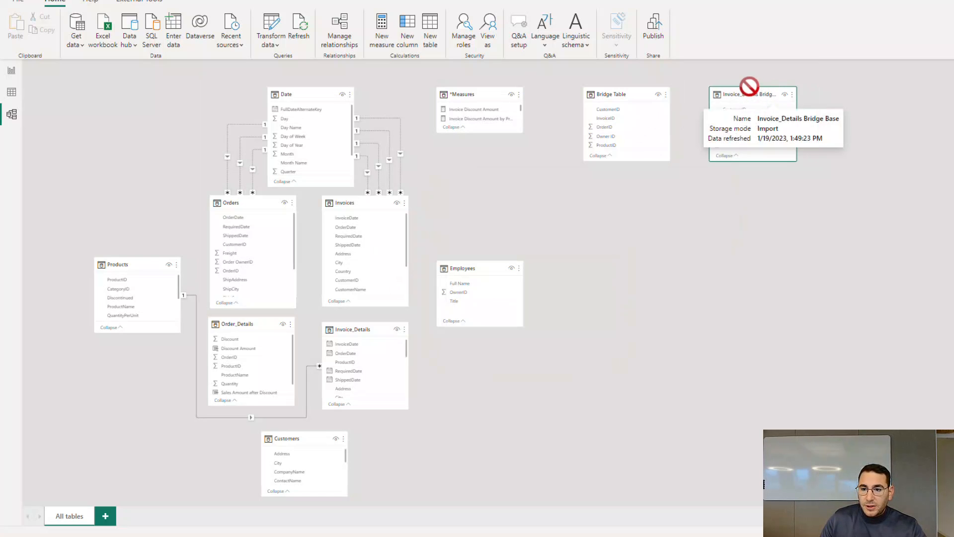
{"action": "left_click", "coordinate": [783, 96]}
{"action": "left_click", "coordinate": [782, 94]}
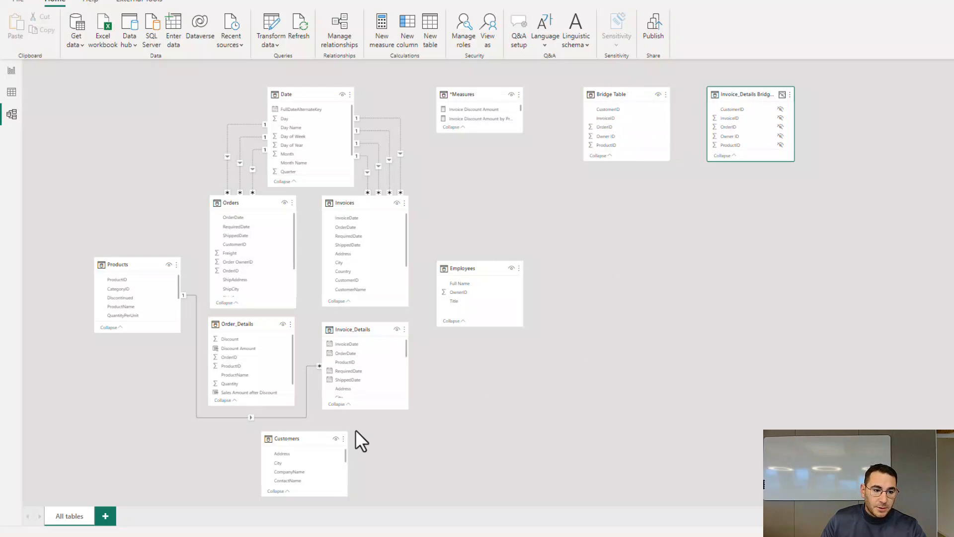
- Delete the ProductID relationship between the Products and Invoice_Details tables
{"action": "left_click", "coordinate": [264, 416]}
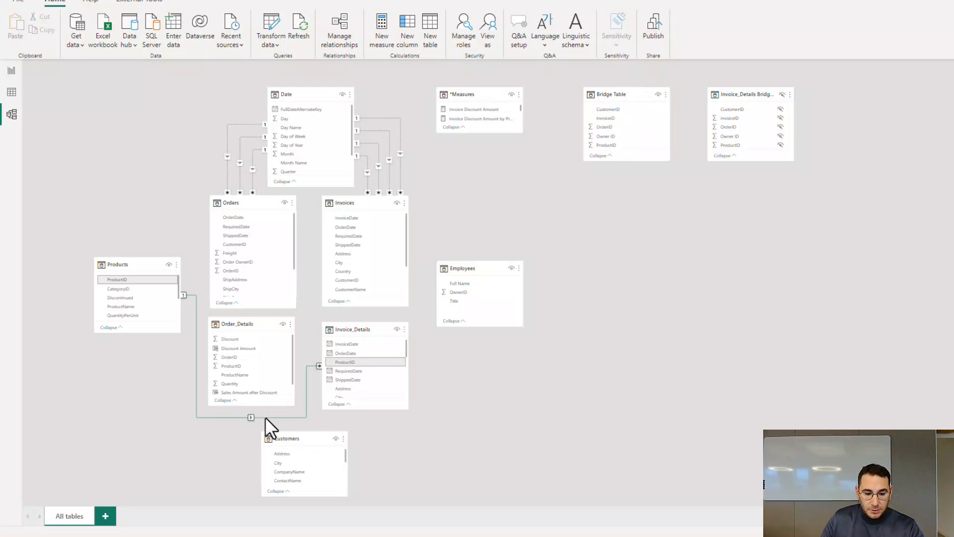
{"action": "key", "text": "Delete"}
{"action": "key", "text": "Escape"}
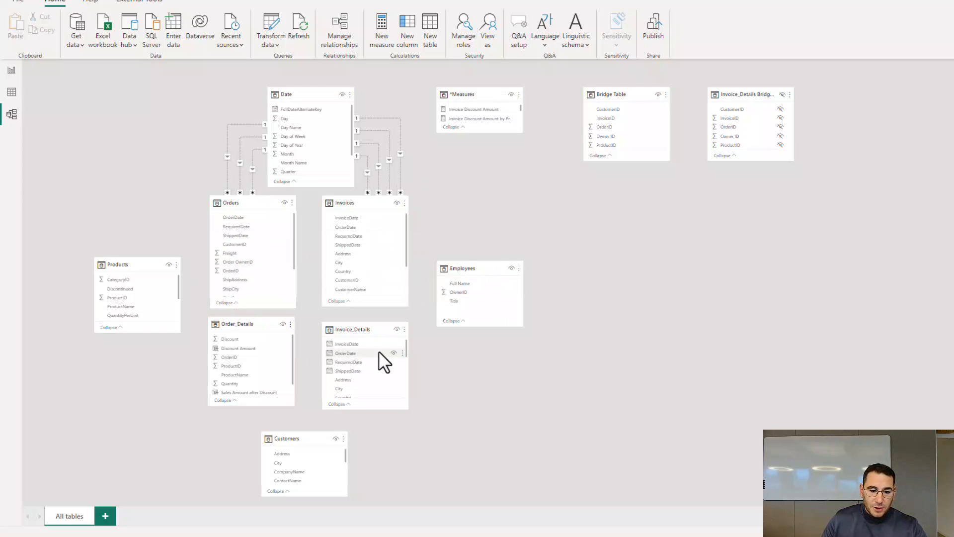
- Spread the order, invoice, product and employee tables outward and place Bridge Table in the middle of the model diagram
{"action": "left_click_drag", "start_coordinate": [479, 268], "coordinate": [552, 270]}
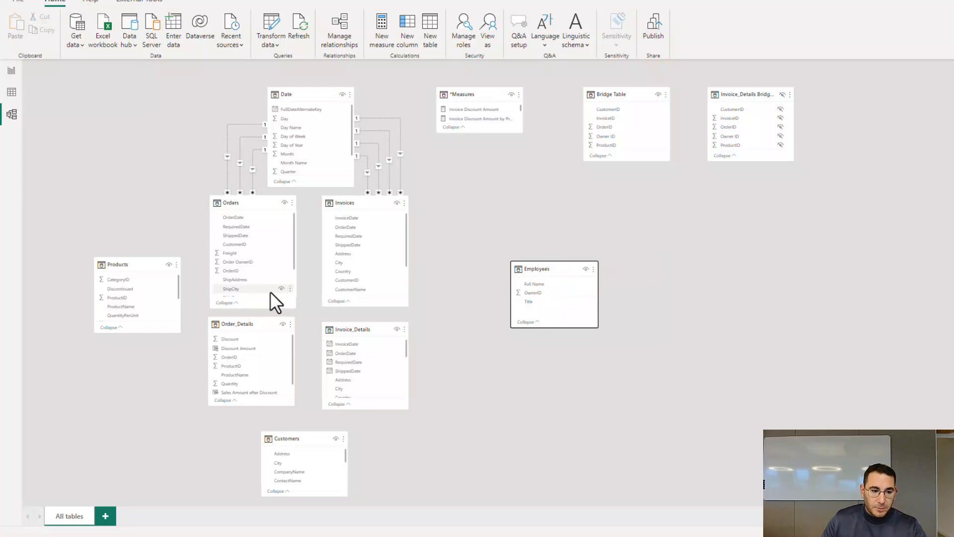
{"action": "left_click_drag", "start_coordinate": [128, 267], "coordinate": [85, 269]}
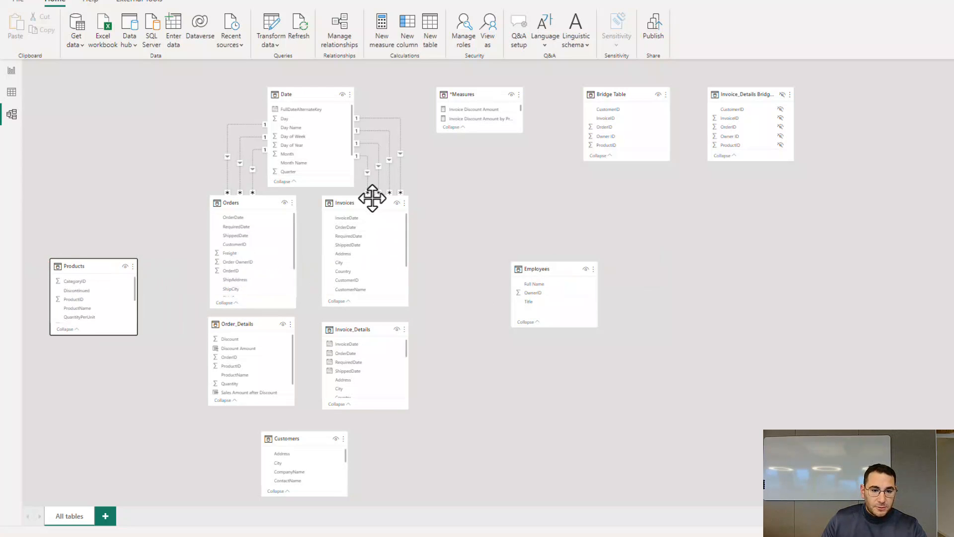
{"action": "left_click", "coordinate": [402, 211]}
{"action": "left_click_drag", "start_coordinate": [402, 211], "coordinate": [489, 205]}
{"action": "left_click_drag", "start_coordinate": [243, 204], "coordinate": [185, 199]}
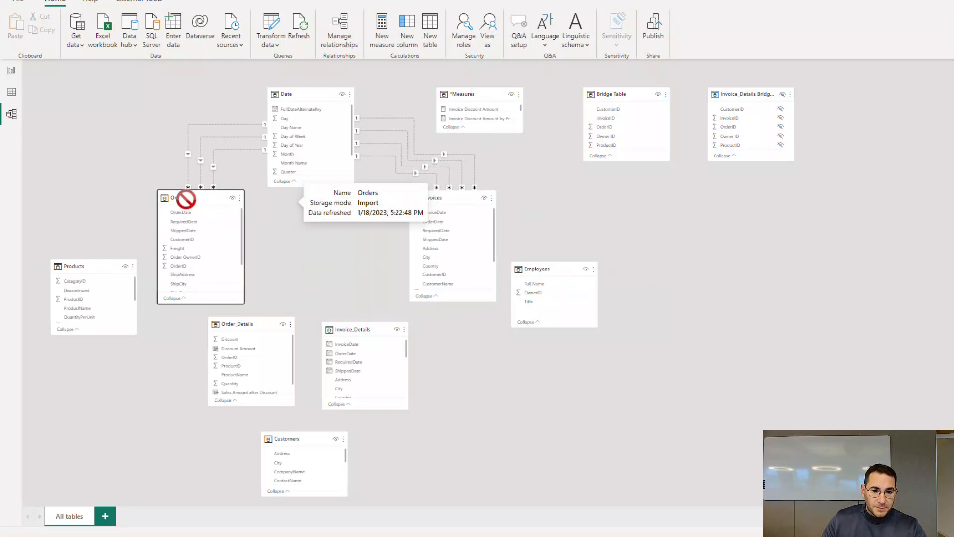
{"action": "left_click_drag", "start_coordinate": [353, 329], "coordinate": [459, 358]}
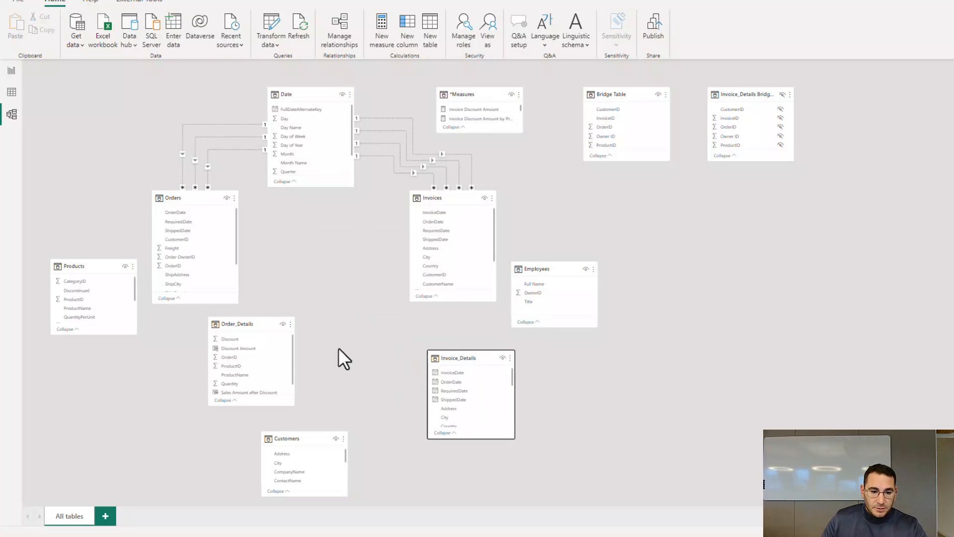
{"action": "left_click_drag", "start_coordinate": [228, 331], "coordinate": [181, 361]}
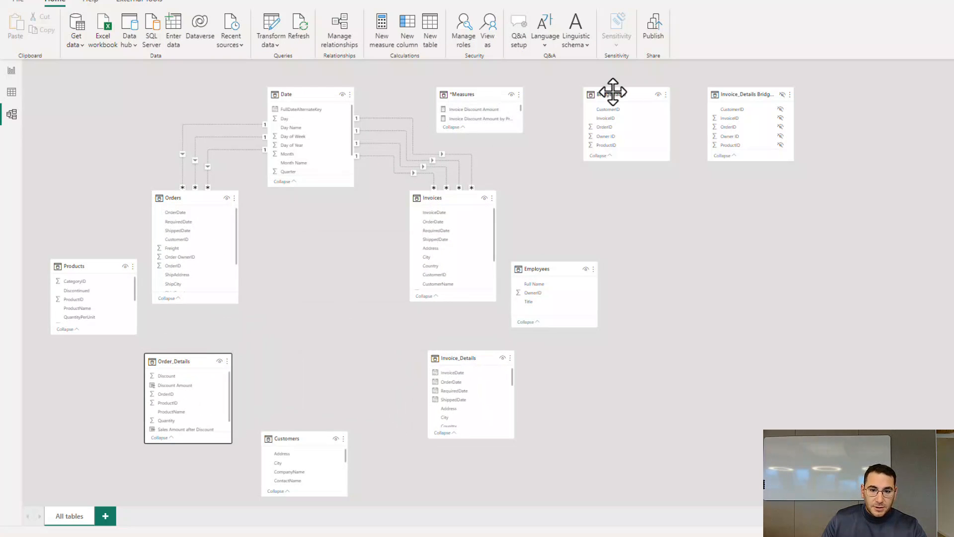
{"action": "left_click_drag", "start_coordinate": [633, 96], "coordinate": [331, 281]}
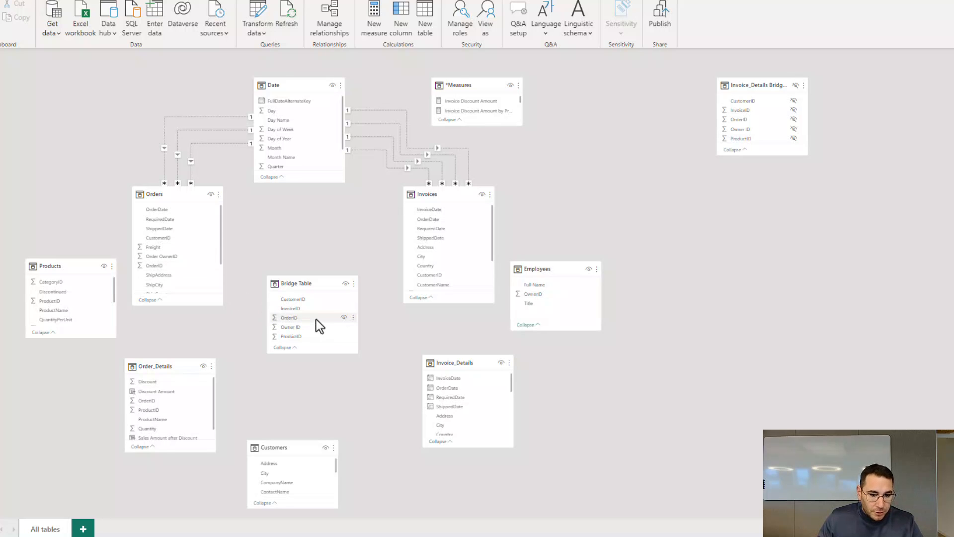
- Relate Bridge Table to Orders and Invoices on OrderID, using many-to-many cardinality and Both cross-filtering for Invoices
{"action": "left_click_drag", "start_coordinate": [316, 319], "coordinate": [182, 268]}
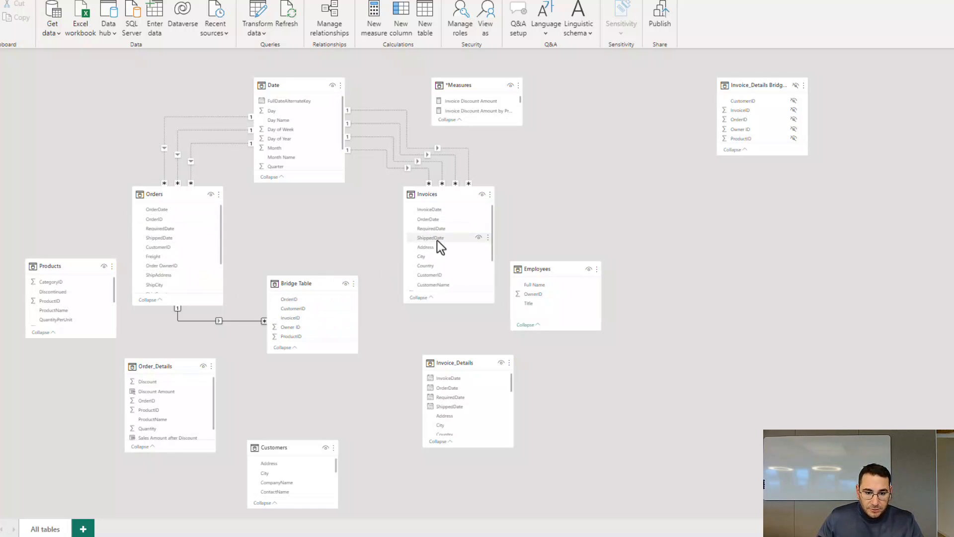
{"action": "left_click", "coordinate": [297, 300]}
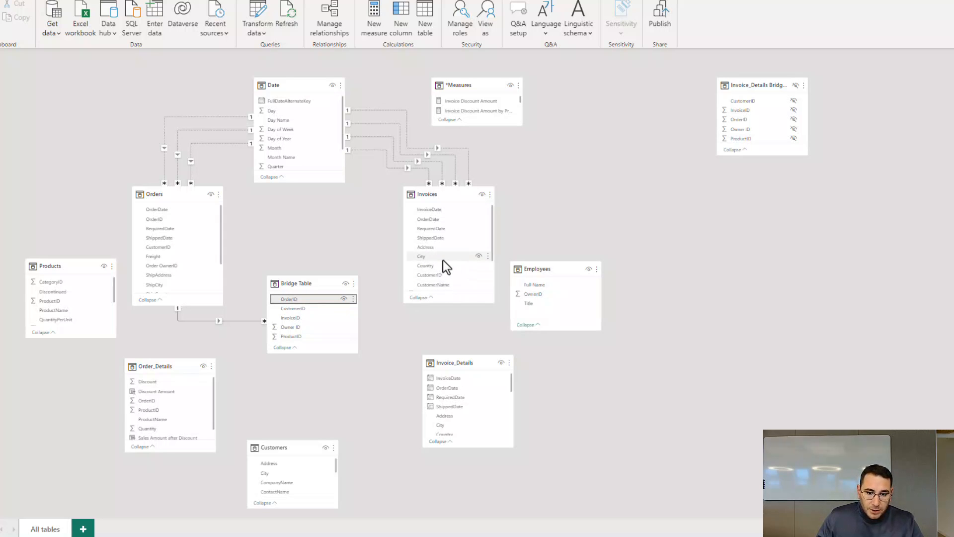
{"action": "scroll", "coordinate": [442, 260], "scroll_direction": "down", "scroll_amount": 2}
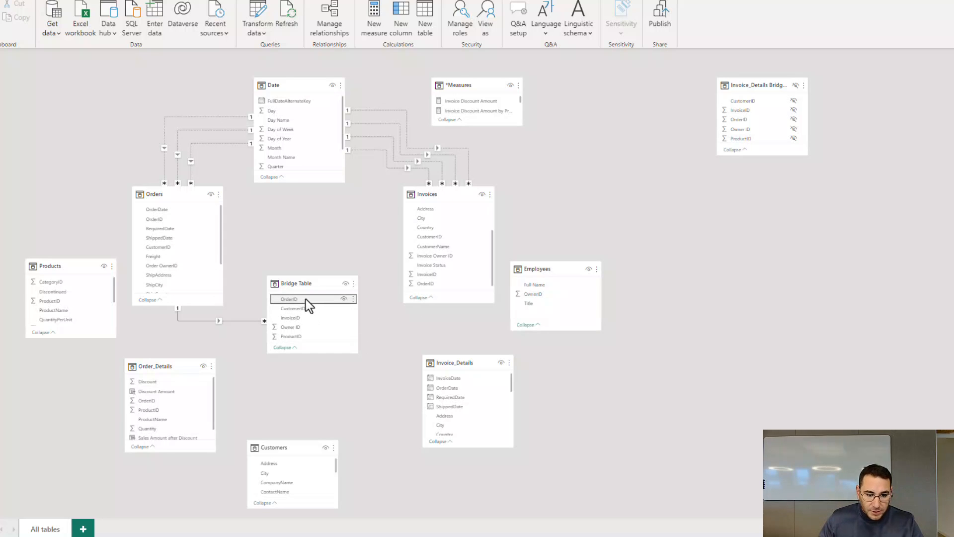
{"action": "left_click_drag", "start_coordinate": [302, 298], "coordinate": [445, 277]}
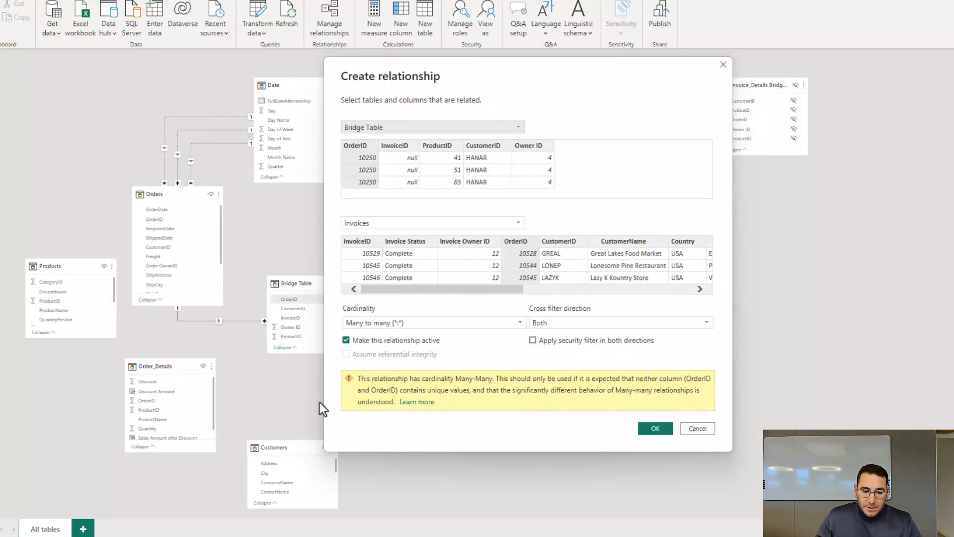
{"action": "left_click", "coordinate": [654, 428]}
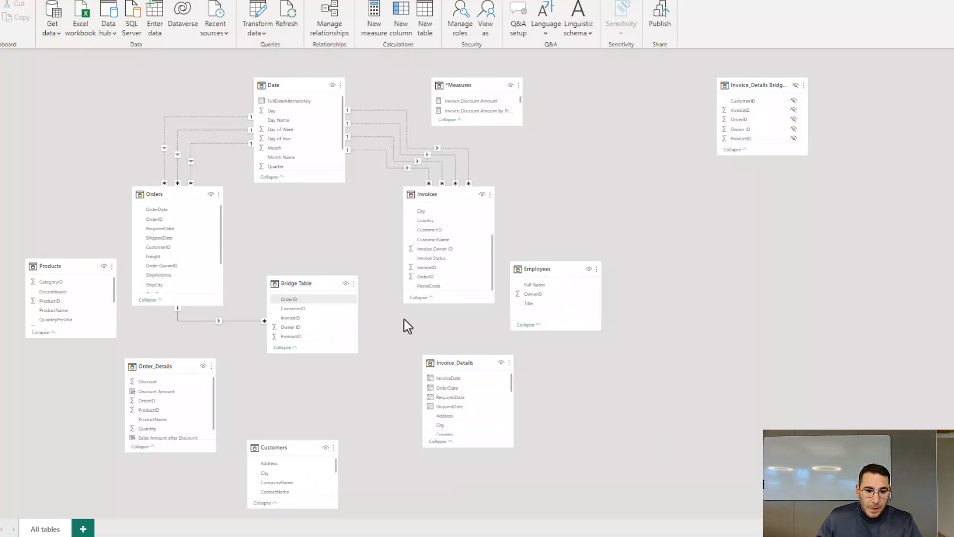
- Rearrange the diagram with Bridge Table below Date, Orders and Invoices on either side, and Invoice_Details beneath Invoices
{"action": "left_click_drag", "start_coordinate": [298, 281], "coordinate": [291, 214]}
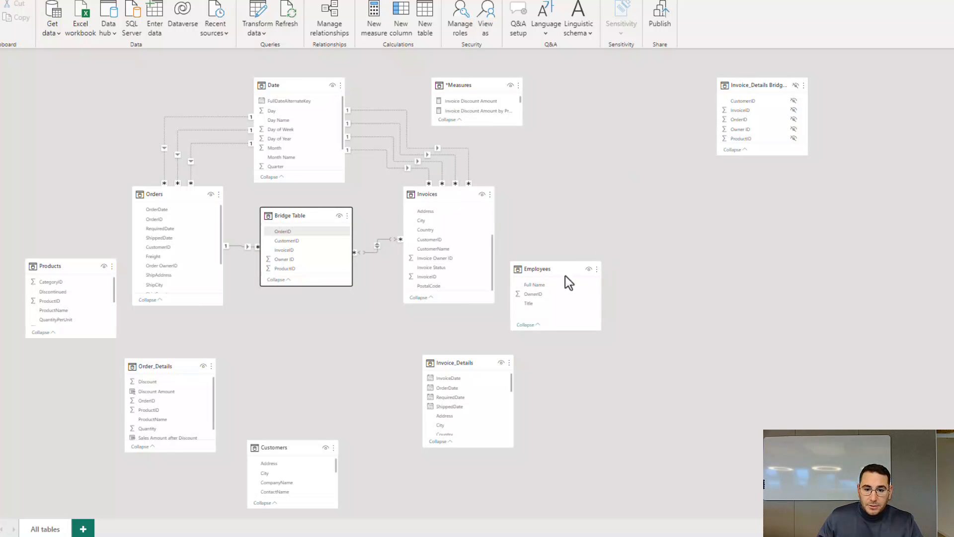
{"action": "left_click_drag", "start_coordinate": [566, 277], "coordinate": [671, 368]}
{"action": "left_click_drag", "start_coordinate": [437, 194], "coordinate": [526, 202]}
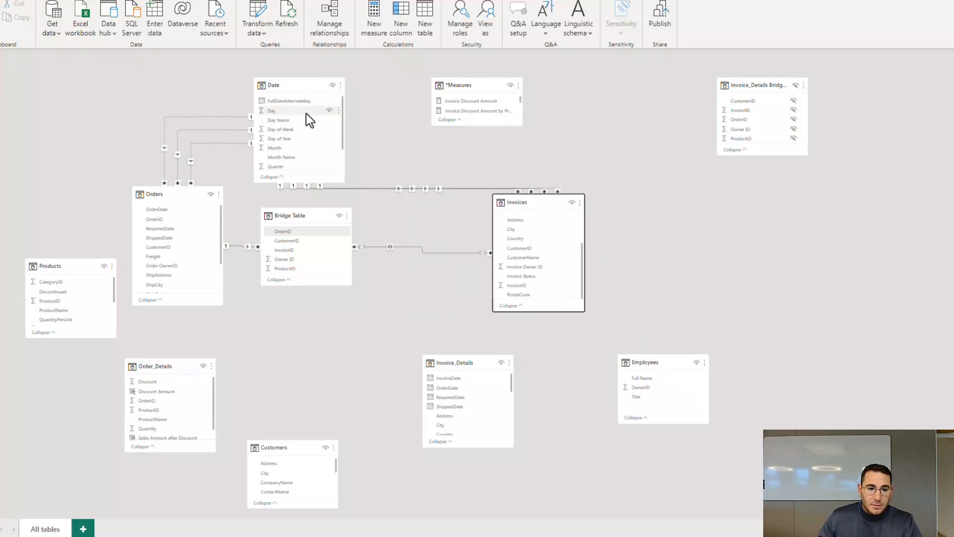
{"action": "left_click_drag", "start_coordinate": [295, 83], "coordinate": [362, 82]}
{"action": "left_click_drag", "start_coordinate": [311, 215], "coordinate": [379, 249]}
{"action": "left_click_drag", "start_coordinate": [180, 198], "coordinate": [199, 227]}
{"action": "left_click_drag", "start_coordinate": [537, 204], "coordinate": [533, 237]}
{"action": "mouse_move", "coordinate": [375, 249]}
{"action": "left_mouse_down"}
{"action": "mouse_move", "coordinate": [364, 247]}
{"action": "mouse_move", "coordinate": [371, 255]}
{"action": "left_mouse_up"}
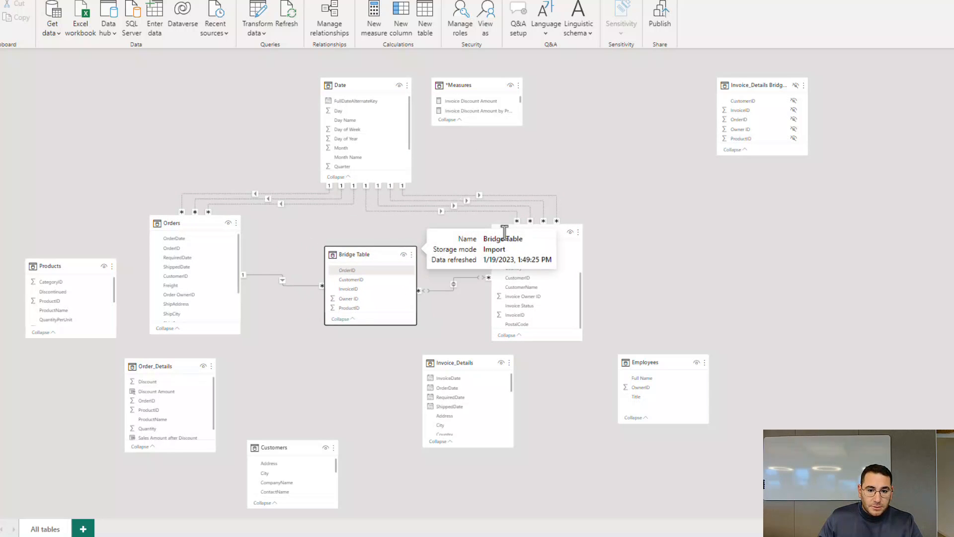
{"action": "left_click_drag", "start_coordinate": [504, 231], "coordinate": [578, 221]}
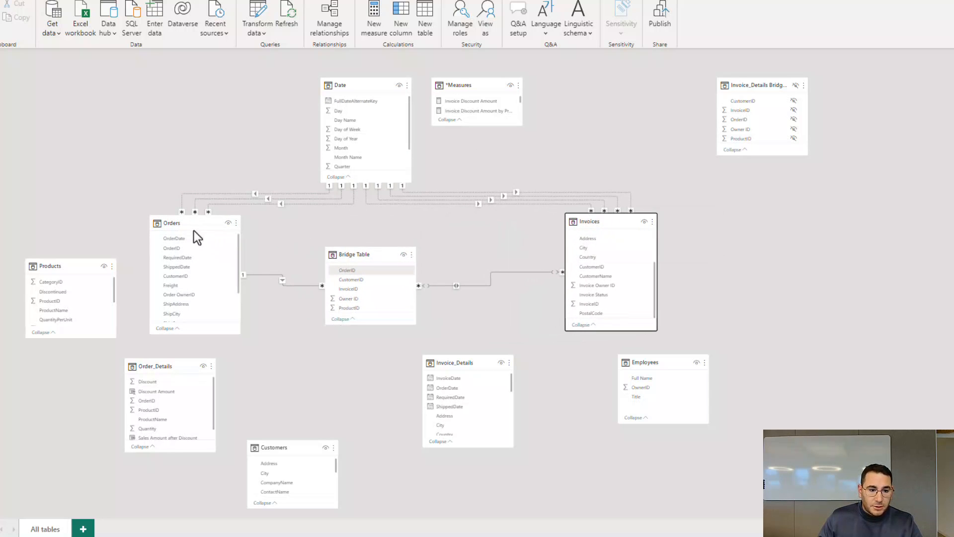
{"action": "left_click_drag", "start_coordinate": [193, 230], "coordinate": [168, 233]}
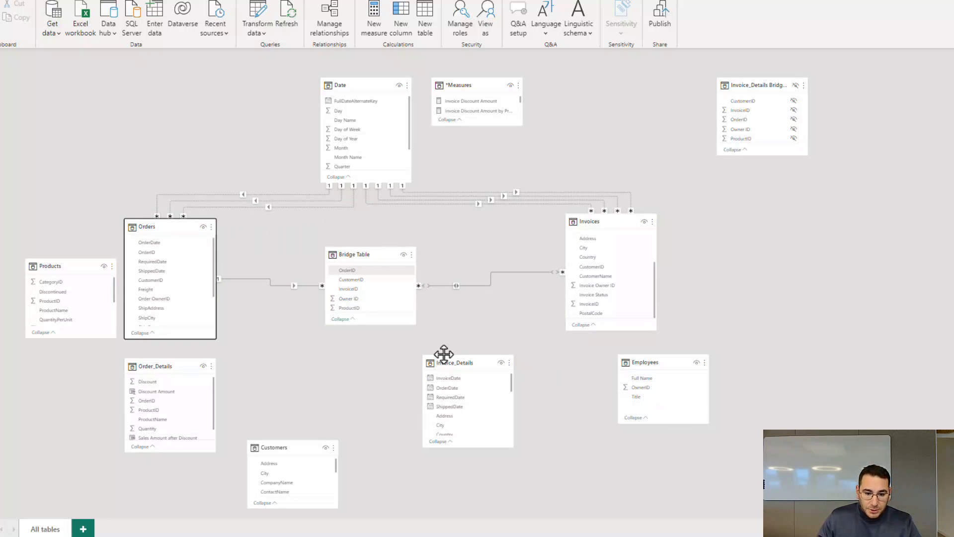
{"action": "left_click_drag", "start_coordinate": [444, 353], "coordinate": [600, 367]}
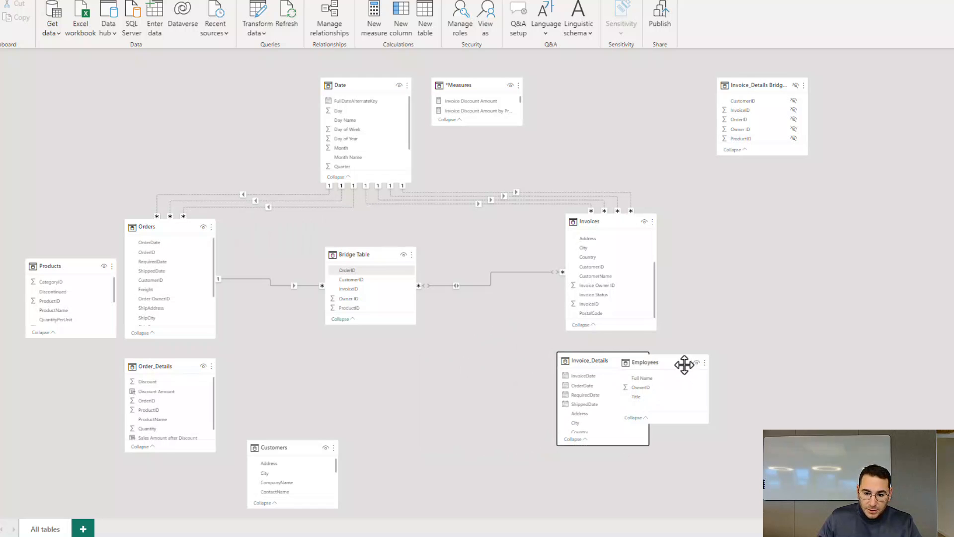
- Relate OwnerID in Employees to Owner ID in Bridge Table and position Employees above Bridge Table, beside Invoices
{"action": "left_click_drag", "start_coordinate": [683, 362], "coordinate": [364, 300]}
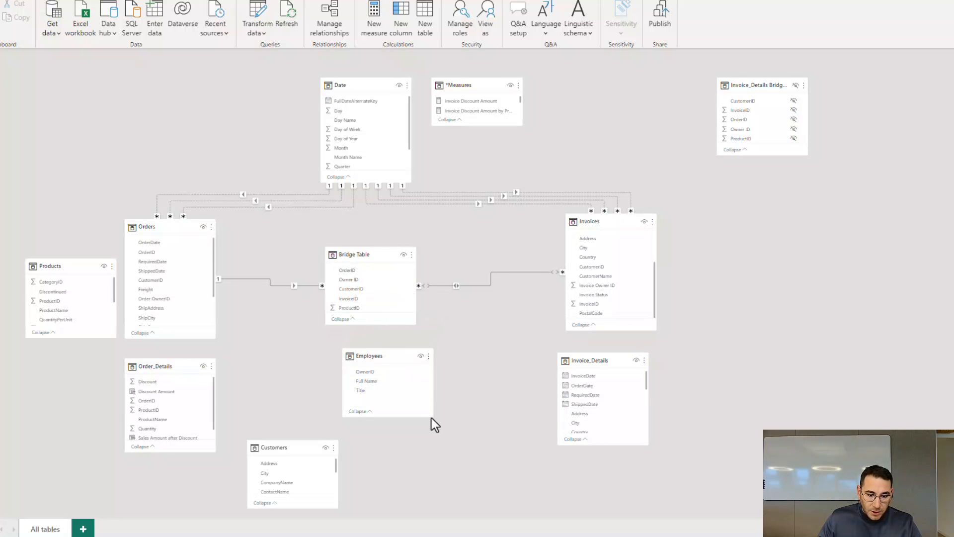
{"action": "left_click_drag", "start_coordinate": [382, 356], "coordinate": [467, 211]}
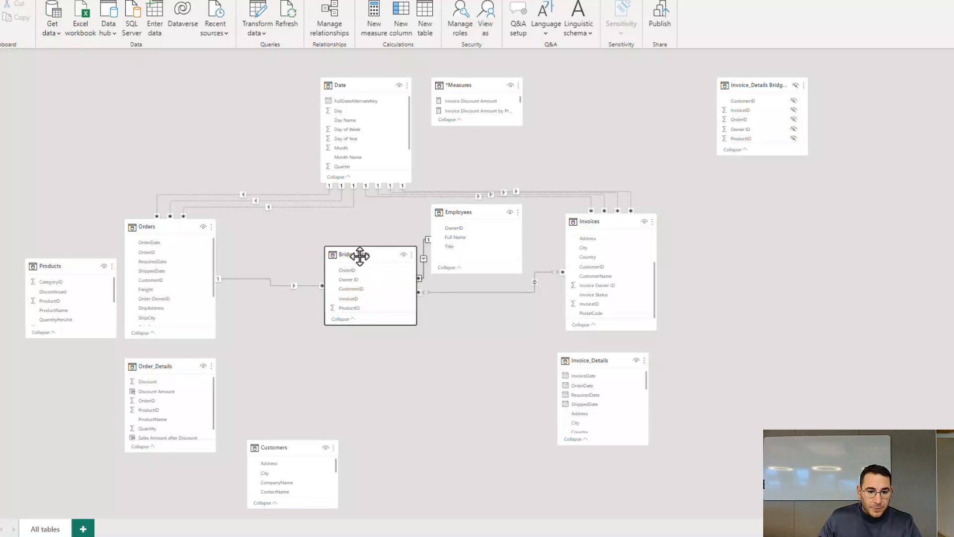
{"action": "left_click_drag", "start_coordinate": [362, 255], "coordinate": [369, 286]}
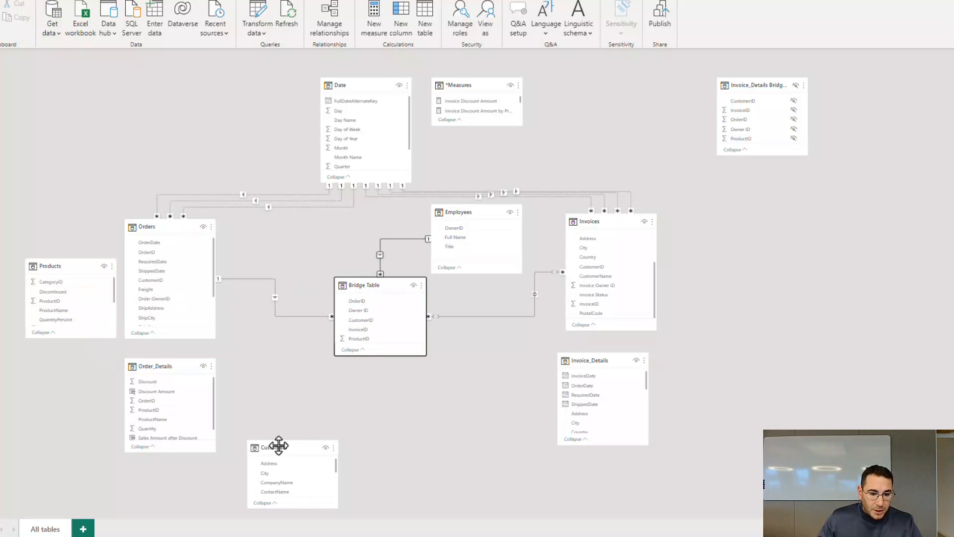
- Place Customers between Orders and Employees and relate its CustomerID to CustomerID in Bridge Table
{"action": "left_click_drag", "start_coordinate": [278, 446], "coordinate": [279, 209]}
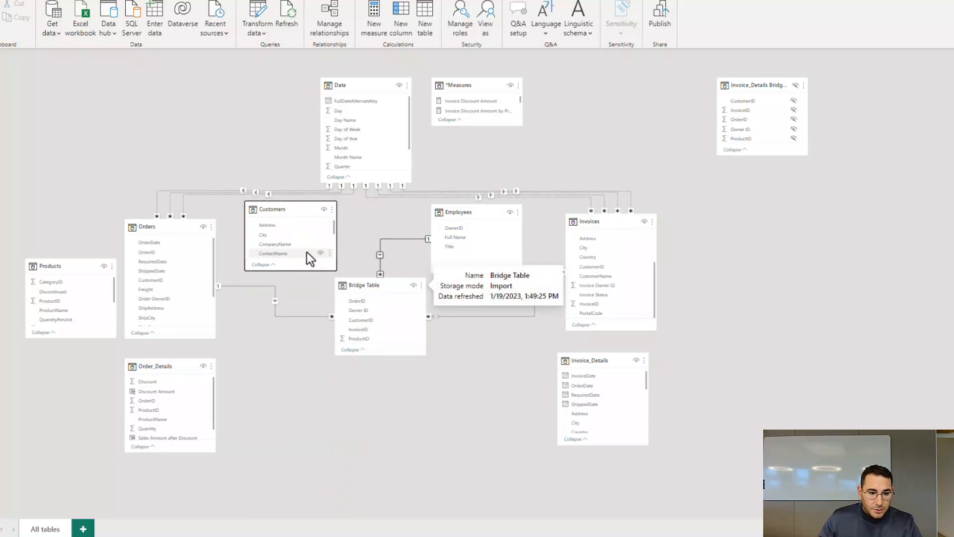
{"action": "scroll", "coordinate": [299, 248], "scroll_direction": "down", "scroll_amount": 3}
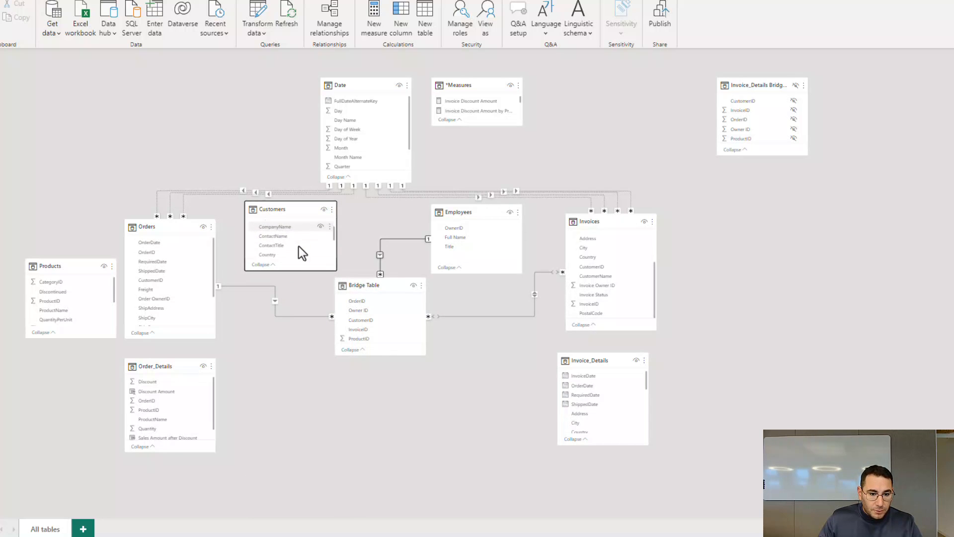
{"action": "scroll", "coordinate": [299, 246], "scroll_direction": "down", "scroll_amount": 2}
{"action": "left_click", "coordinate": [296, 248]}
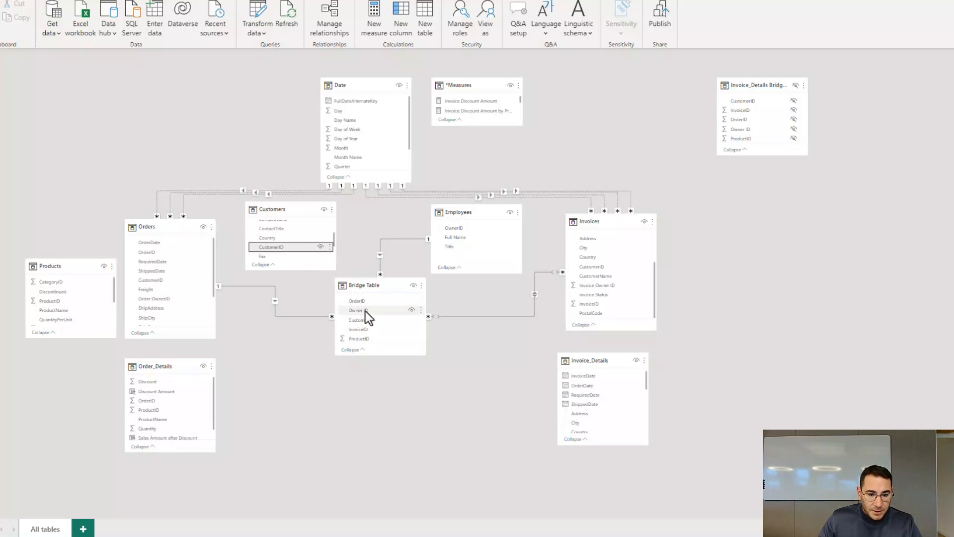
{"action": "left_click_drag", "start_coordinate": [280, 246], "coordinate": [380, 321]}
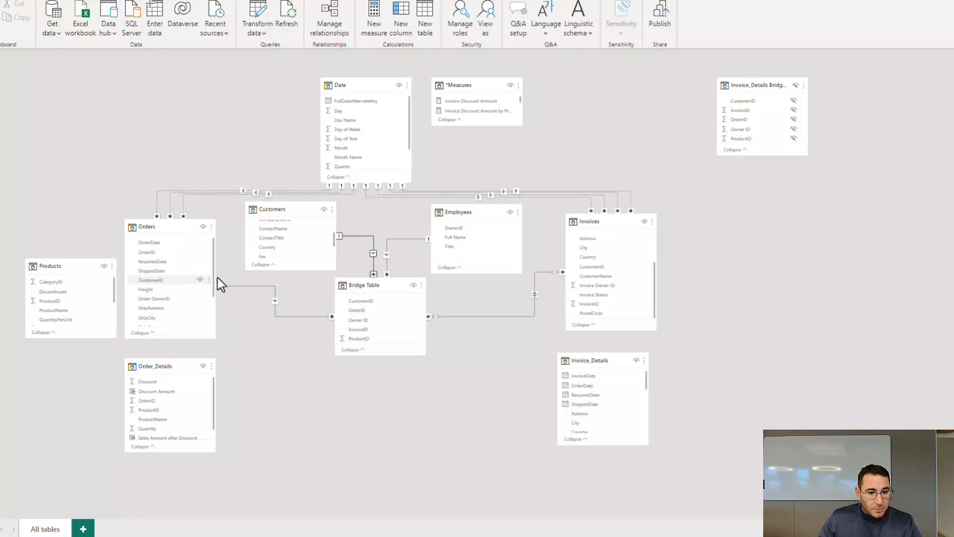
- Set the cross filter direction of the Bridge Table to Orders relationship to Both
{"action": "double_click", "coordinate": [275, 309]}
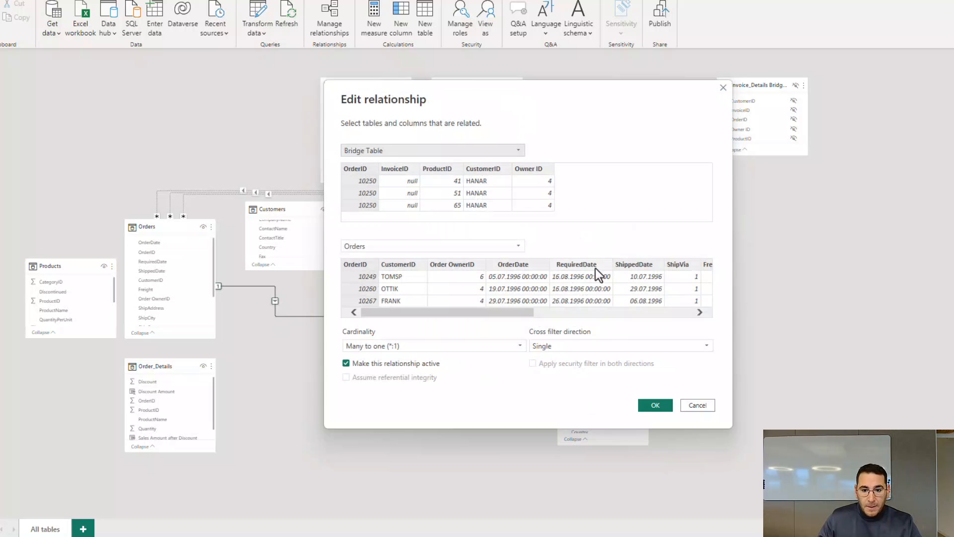
{"action": "left_click", "coordinate": [612, 345]}
{"action": "left_click", "coordinate": [613, 370]}
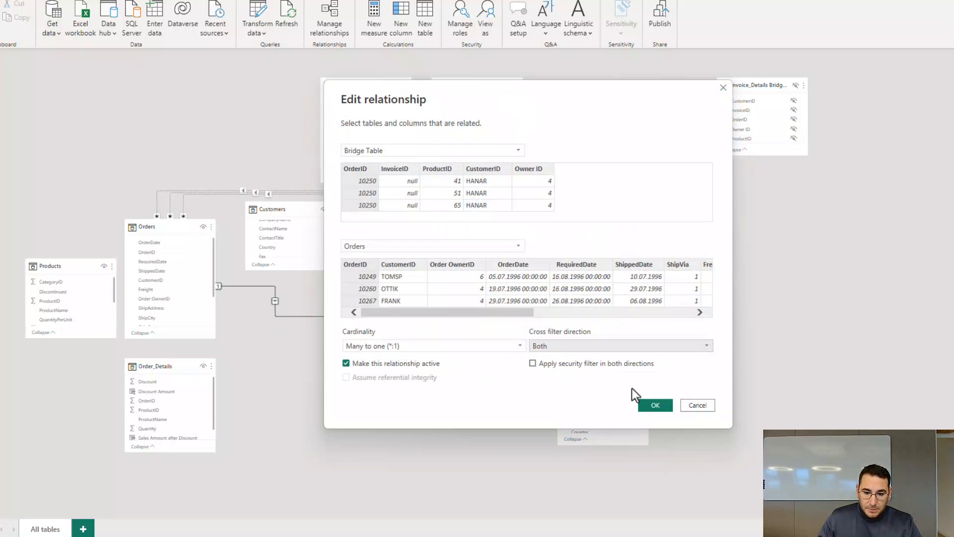
{"action": "left_click", "coordinate": [655, 406]}
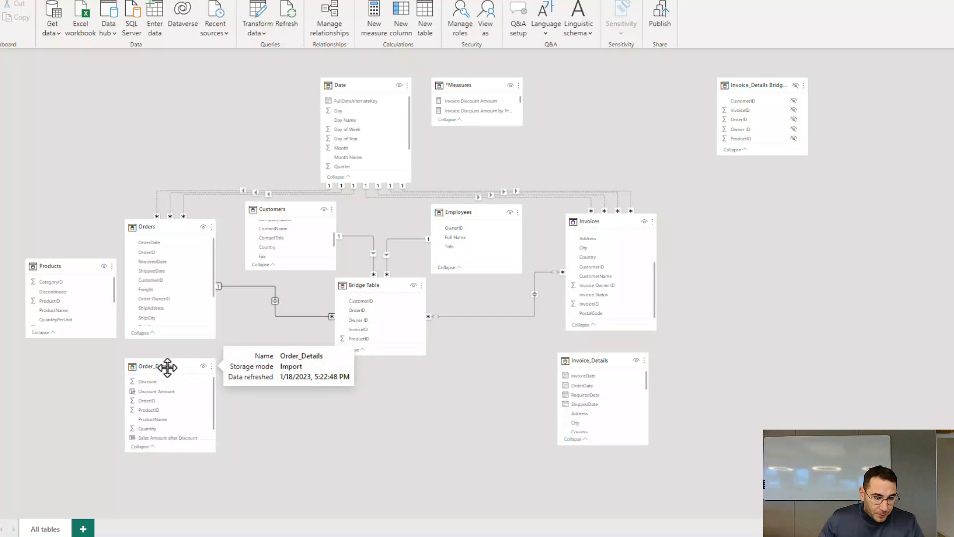
- Move the Invoice_Details table slightly lower beneath Invoices
{"action": "left_click", "coordinate": [185, 363]}
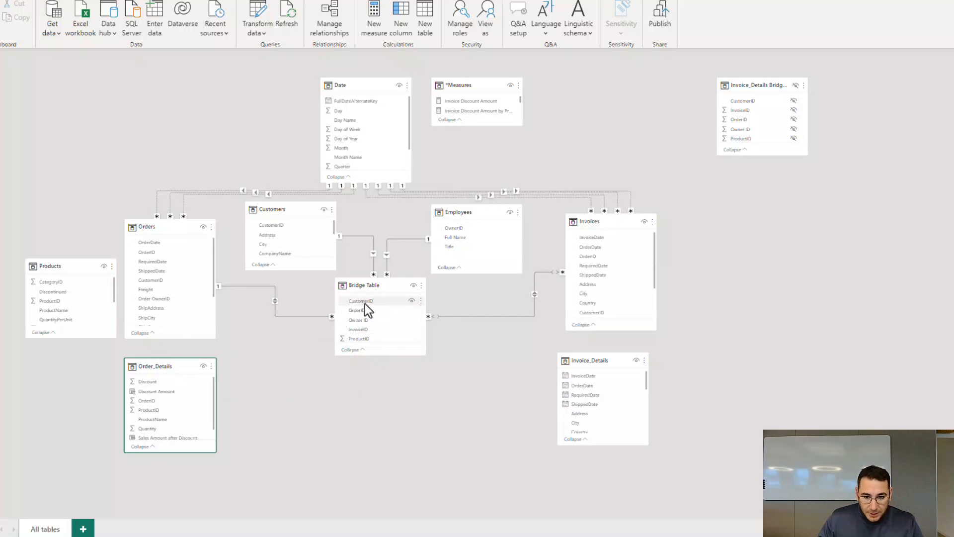
{"action": "left_click_drag", "start_coordinate": [594, 363], "coordinate": [604, 374]}
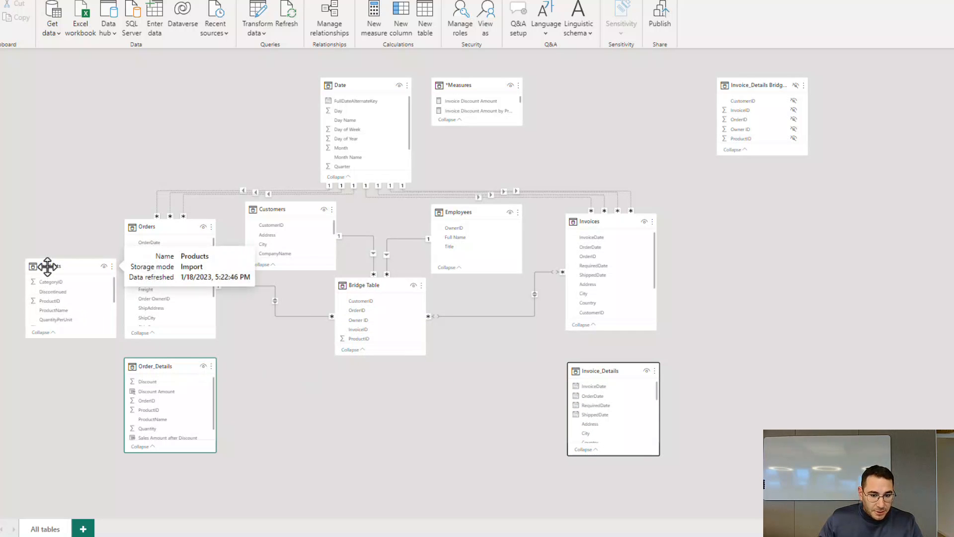
- Place Products beneath Bridge Table and relate its ProductID to ProductID in Bridge Table
{"action": "left_click_drag", "start_coordinate": [47, 266], "coordinate": [362, 380]}
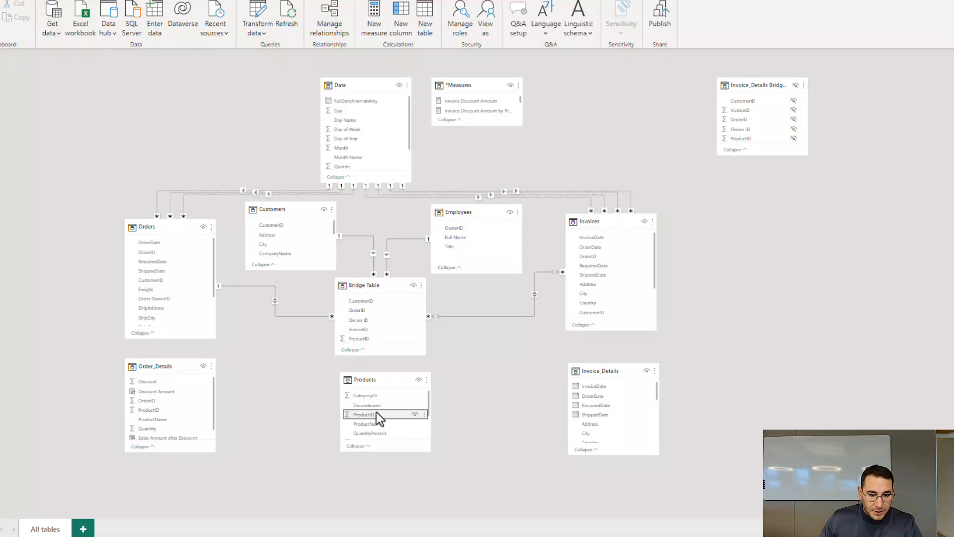
{"action": "left_click_drag", "start_coordinate": [378, 413], "coordinate": [382, 347]}
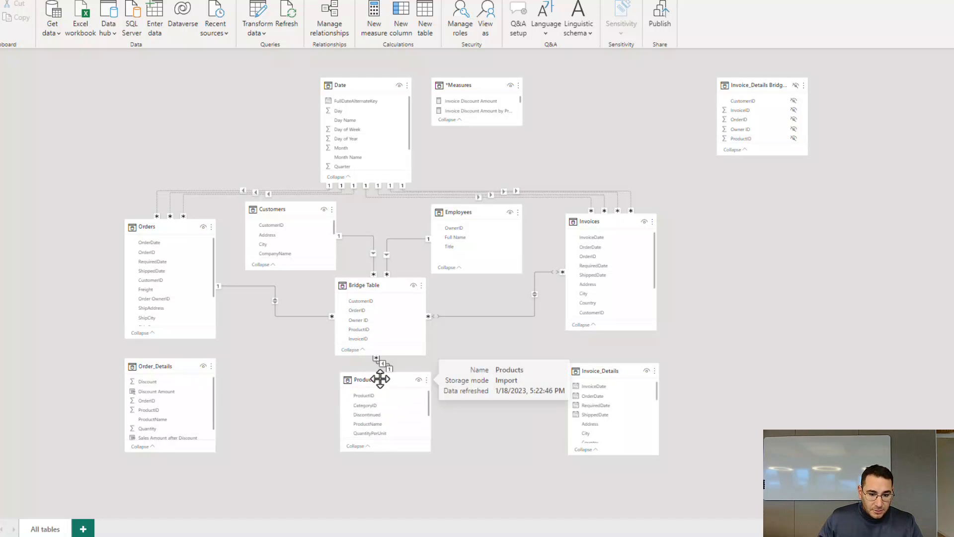
{"action": "left_click_drag", "start_coordinate": [379, 378], "coordinate": [371, 399]}
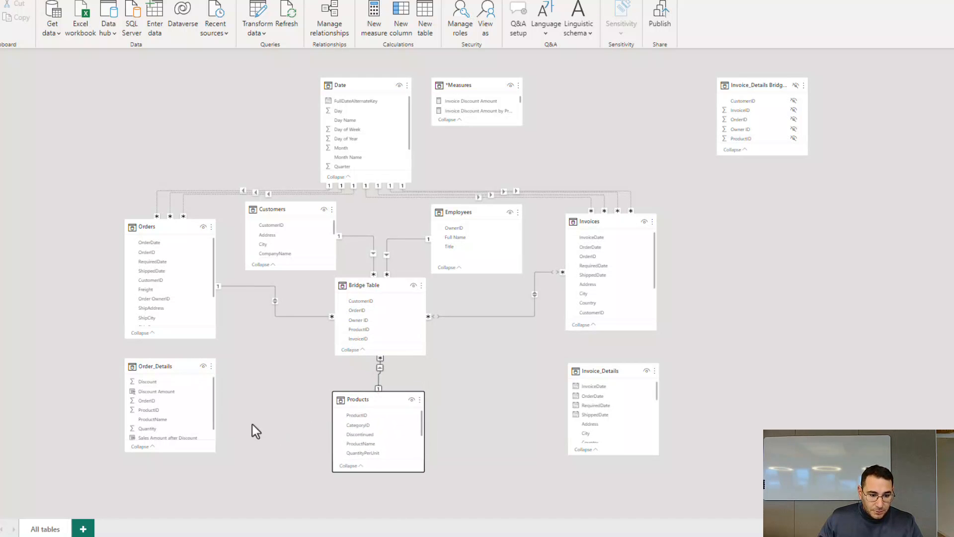
- Relate OrderID in Order_Details to OrderID in Bridge Table as many-to-many with cross filter direction Both, and shift Order_Details slightly
{"action": "left_click", "coordinate": [163, 367]}
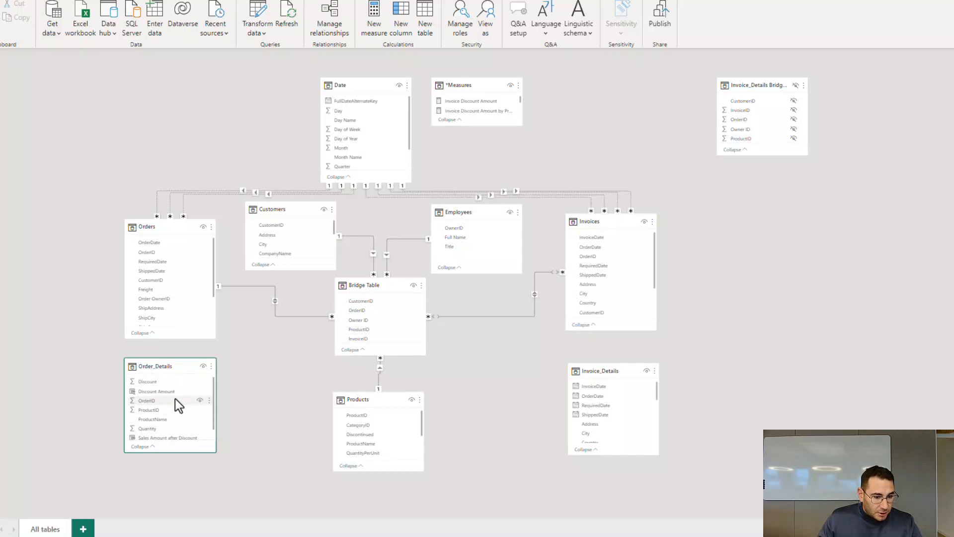
{"action": "scroll", "coordinate": [174, 406], "scroll_direction": "down", "scroll_amount": 1}
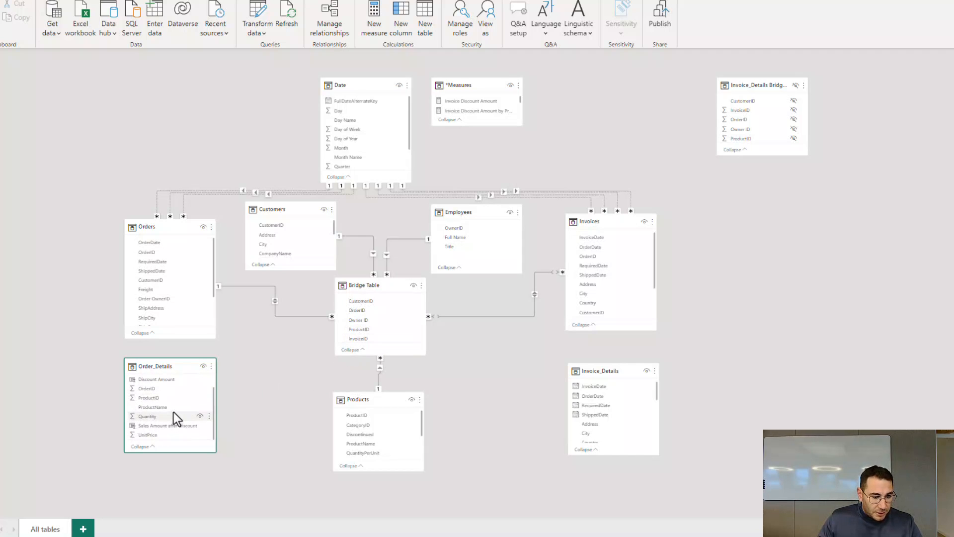
{"action": "scroll", "coordinate": [174, 412], "scroll_direction": "up", "scroll_amount": 1}
{"action": "left_click", "coordinate": [168, 402]}
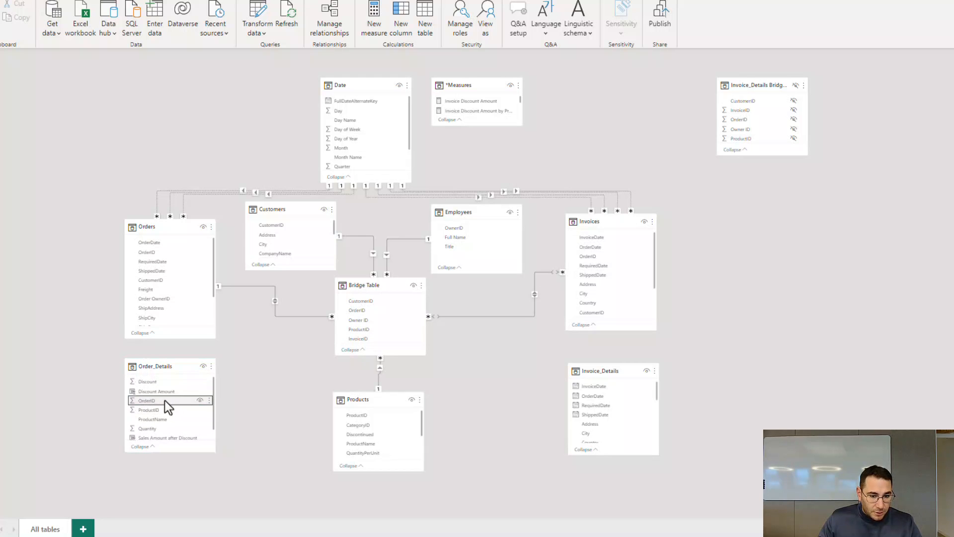
{"action": "left_click_drag", "start_coordinate": [165, 400], "coordinate": [383, 311]}
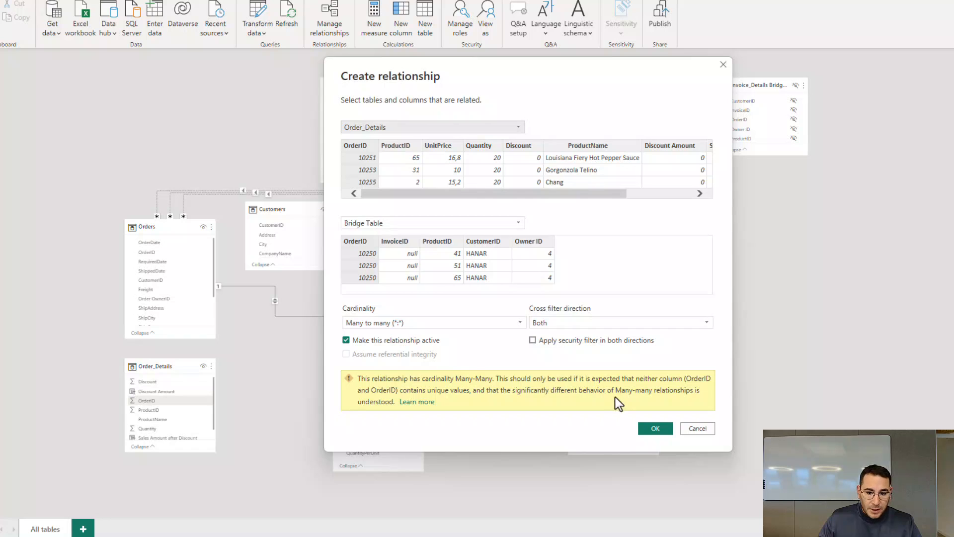
{"action": "left_click", "coordinate": [657, 429]}
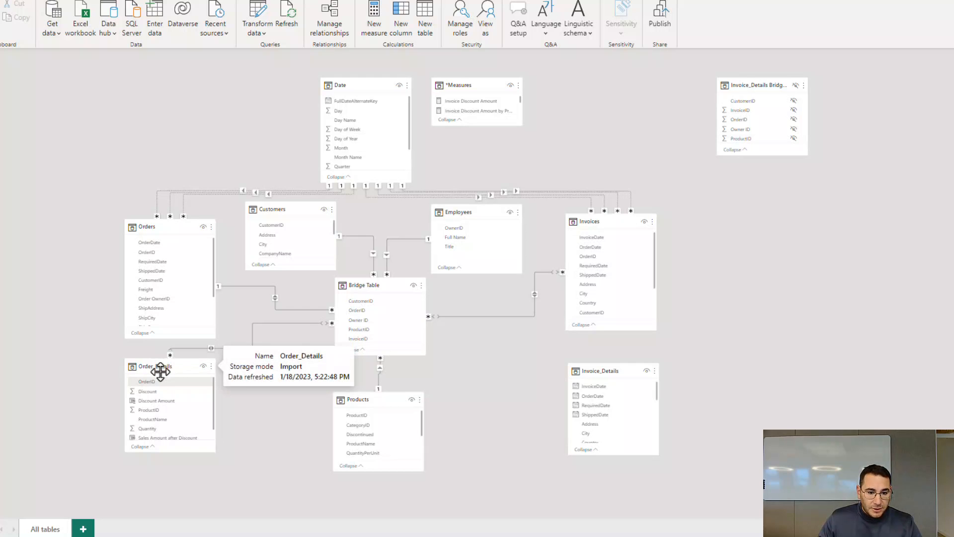
{"action": "left_click_drag", "start_coordinate": [160, 370], "coordinate": [175, 376]}
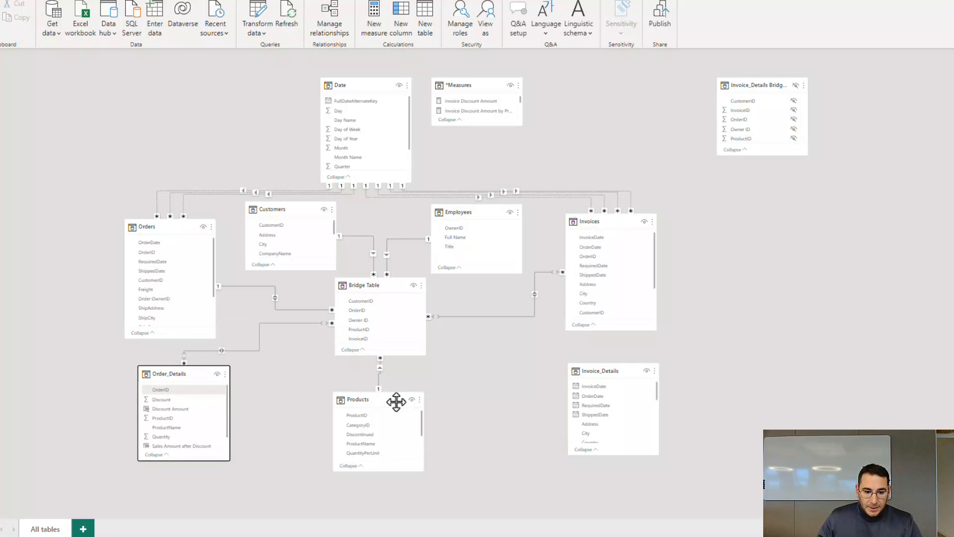
- Look through the Invoices fields and shift Invoice_Details slightly sideways beneath Invoices
{"action": "left_click", "coordinate": [616, 370]}
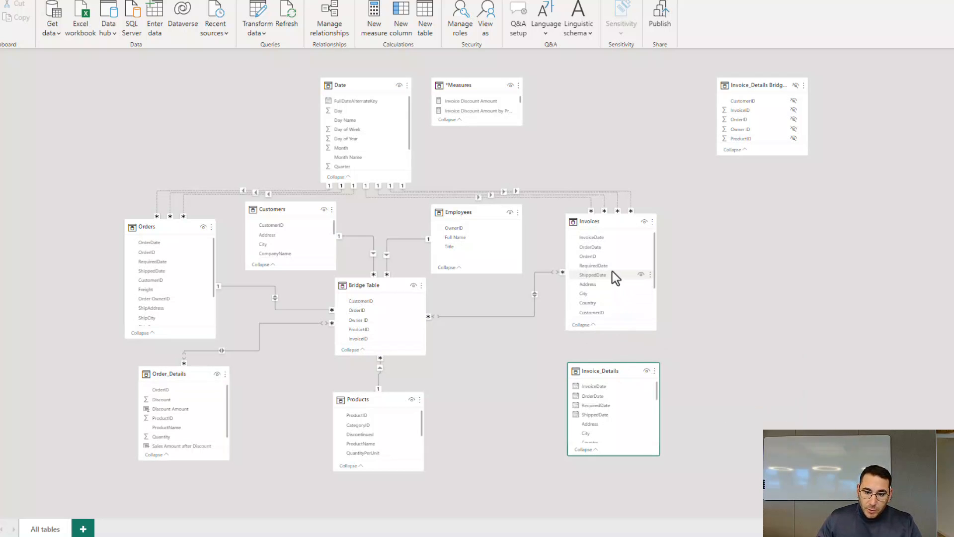
{"action": "scroll", "coordinate": [613, 278], "scroll_direction": "down", "scroll_amount": 3}
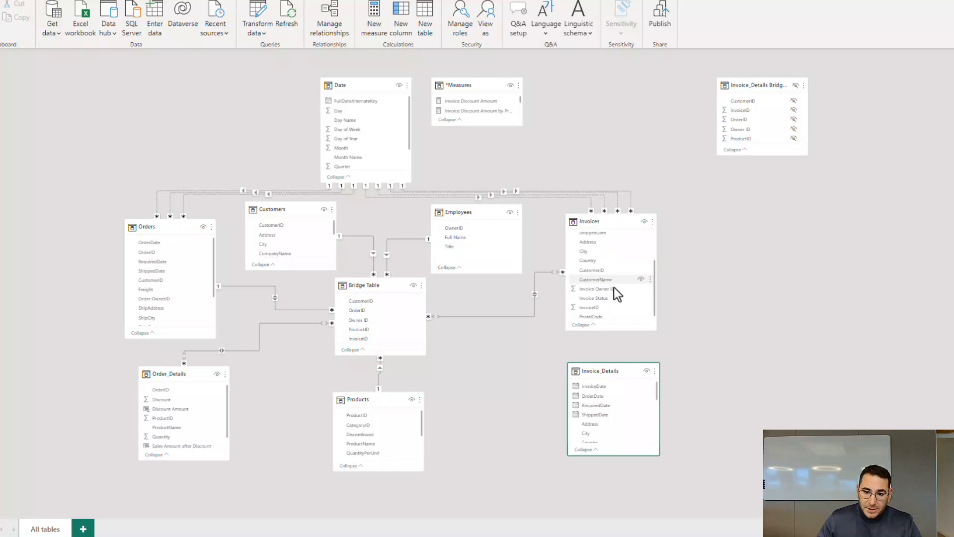
{"action": "scroll", "coordinate": [613, 287], "scroll_direction": "down", "scroll_amount": 1}
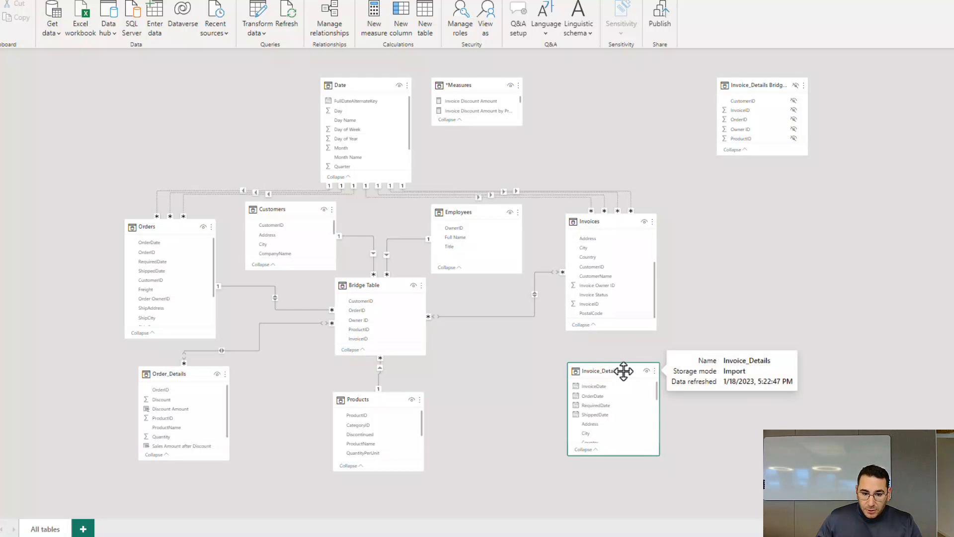
{"action": "left_click_drag", "start_coordinate": [621, 372], "coordinate": [611, 372]}
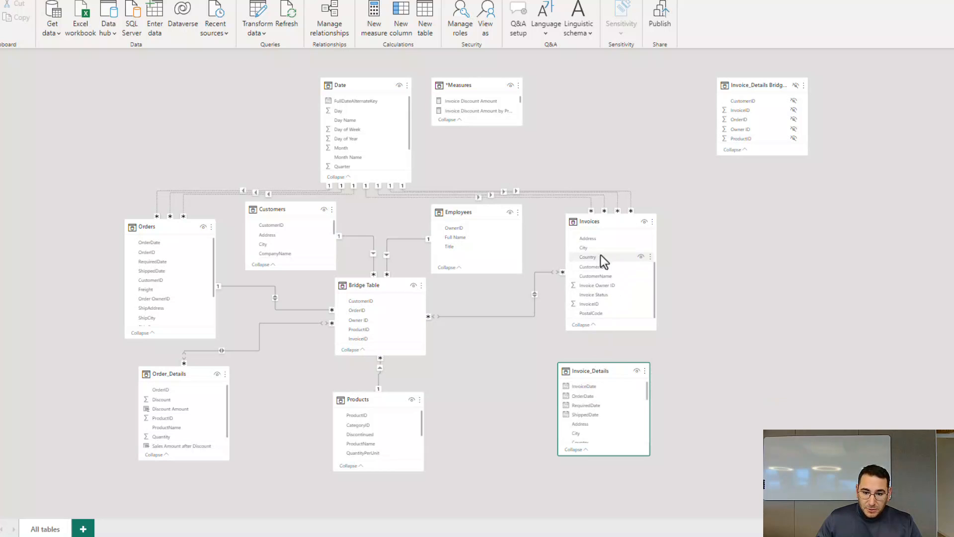
- Relate InvoiceID in Invoices to InvoiceID in Invoice_Details and align Invoice_Details directly beneath Invoices
{"action": "left_click", "coordinate": [604, 295]}
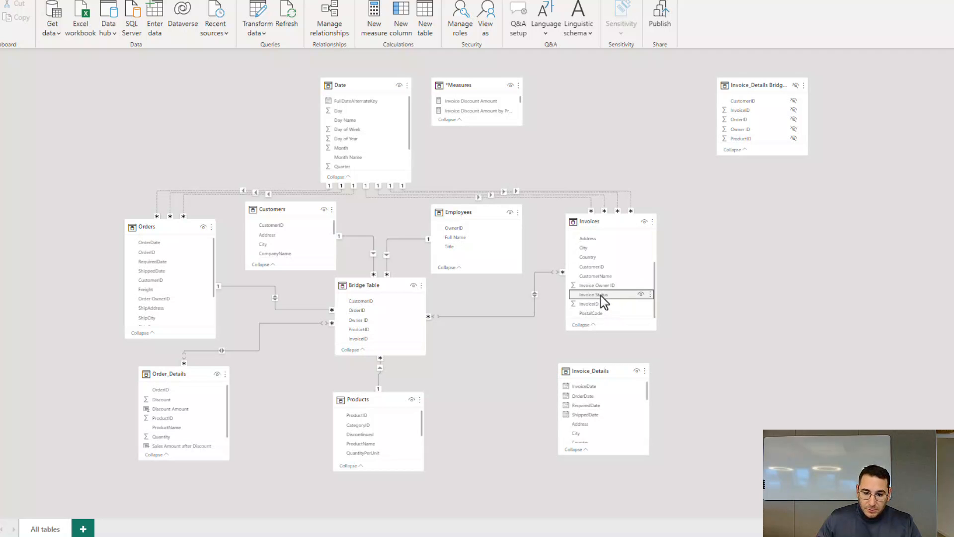
{"action": "scroll", "coordinate": [602, 296], "scroll_direction": "up", "scroll_amount": 3}
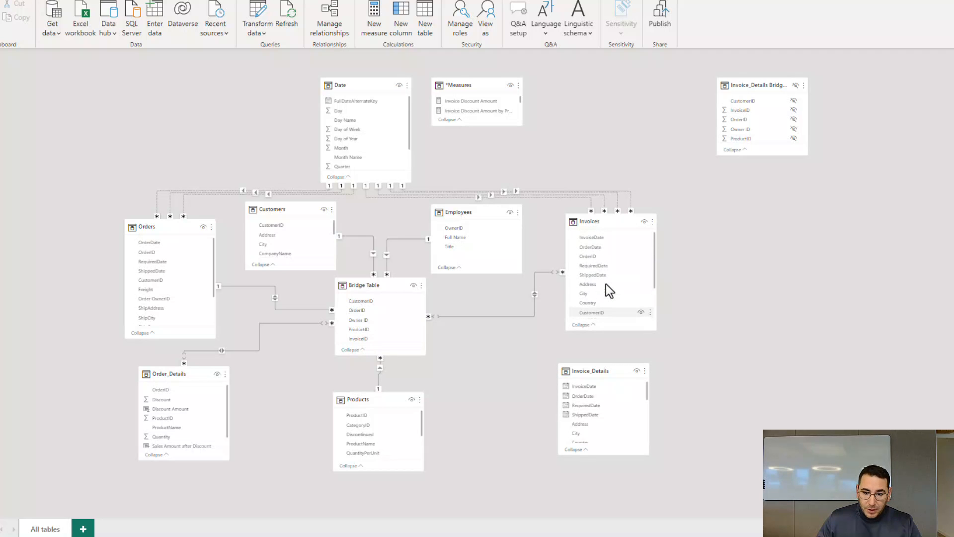
{"action": "scroll", "coordinate": [609, 281], "scroll_direction": "down", "scroll_amount": 3}
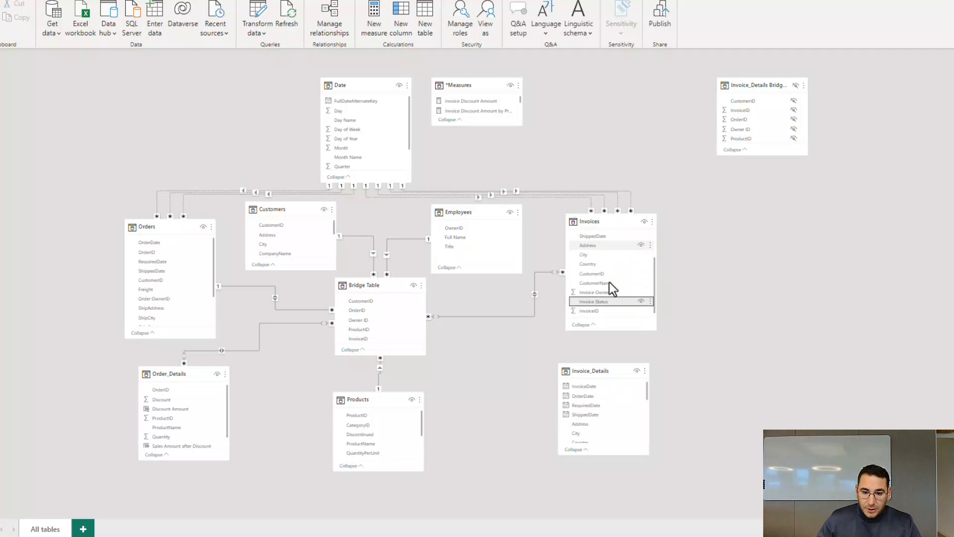
{"action": "scroll", "coordinate": [609, 282], "scroll_direction": "down", "scroll_amount": 1}
{"action": "left_click", "coordinate": [601, 306]}
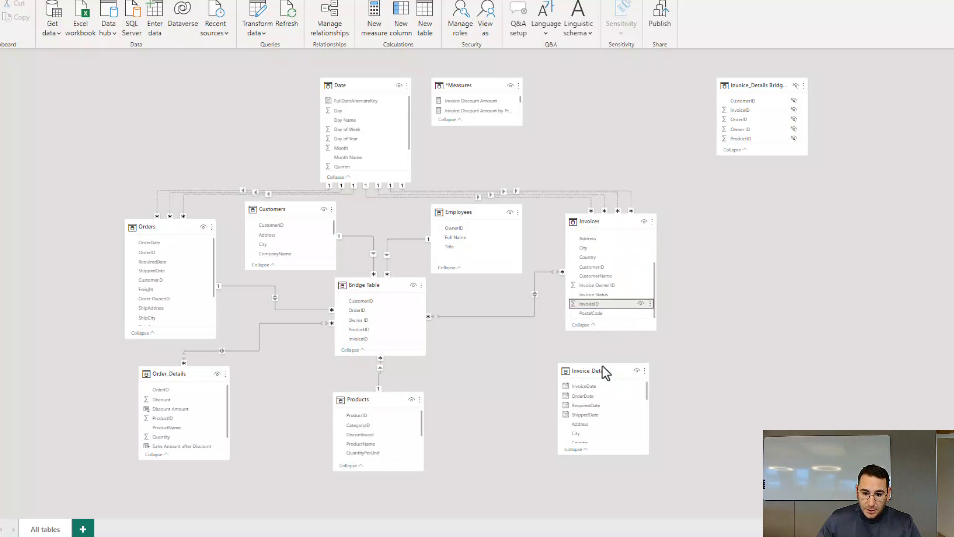
{"action": "scroll", "coordinate": [597, 401], "scroll_direction": "down", "scroll_amount": 4}
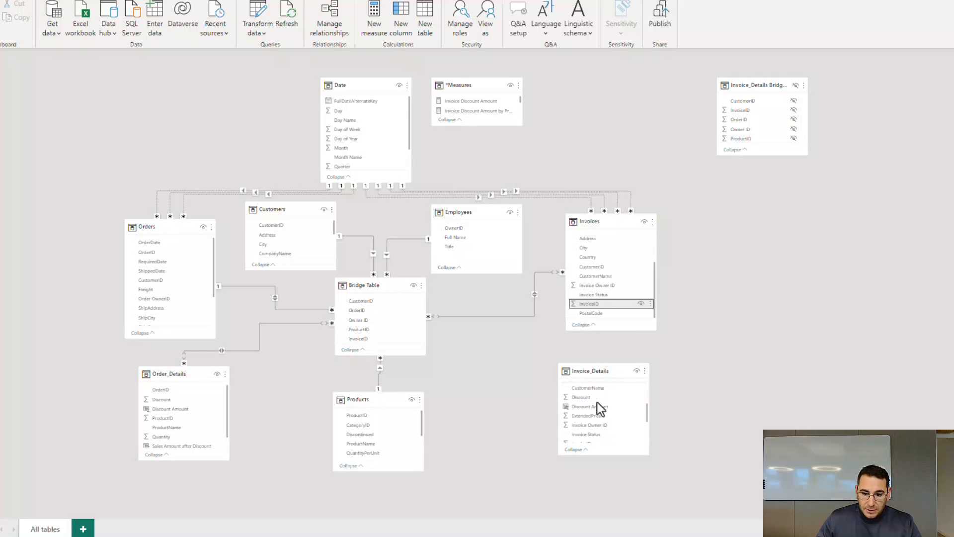
{"action": "scroll", "coordinate": [597, 402], "scroll_direction": "down", "scroll_amount": 3}
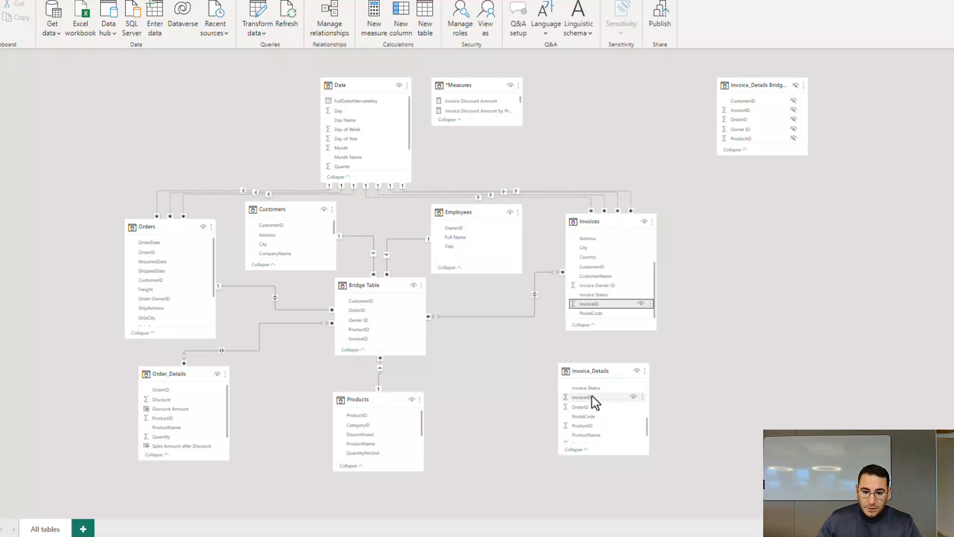
{"action": "left_click", "coordinate": [711, 343]}
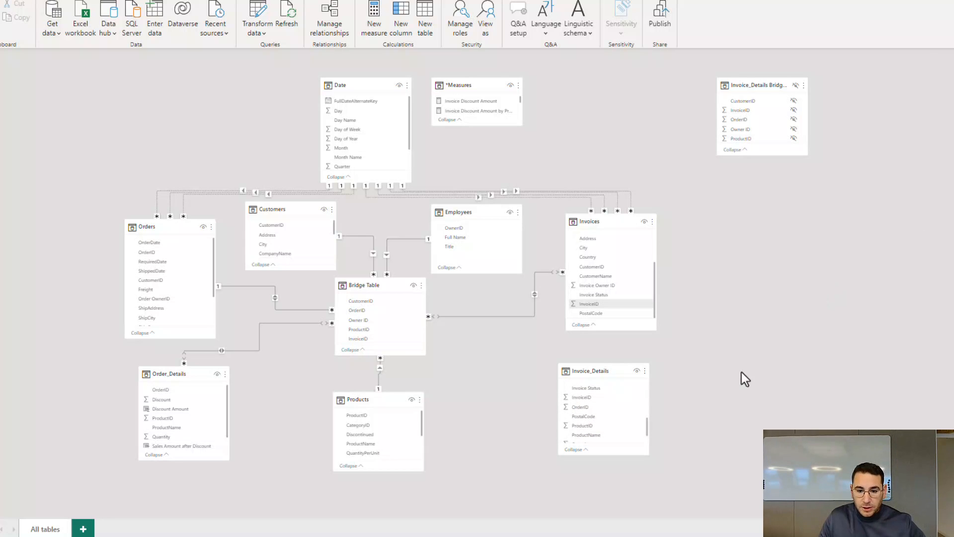
{"action": "left_click", "coordinate": [602, 305]}
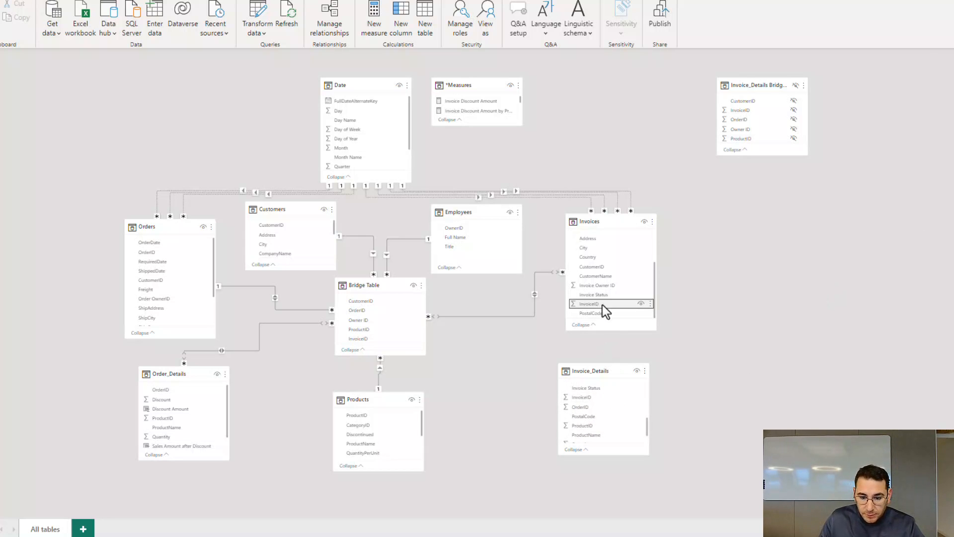
{"action": "left_click_drag", "start_coordinate": [602, 305], "coordinate": [601, 399]}
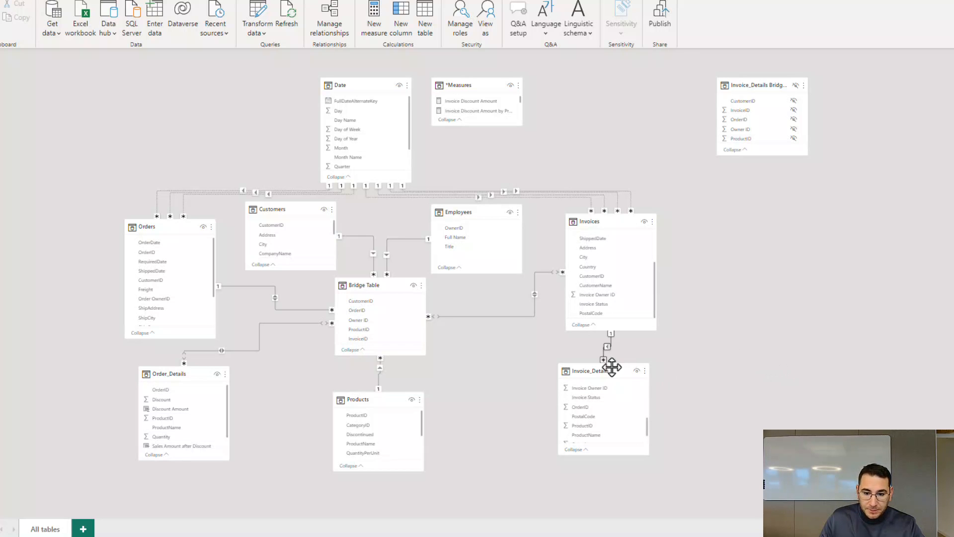
{"action": "left_click_drag", "start_coordinate": [606, 369], "coordinate": [612, 380]}
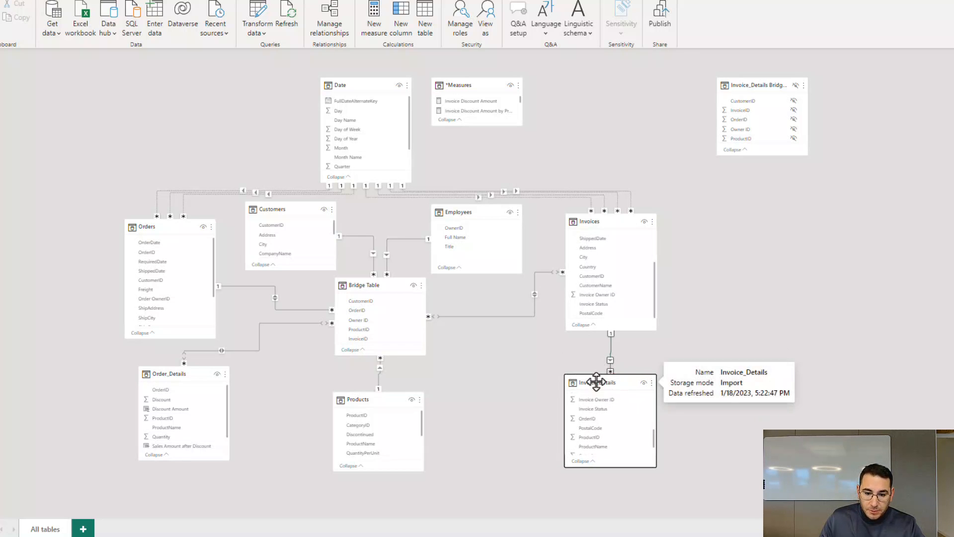
- Set the cross filter direction of the Invoice_Details to Invoices relationship to Both
{"action": "left_click", "coordinate": [609, 349]}
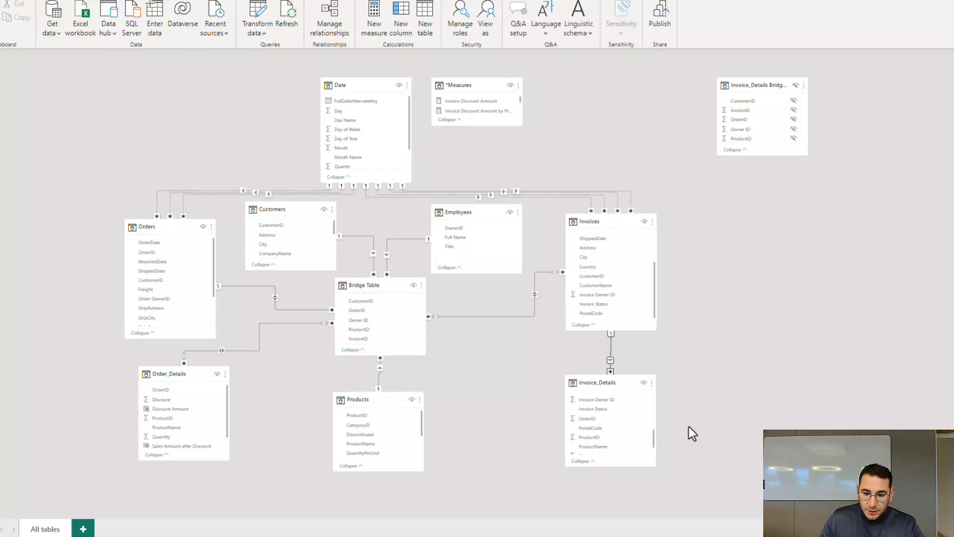
{"action": "left_click", "coordinate": [611, 347]}
{"action": "left_click", "coordinate": [611, 370]}
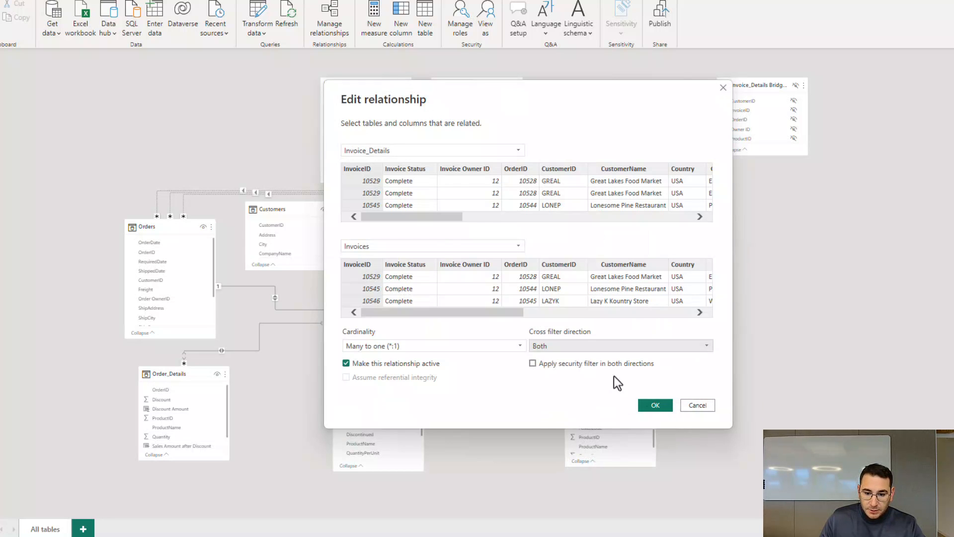
{"action": "left_click", "coordinate": [656, 405]}
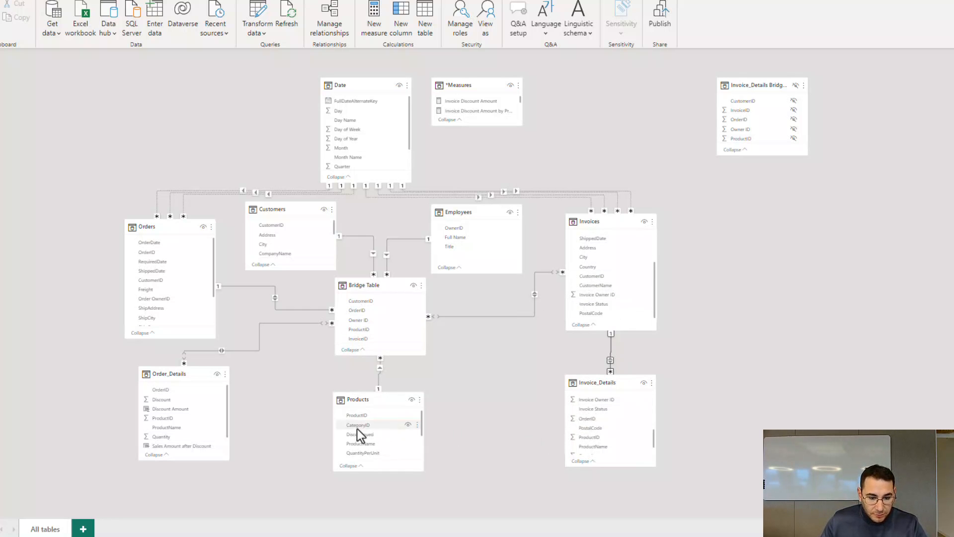
- Relate Products to both Invoice_Details and Order_Details through ProductID
{"action": "left_click", "coordinate": [361, 399]}
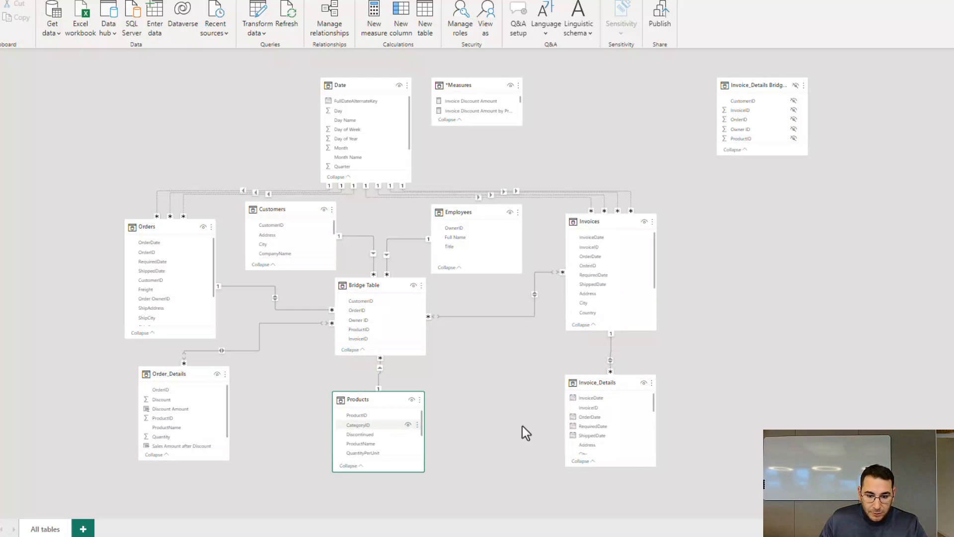
{"action": "left_click", "coordinate": [607, 386]}
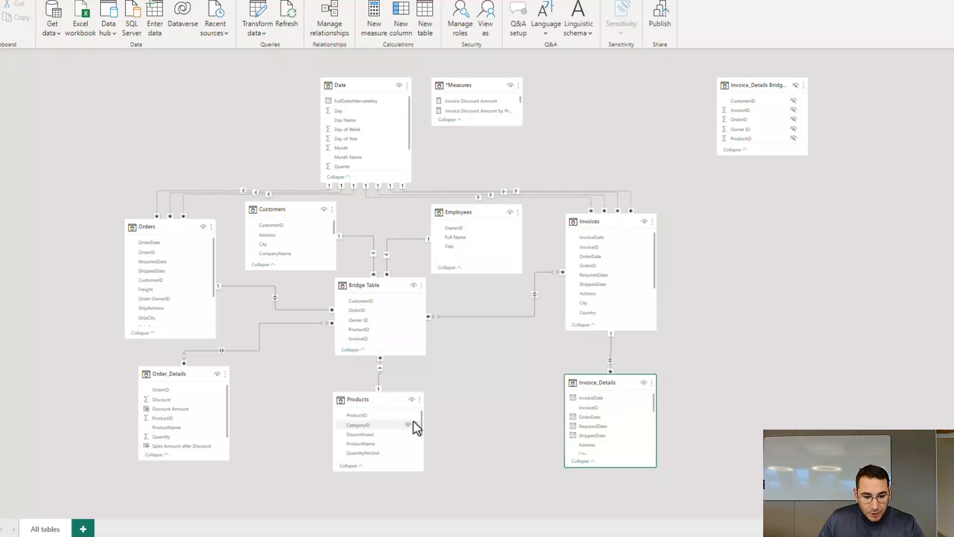
{"action": "left_click", "coordinate": [377, 416]}
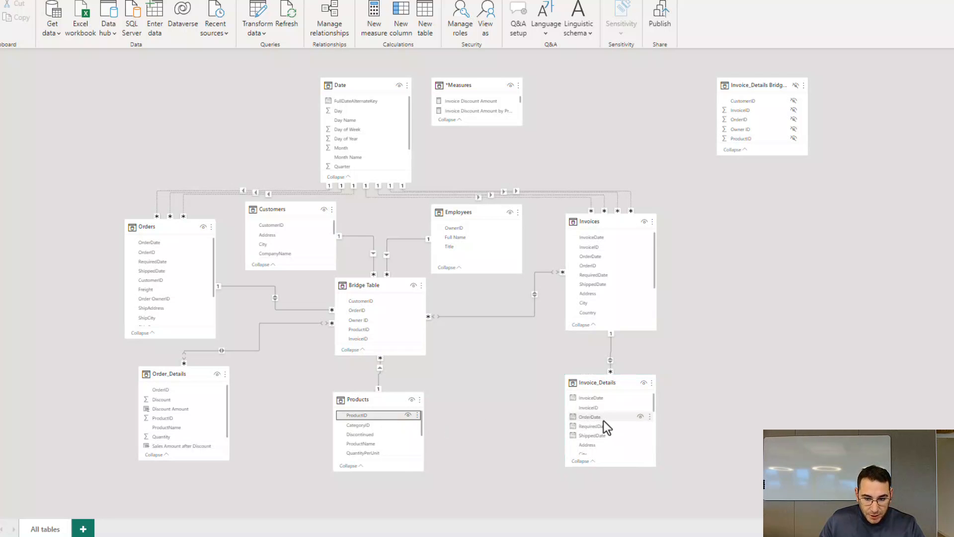
{"action": "scroll", "coordinate": [603, 421], "scroll_direction": "down", "scroll_amount": 5}
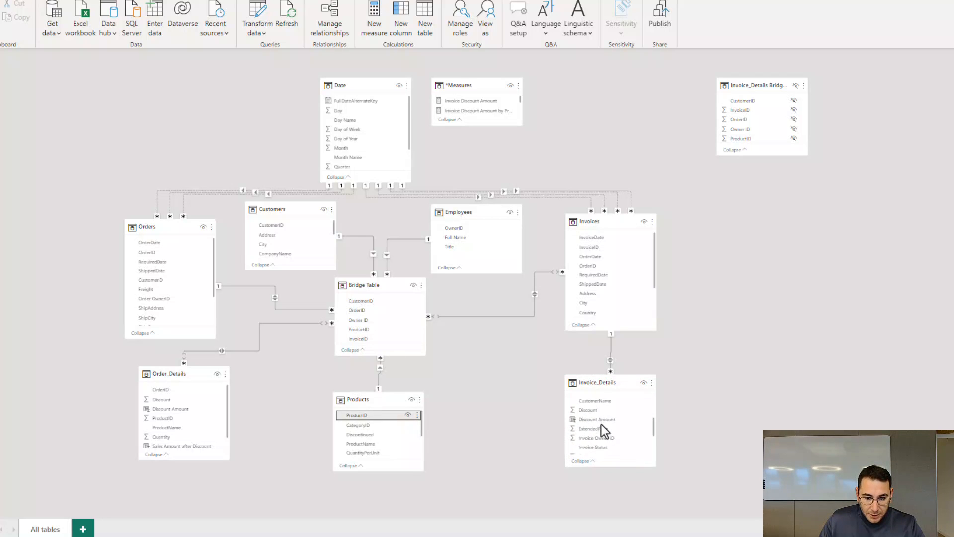
{"action": "scroll", "coordinate": [601, 428], "scroll_direction": "down", "scroll_amount": 1}
{"action": "scroll", "coordinate": [601, 427], "scroll_direction": "down", "scroll_amount": 2}
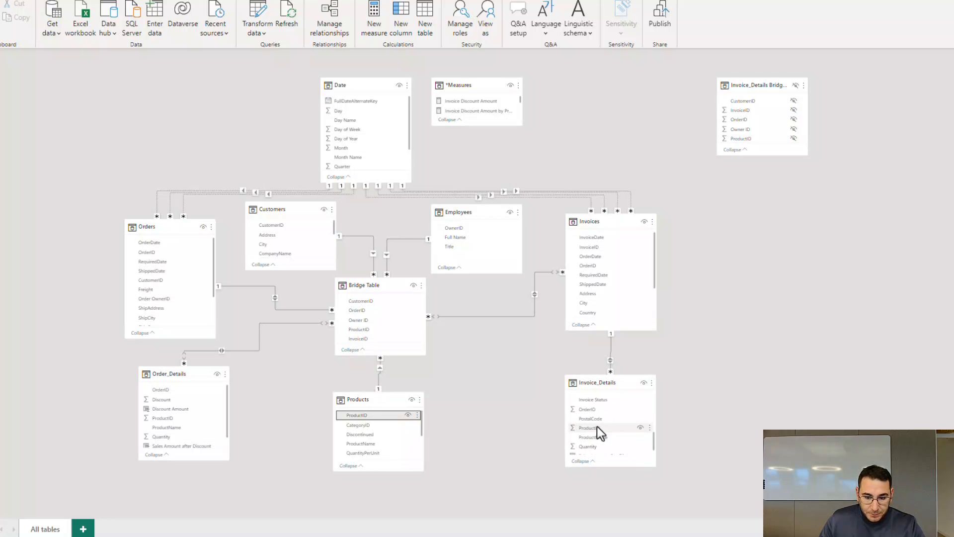
{"action": "left_click_drag", "start_coordinate": [597, 427], "coordinate": [383, 417]}
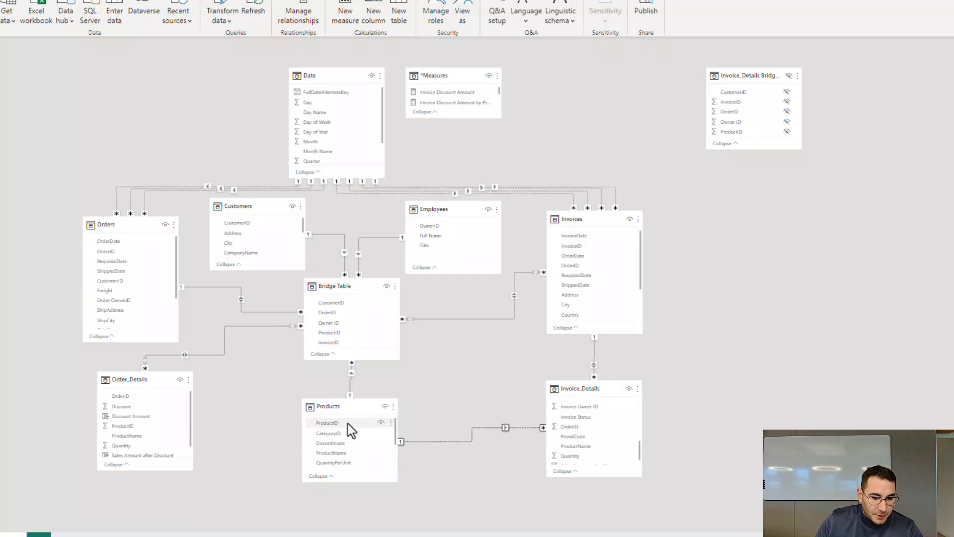
{"action": "left_click_drag", "start_coordinate": [351, 430], "coordinate": [152, 438]}
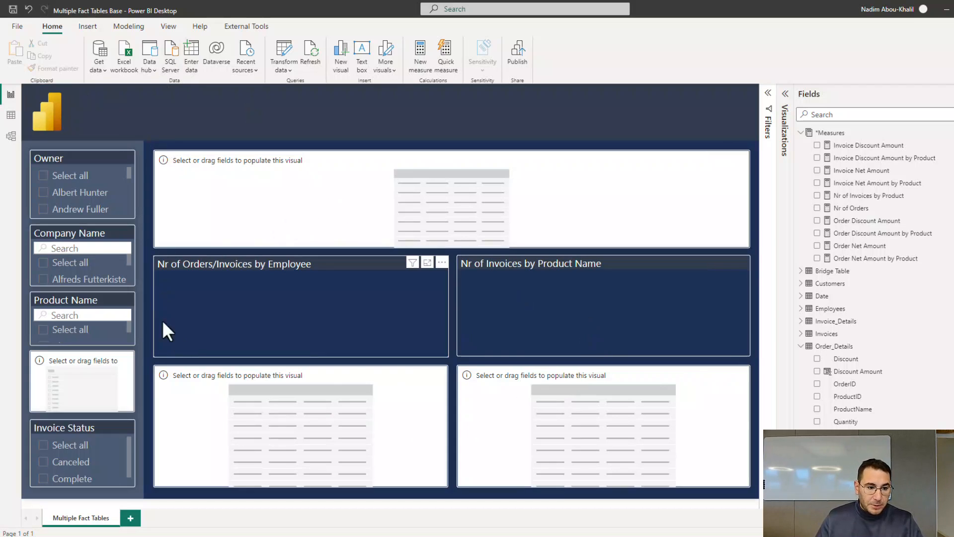
{"action": "left_click", "coordinate": [335, 199]}
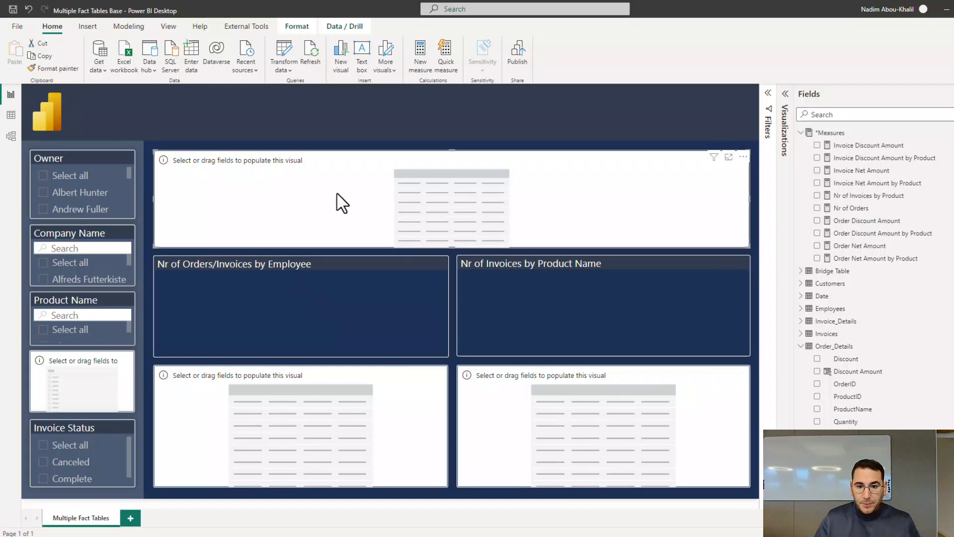
{"action": "left_click", "coordinate": [386, 290]}
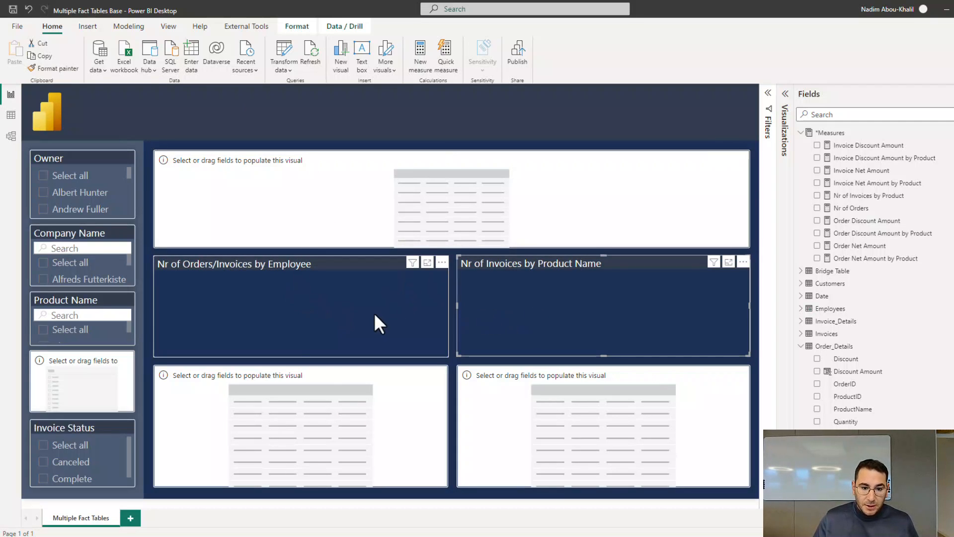
- Review the report's product visuals and the Products relationships to both detail tables in the model diagram
{"action": "left_click", "coordinate": [552, 320]}
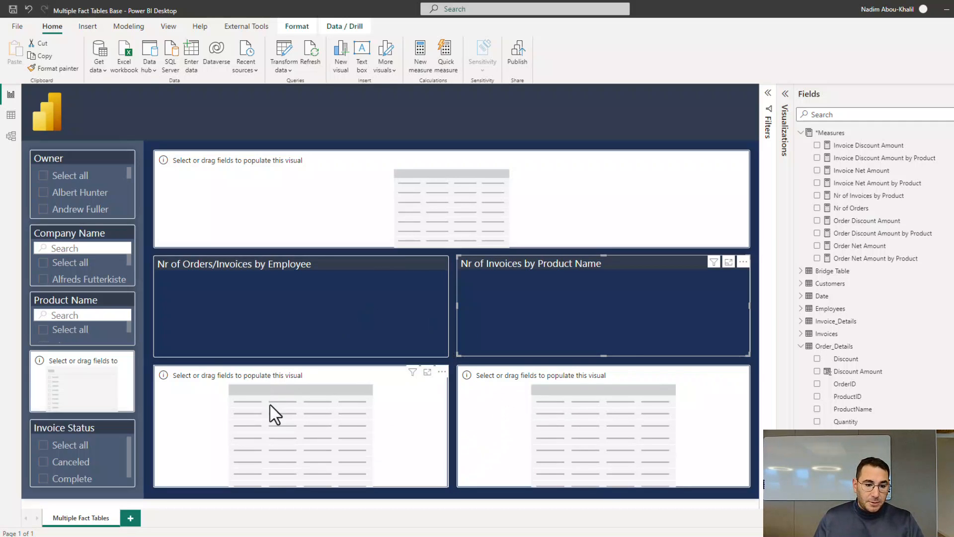
{"action": "left_click", "coordinate": [74, 299]}
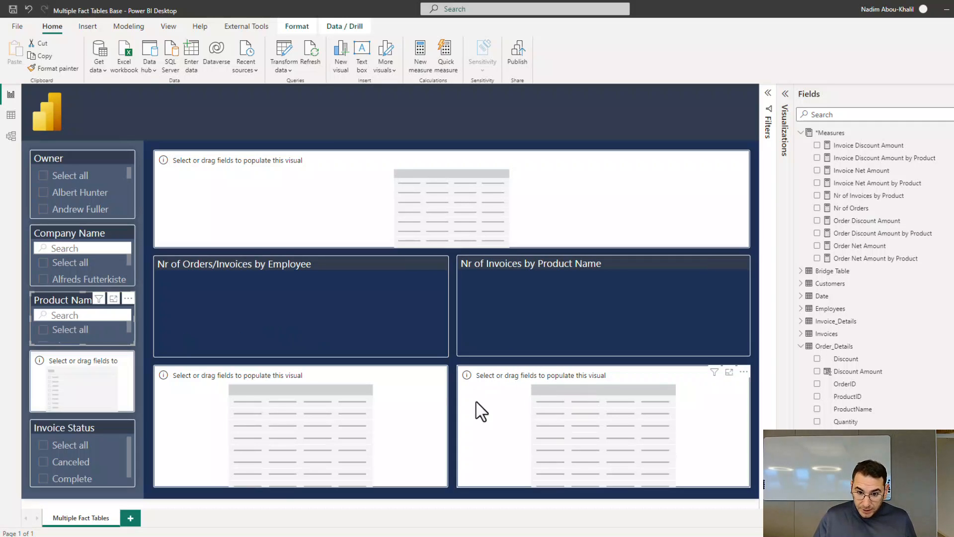
{"action": "left_click", "coordinate": [11, 142]}
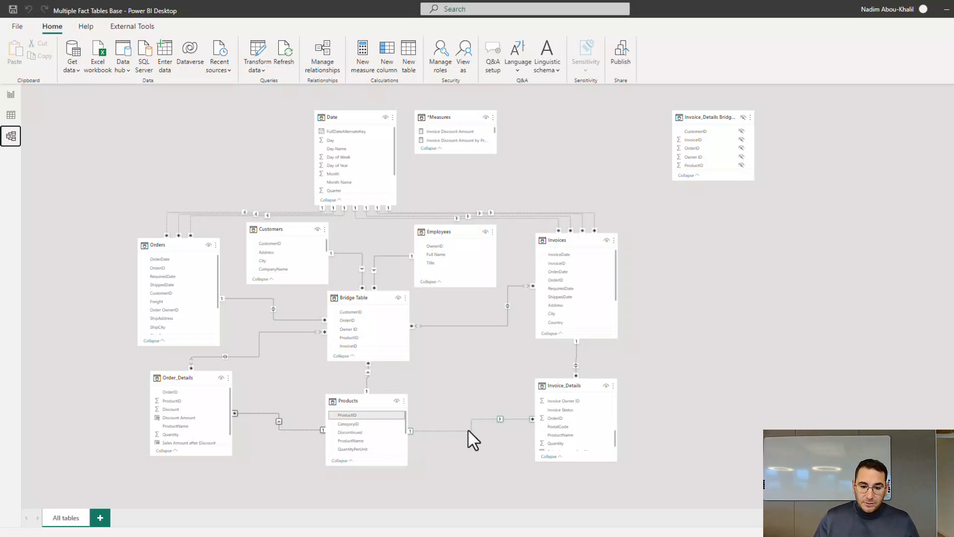
{"action": "left_click", "coordinate": [10, 95]}
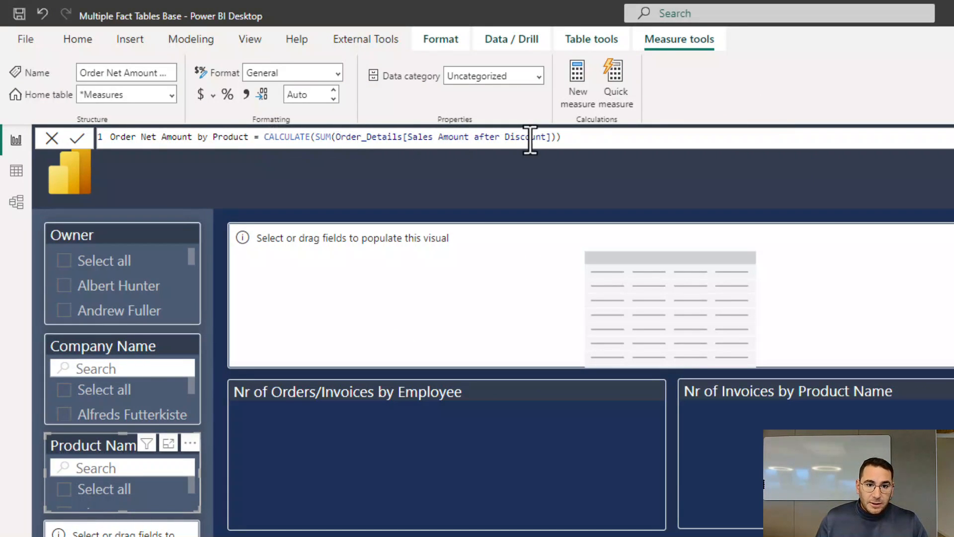
- Add a USERELATIONSHIP filter to the Order Net Amount by Product measure with Products[ProductID] as its first column
{"action": "left_click", "coordinate": [556, 137]}
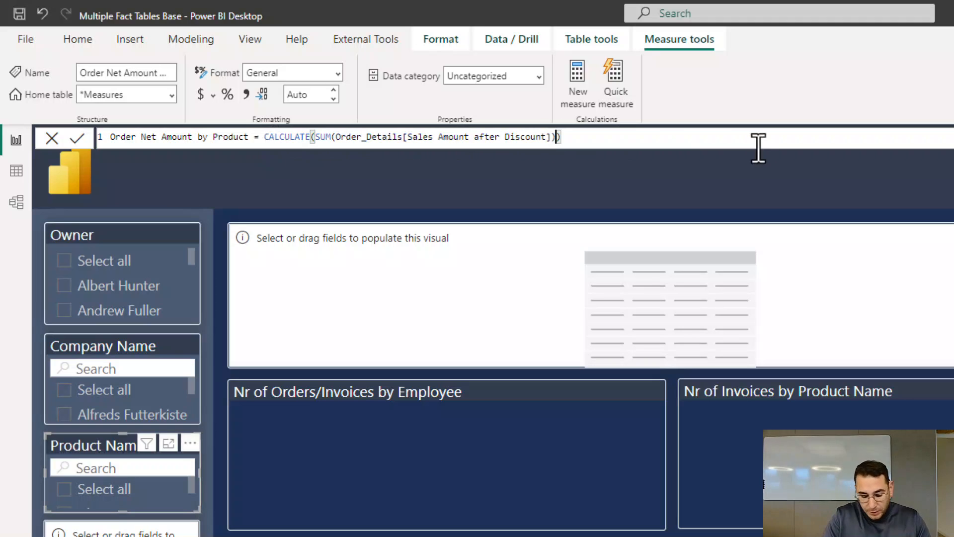
{"action": "type", "text": ","}
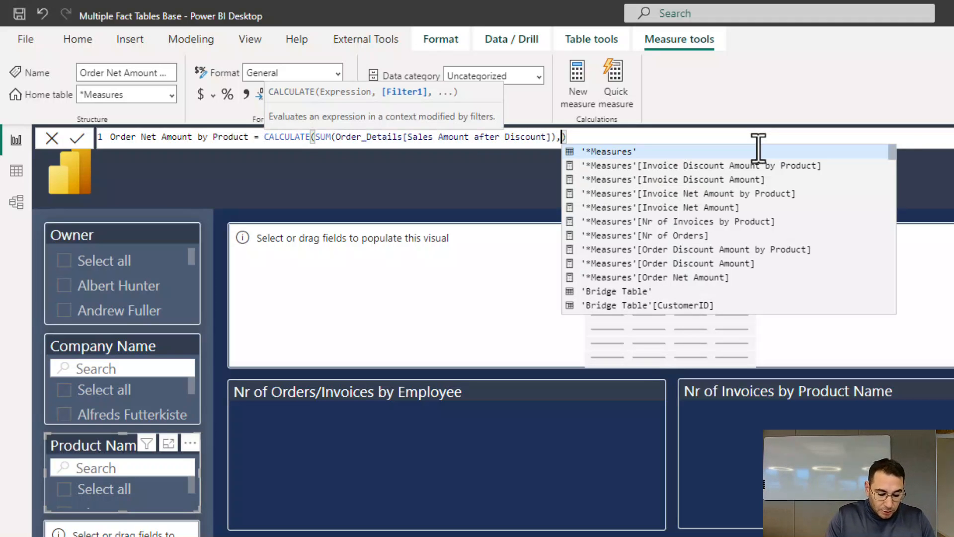
{"action": "type", "text": "USERELATIONSHIP("}
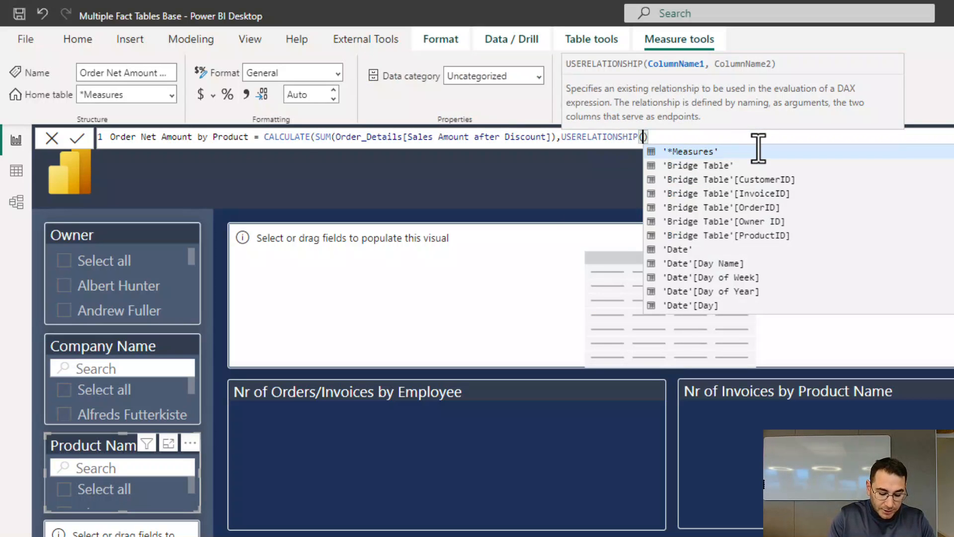
{"action": "type", "text": "productid"}
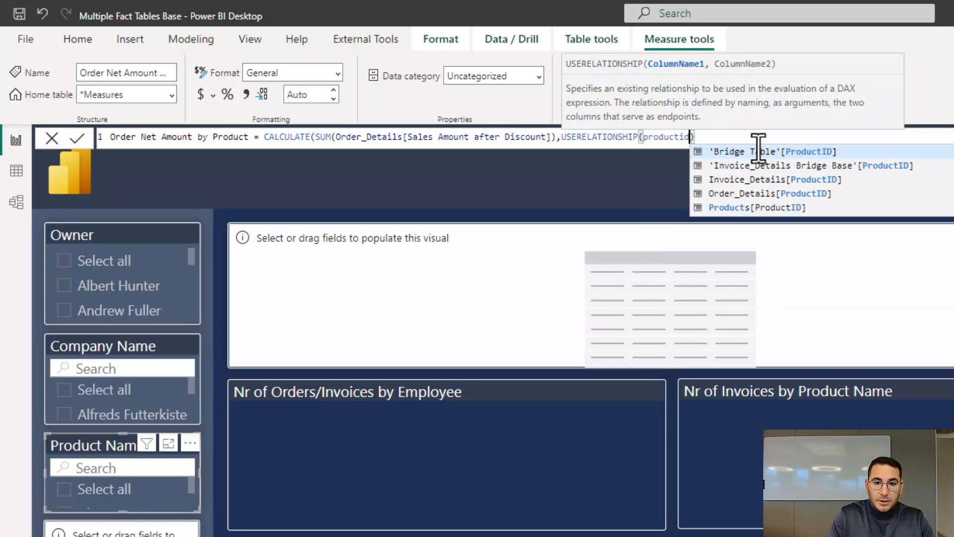
{"action": "key", "text": "Down"}
{"action": "key", "text": "Down"}
{"action": "key", "text": "Down"}
{"action": "key", "text": "Down"}
{"action": "key", "text": "Tab"}
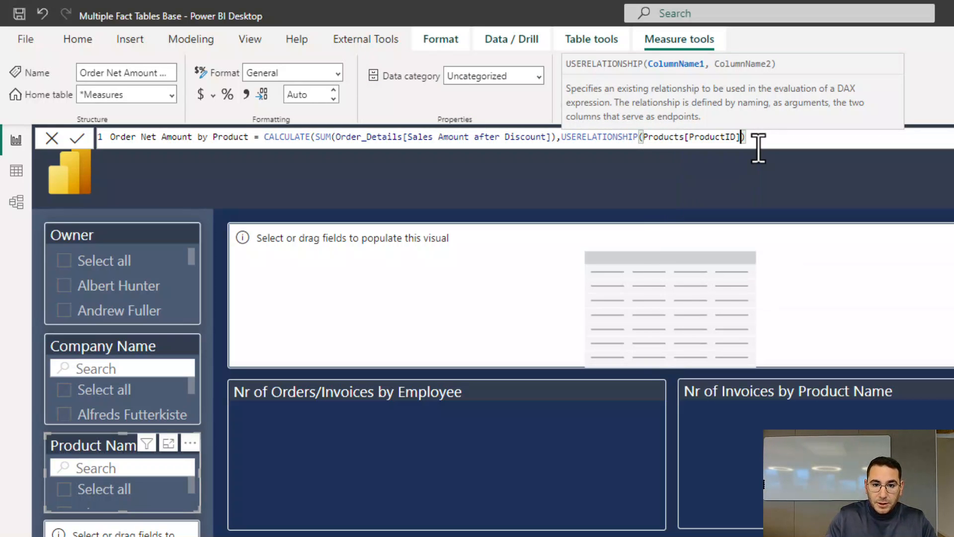
- Set Order_Details[ProductID] as the second column of the USERELATIONSHIP filter, copy the clause and commit the Order Net Amount by Product measure
{"action": "type", "text": ",productid"}
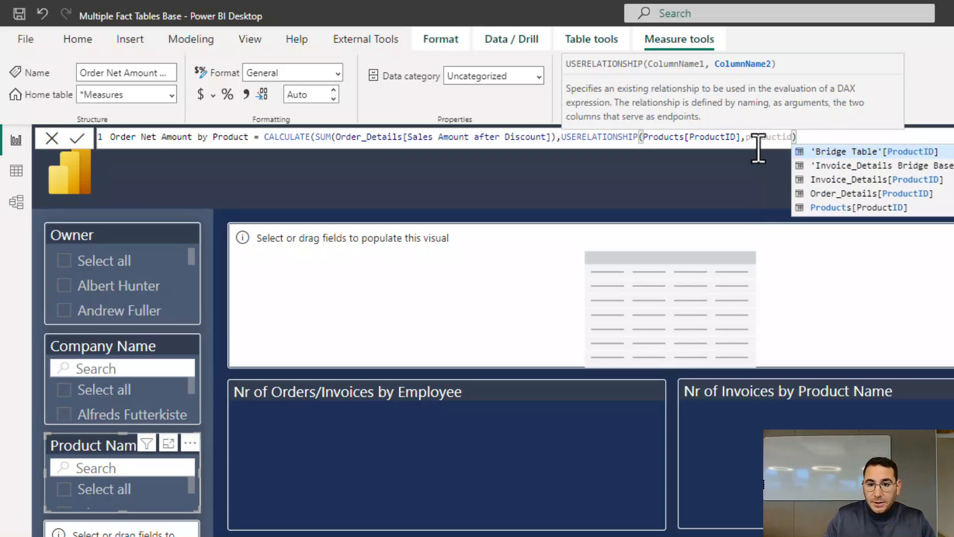
{"action": "key", "text": "Down"}
{"action": "key", "text": "Down"}
{"action": "key", "text": "Down"}
{"action": "key", "text": "Tab"}
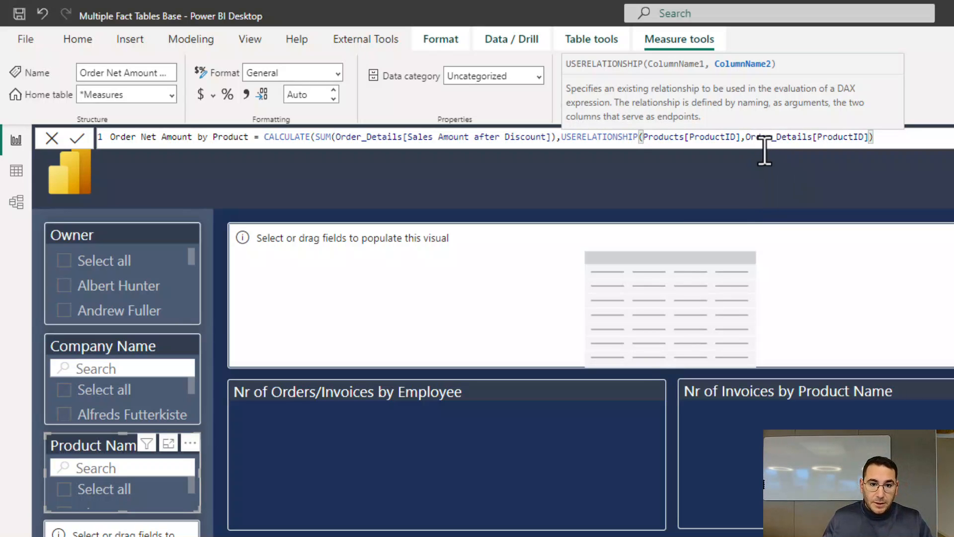
{"action": "left_click_drag", "start_coordinate": [886, 137], "coordinate": [556, 141]}
{"action": "key", "text": "ctrl+c"}
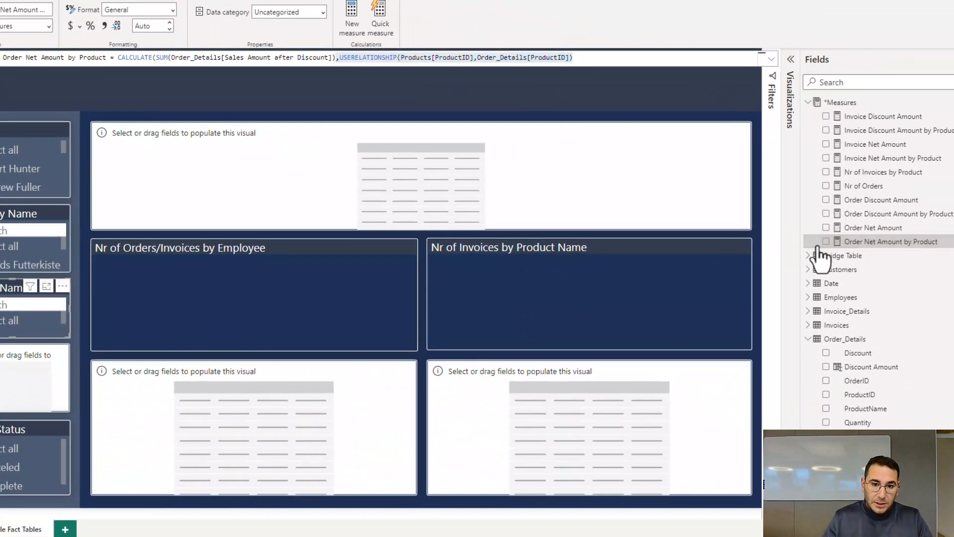
{"action": "key", "text": "Return"}
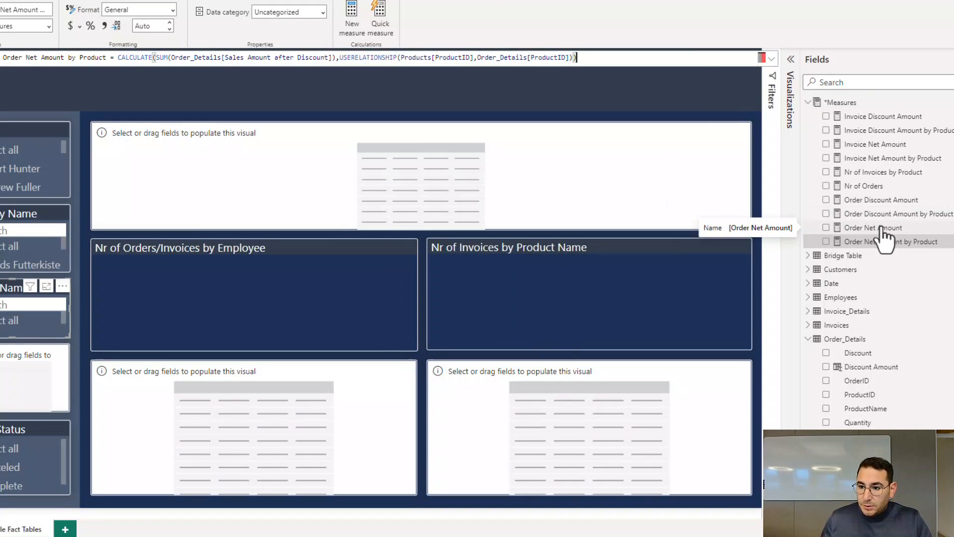
- Add the copied filter USERELATIONSHIP(Products[ProductID],Order_Details[ProductID]) to the Order Discount Amount by Product measure and commit it
{"action": "left_click", "coordinate": [885, 214]}
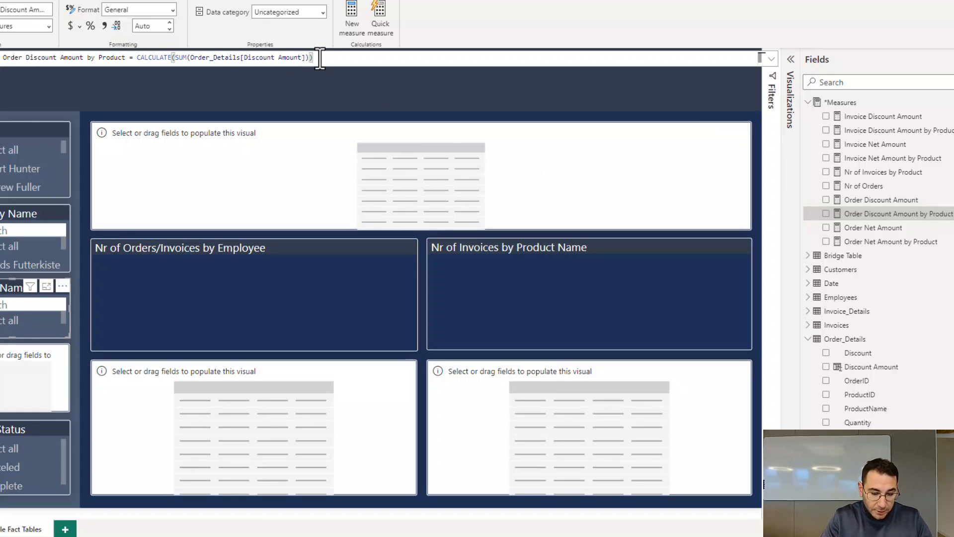
{"action": "key", "text": "ctrl+v"}
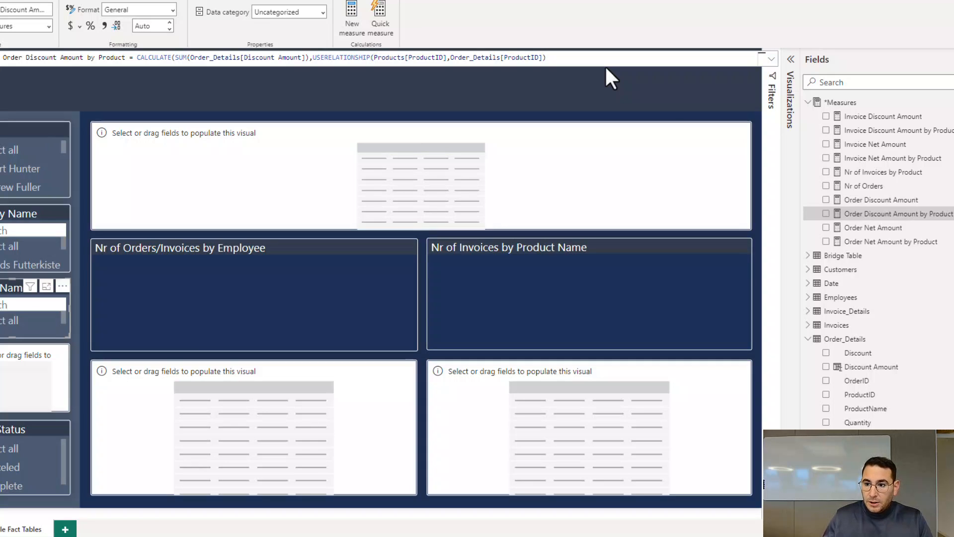
{"action": "key", "text": "Return"}
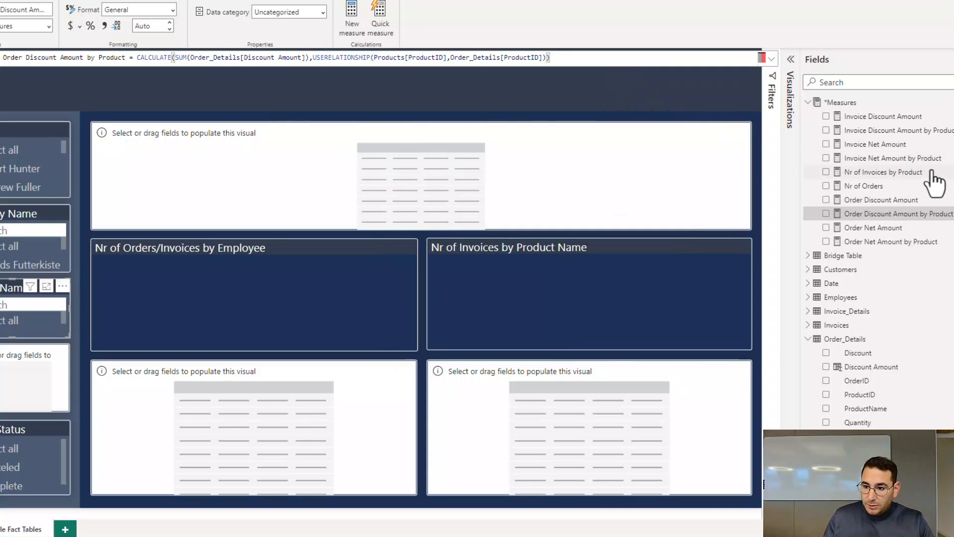
- Add a USERELATIONSHIP filter to the Invoice Net Amount by Product measure with Products[ProductID] as its first column
{"action": "left_click", "coordinate": [884, 158]}
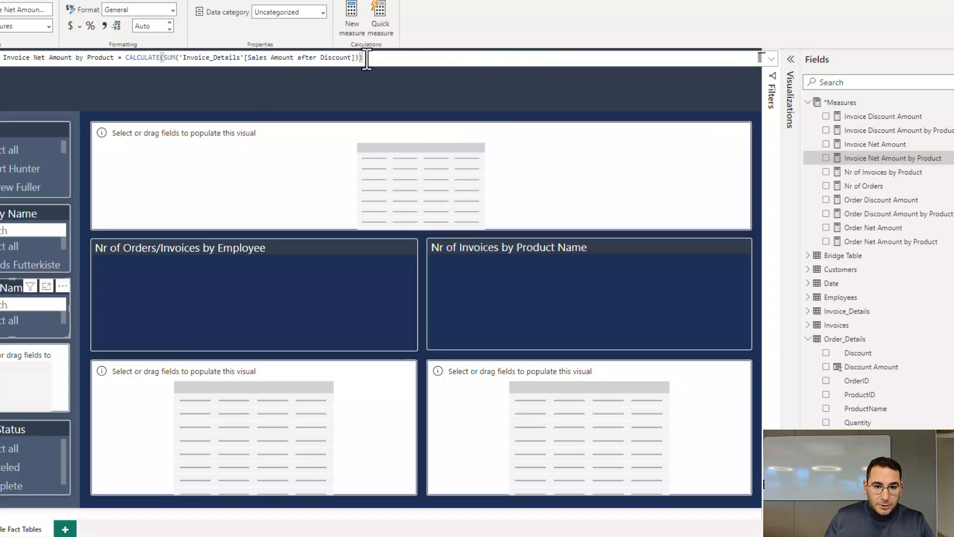
{"action": "type", "text": ",USERELATIONSHIP("}
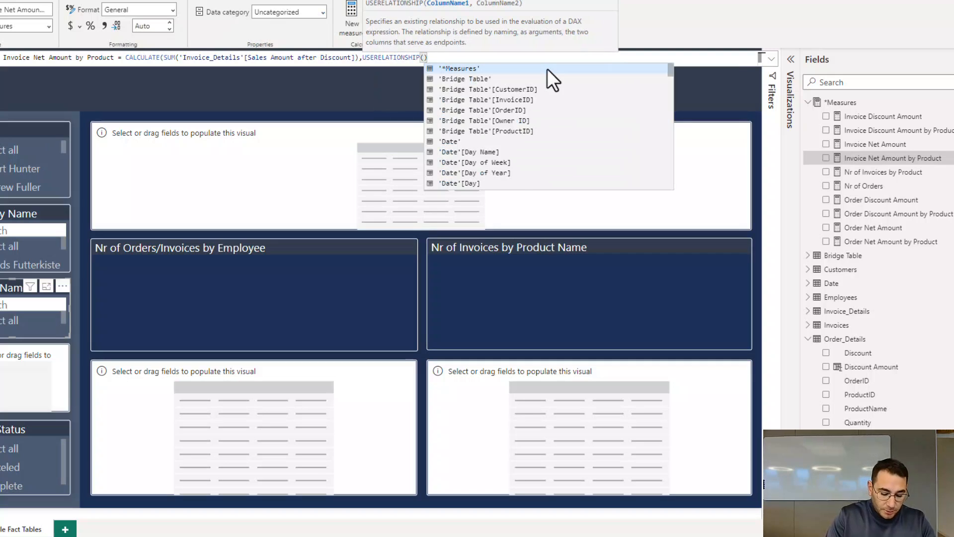
{"action": "type", "text": "productid"}
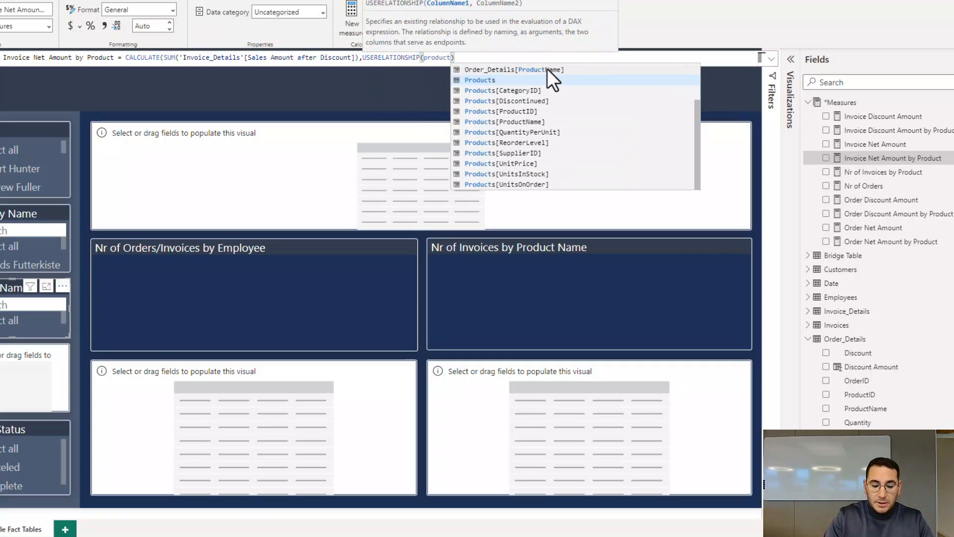
{"action": "key", "text": "Down"}
{"action": "key", "text": "Tab"}
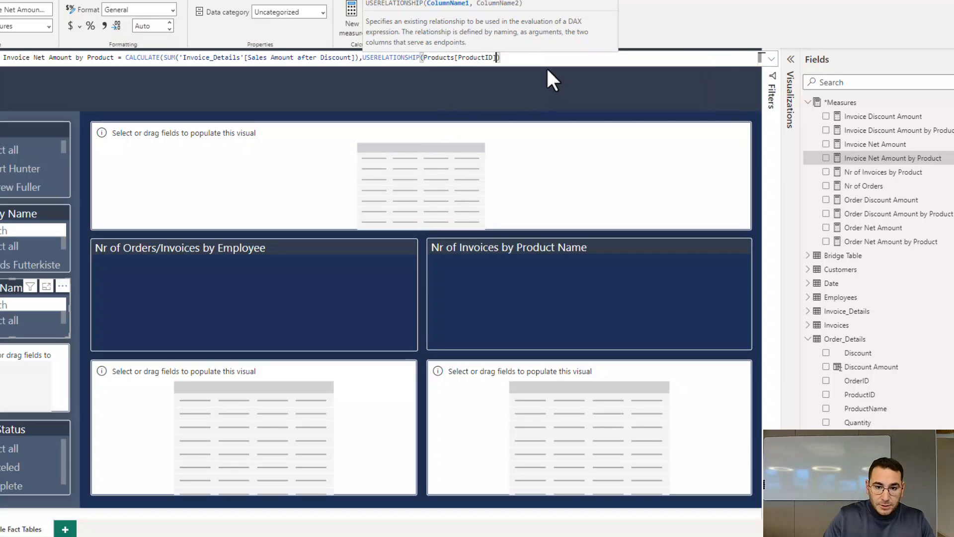
- Set Invoice_Details[ProductID] as the second column of the USERELATIONSHIP filter, copy the clause and commit the Invoice Net Amount by Product measure
{"action": "type", "text": ","}
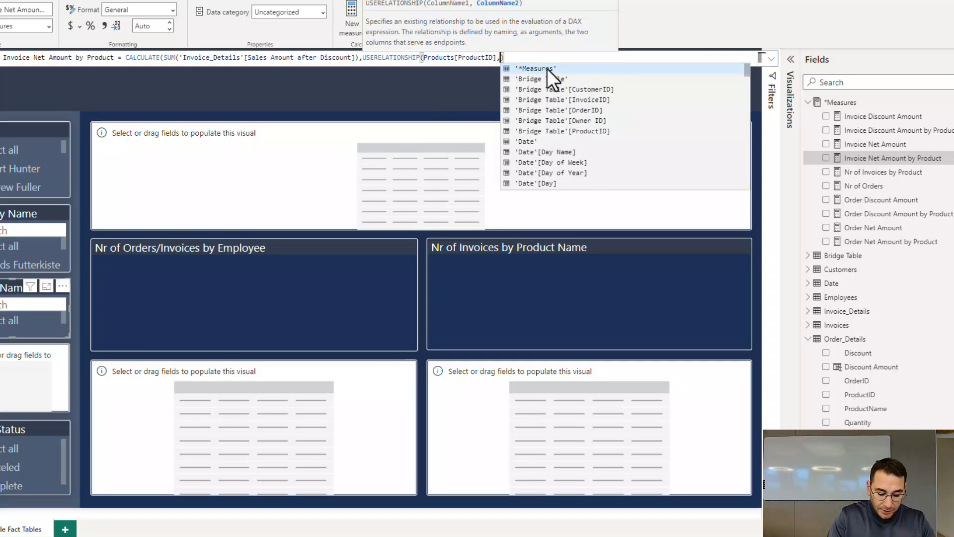
{"action": "type", "text": "produc"}
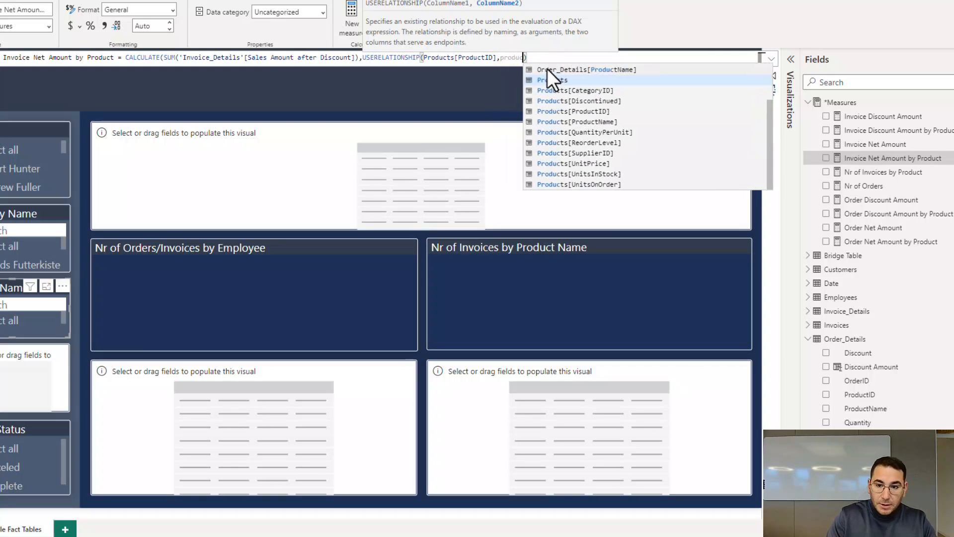
{"action": "type", "text": "tid"}
{"action": "key", "text": "Down"}
{"action": "key", "text": "Down"}
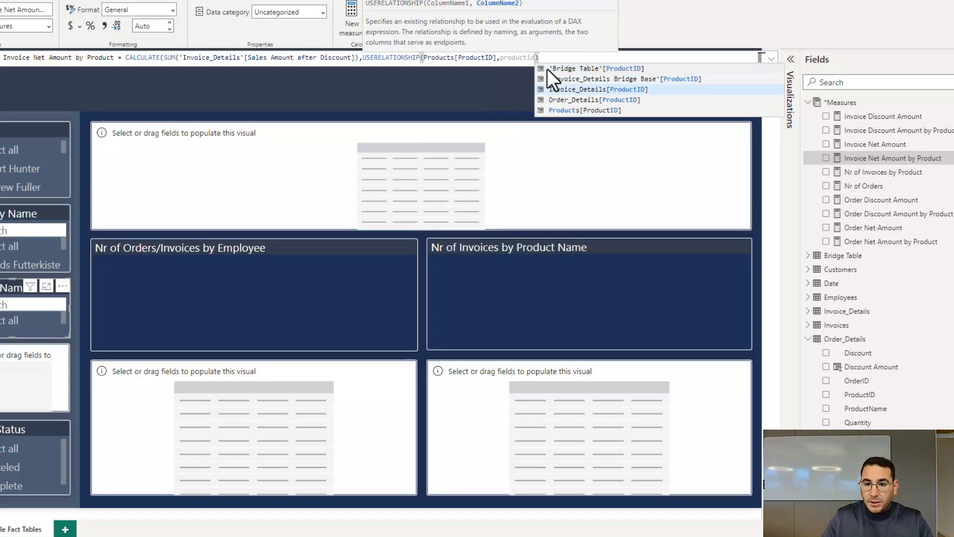
{"action": "key", "text": "Tab"}
{"action": "left_click_drag", "start_coordinate": [611, 57], "coordinate": [363, 57]}
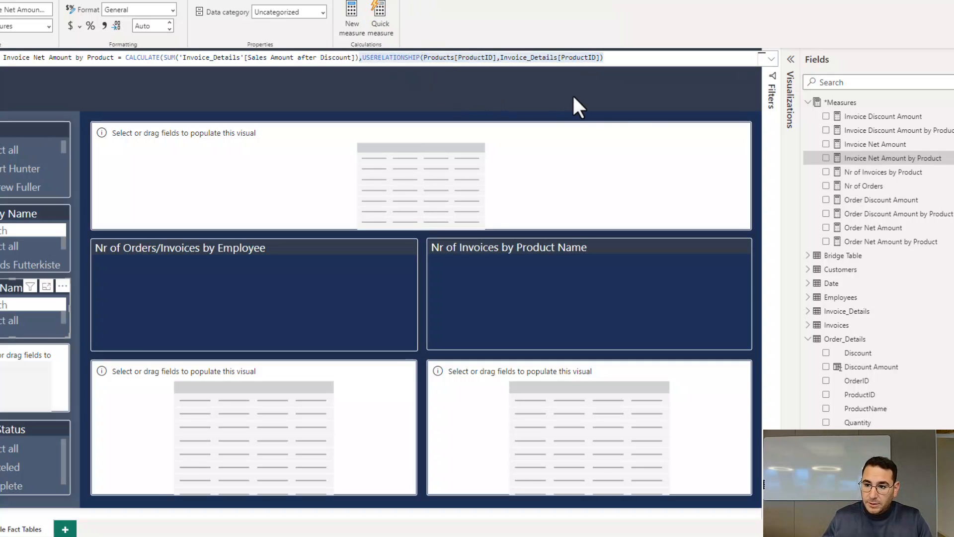
{"action": "key", "text": "Return"}
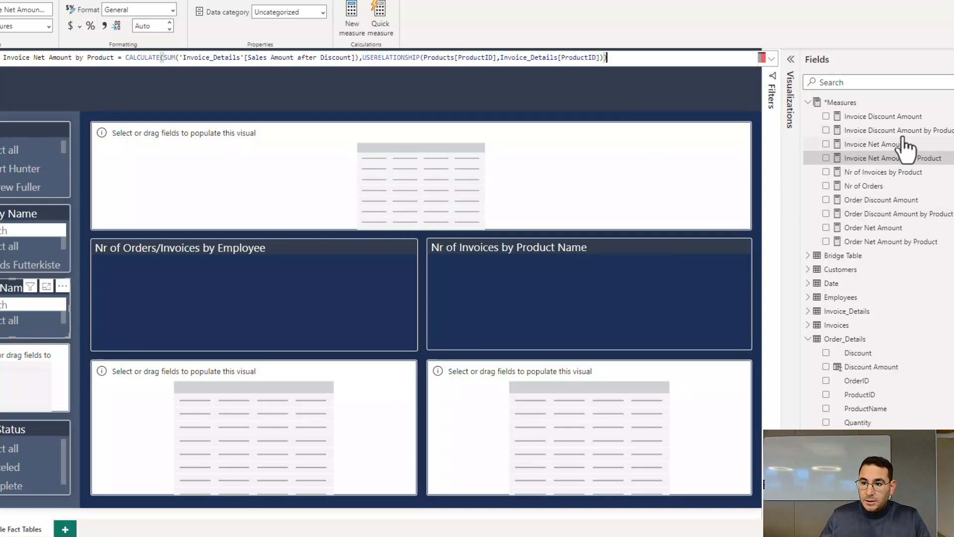
- Add the filter USERELATIONSHIP(Products[ProductID],Invoice_Details[ProductID]) to the Invoice Discount Amount by Product measure and commit it
{"action": "left_click", "coordinate": [899, 130]}
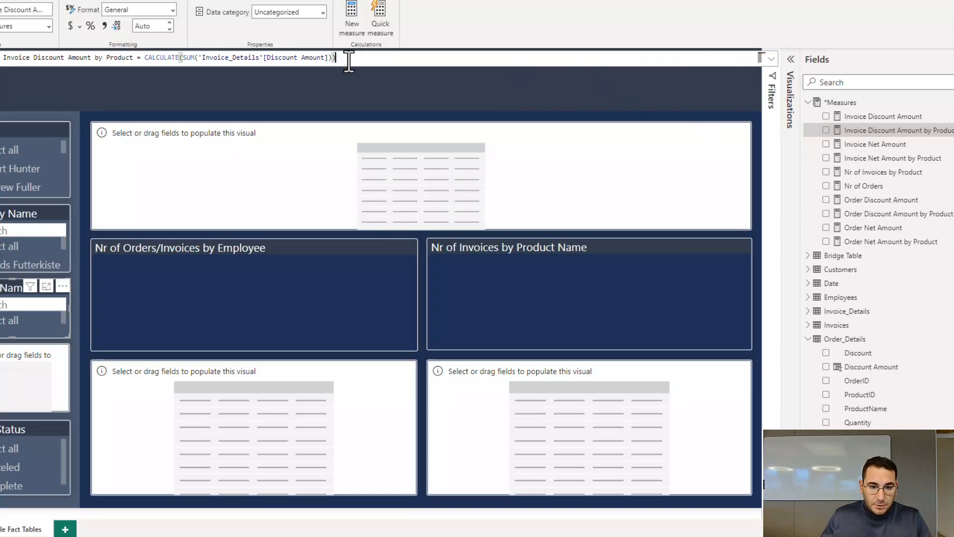
{"action": "type", "text": ",USERELATIONSHIP(Products[ProductID],Invoice_Details[ProductID])"}
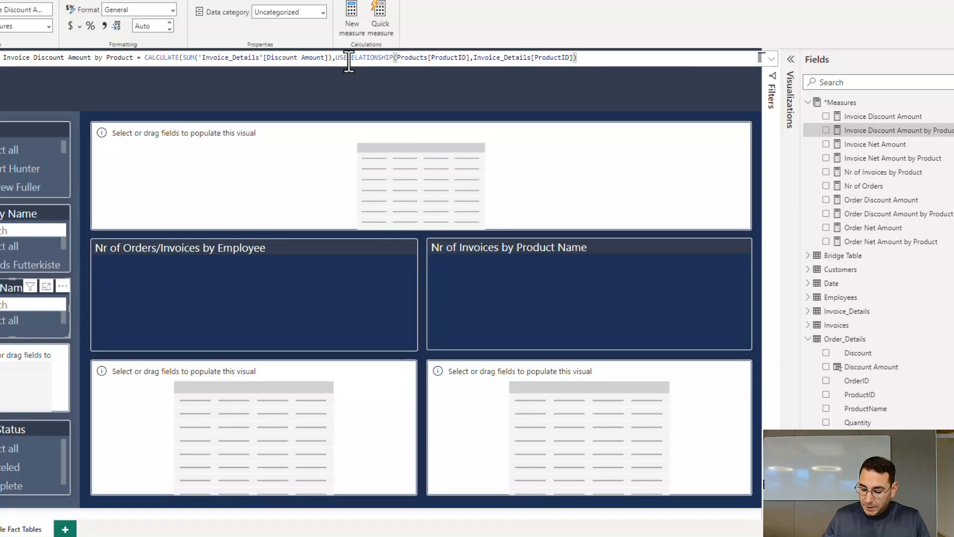
{"action": "key", "text": "Return"}
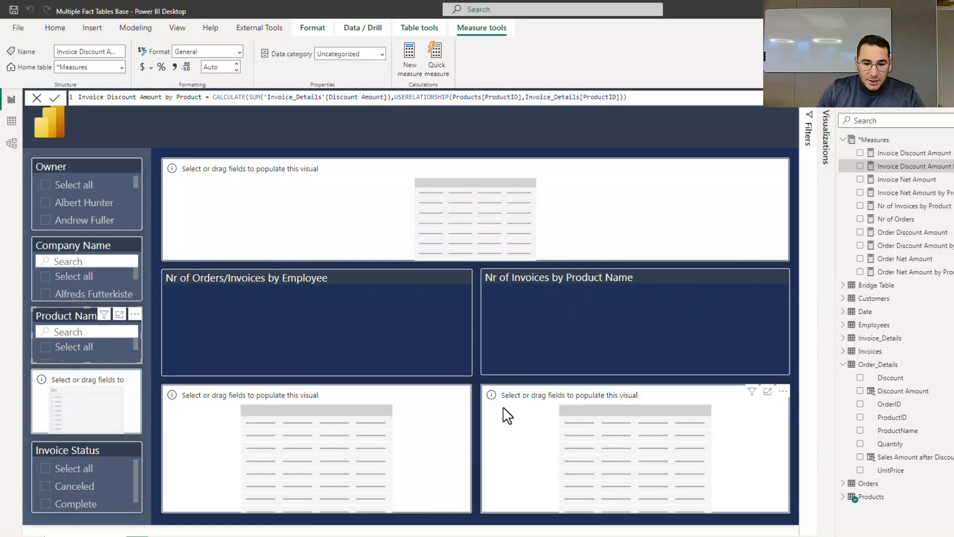
- Add OrderID and Order OwnerID from the Orders table to the empty wide table visual above the employee and product charts
{"action": "left_click", "coordinate": [527, 211]}
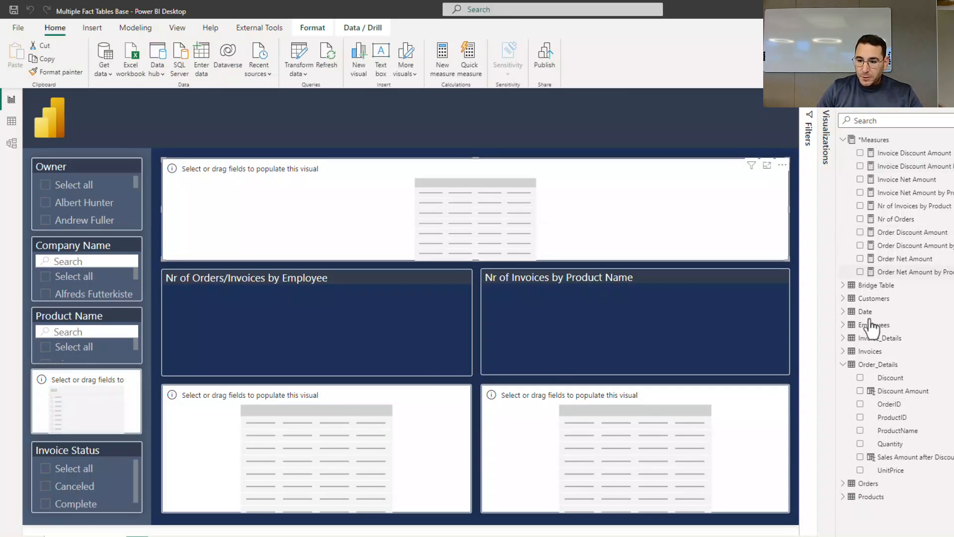
{"action": "left_click", "coordinate": [842, 366]}
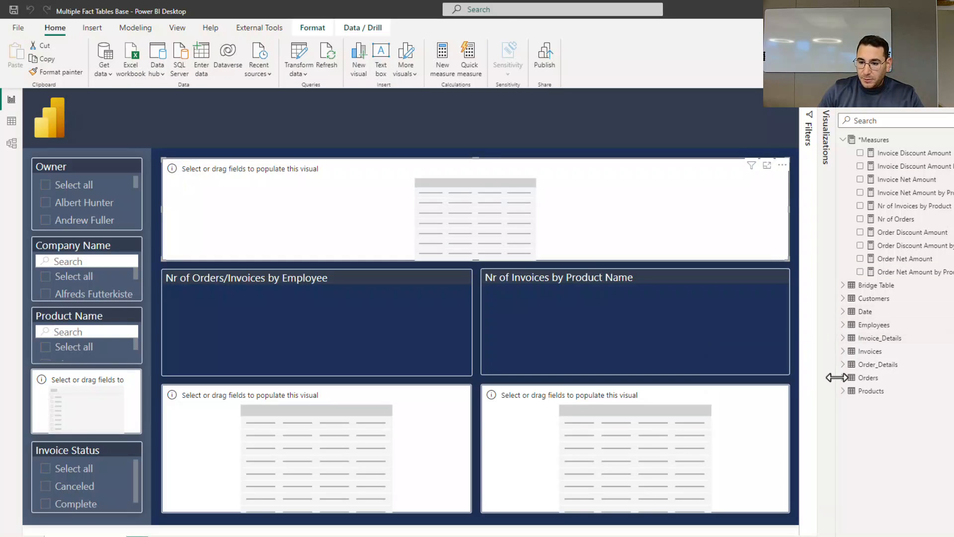
{"action": "left_click", "coordinate": [843, 378]}
{"action": "scroll", "coordinate": [894, 408], "scroll_direction": "down", "scroll_amount": 1}
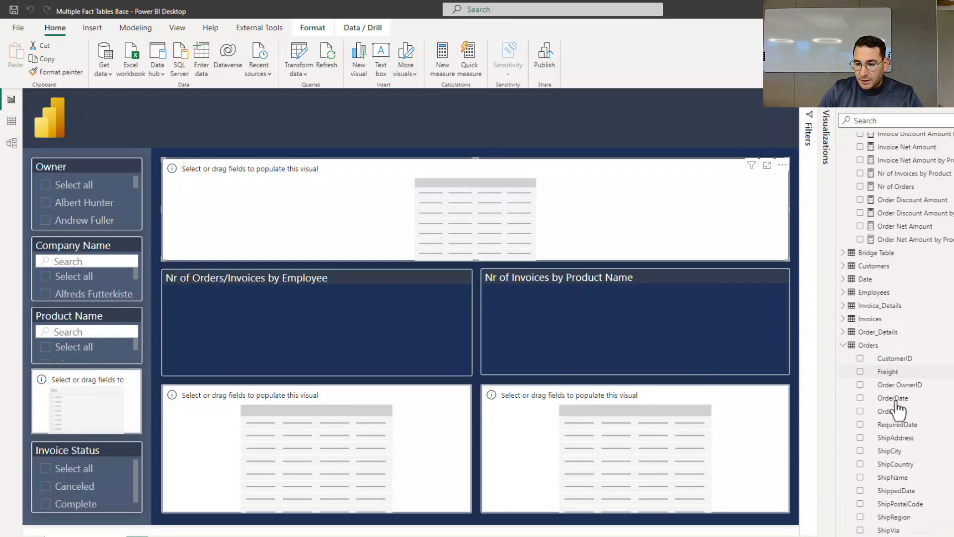
{"action": "left_click", "coordinate": [860, 412]}
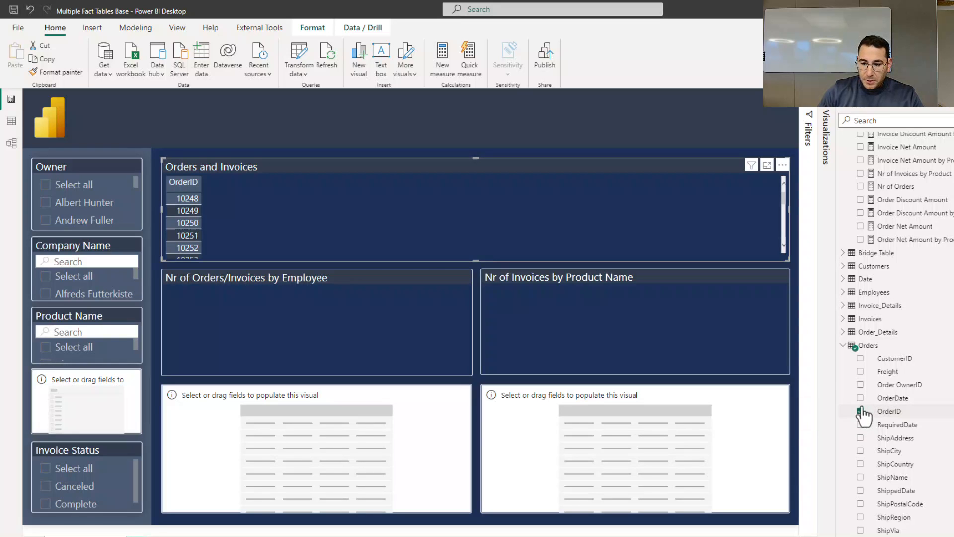
{"action": "left_click", "coordinate": [902, 386]}
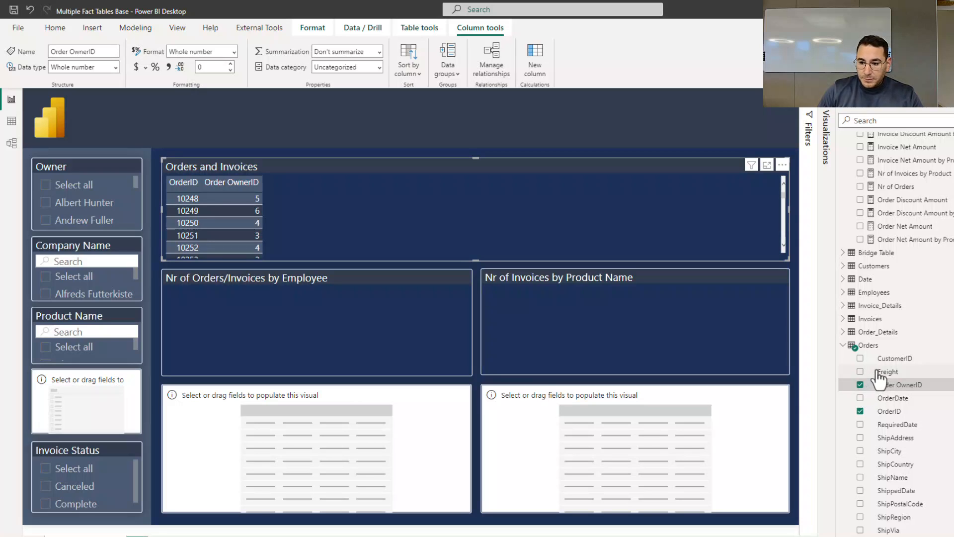
- Add InvoiceID, Invoice Status and Invoice Owner ID from the Invoices table to the Orders and Invoices table visual
{"action": "left_click", "coordinate": [843, 345]}
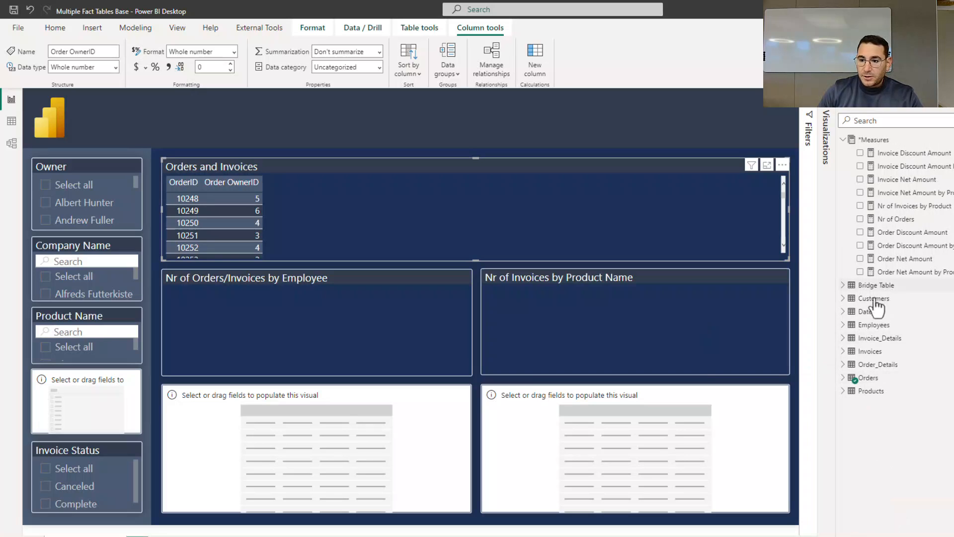
{"action": "left_click", "coordinate": [843, 352]}
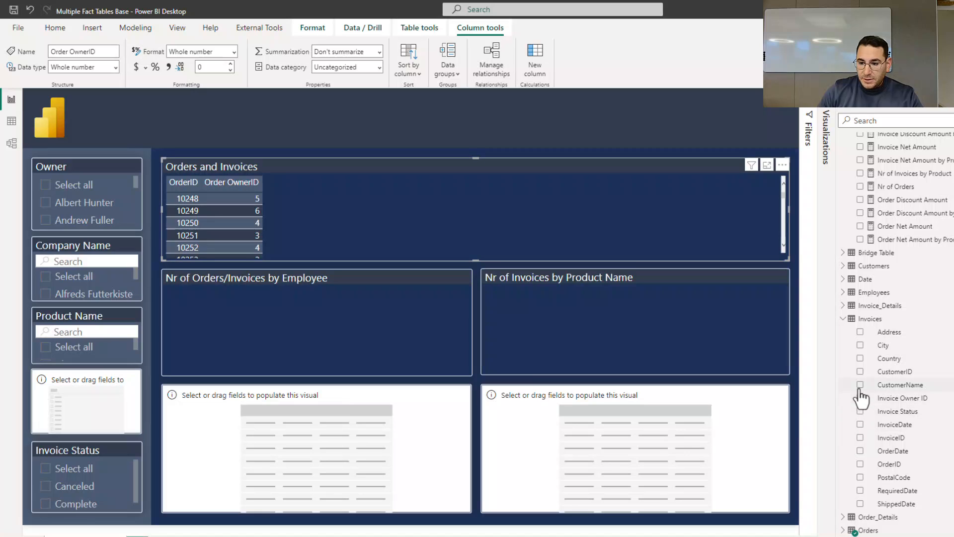
{"action": "left_click", "coordinate": [860, 437]}
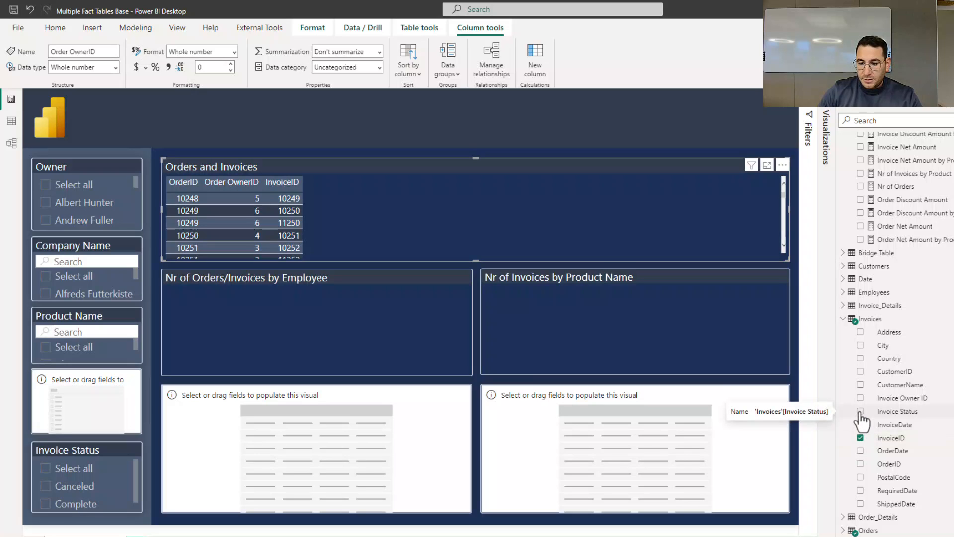
{"action": "left_click", "coordinate": [860, 412]}
{"action": "left_click", "coordinate": [860, 398]}
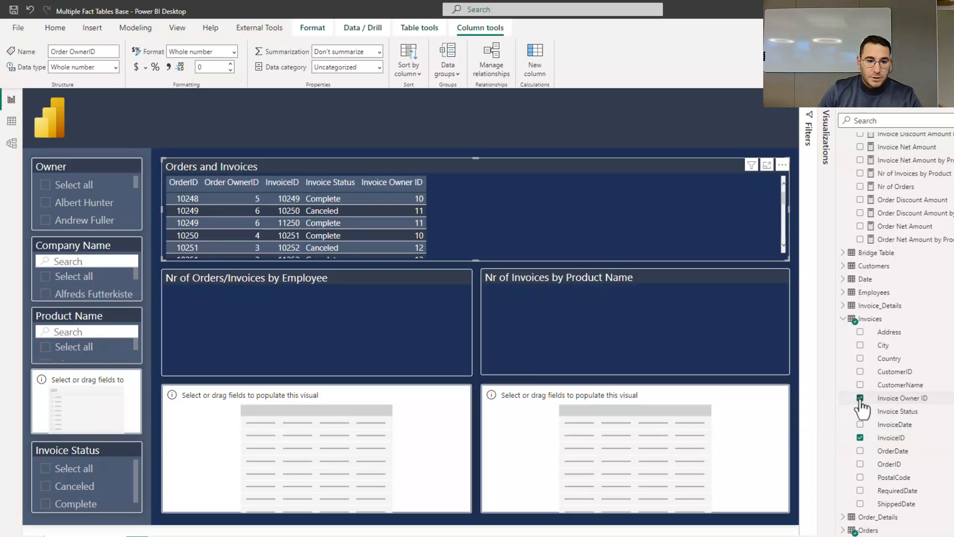
{"action": "left_click", "coordinate": [843, 319]}
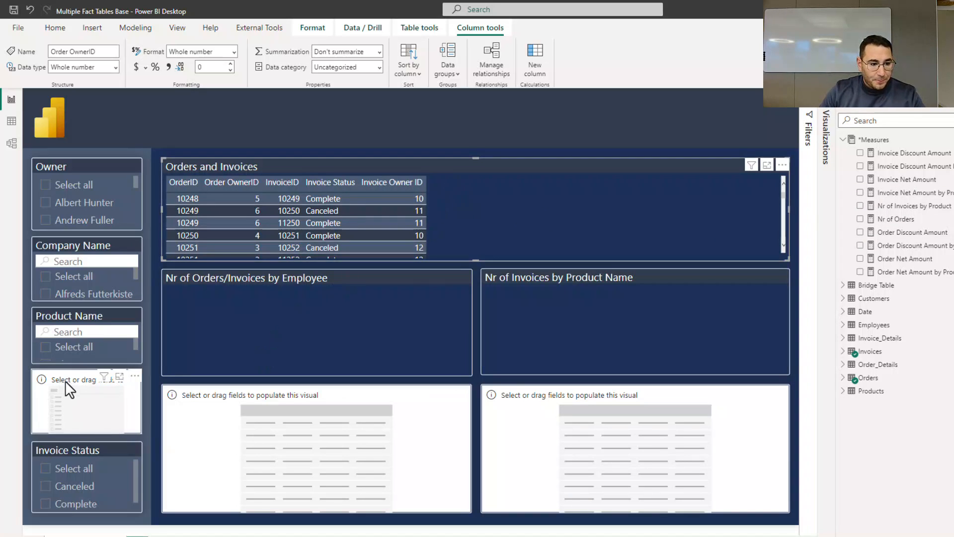
- Add the Order Net Amount by Product and Invoice Net Amount by Product measures to the Orders and Invoices table visual
{"action": "left_click", "coordinate": [79, 314]}
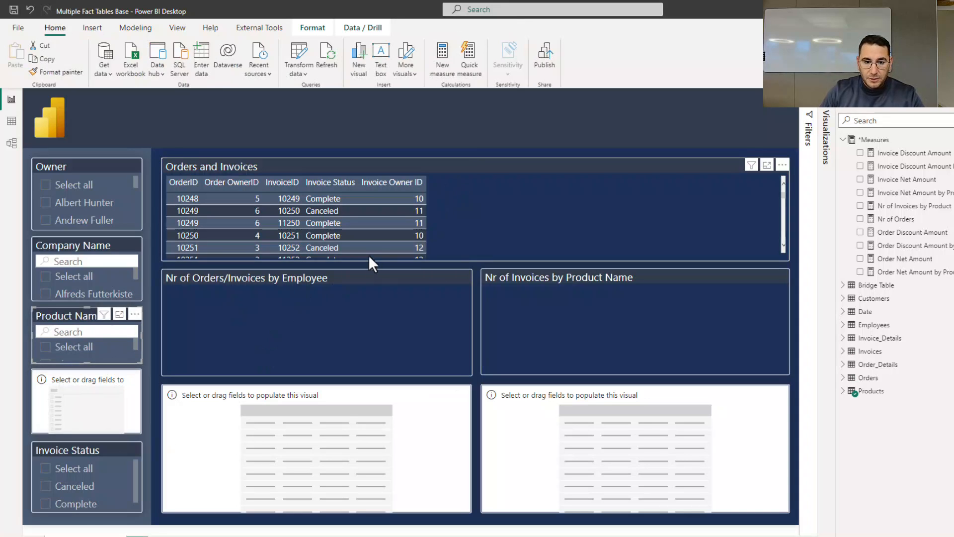
{"action": "left_click", "coordinate": [544, 185]}
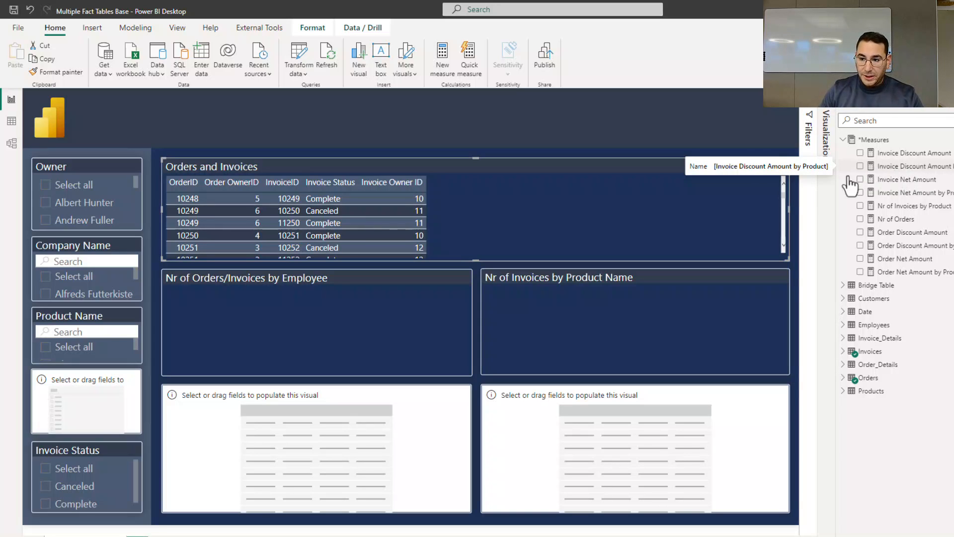
{"action": "left_click", "coordinate": [901, 259]}
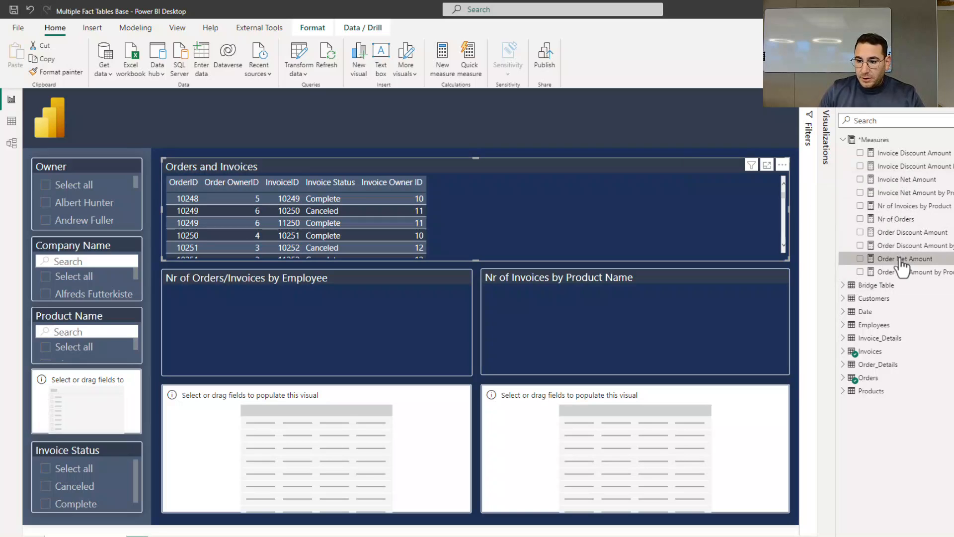
{"action": "left_click", "coordinate": [865, 272]}
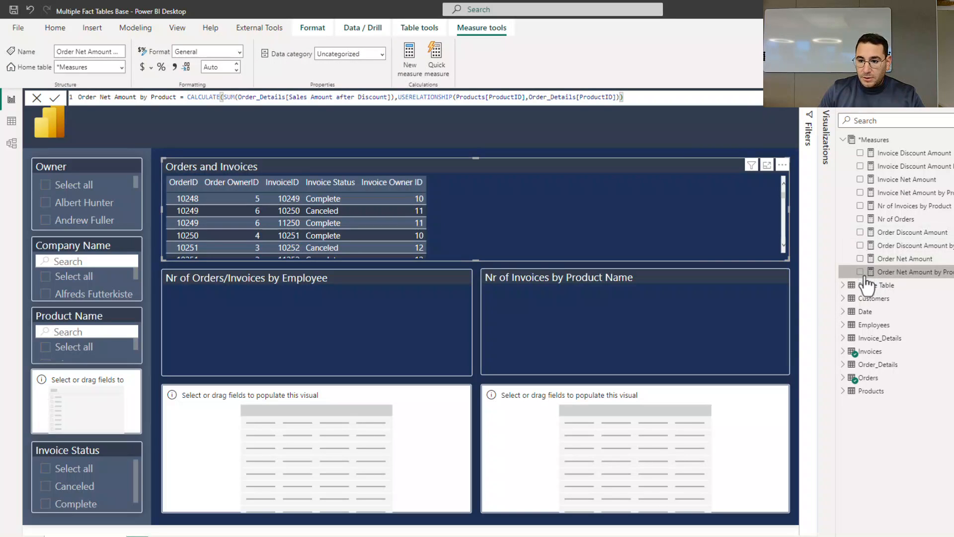
{"action": "left_click", "coordinate": [860, 272]}
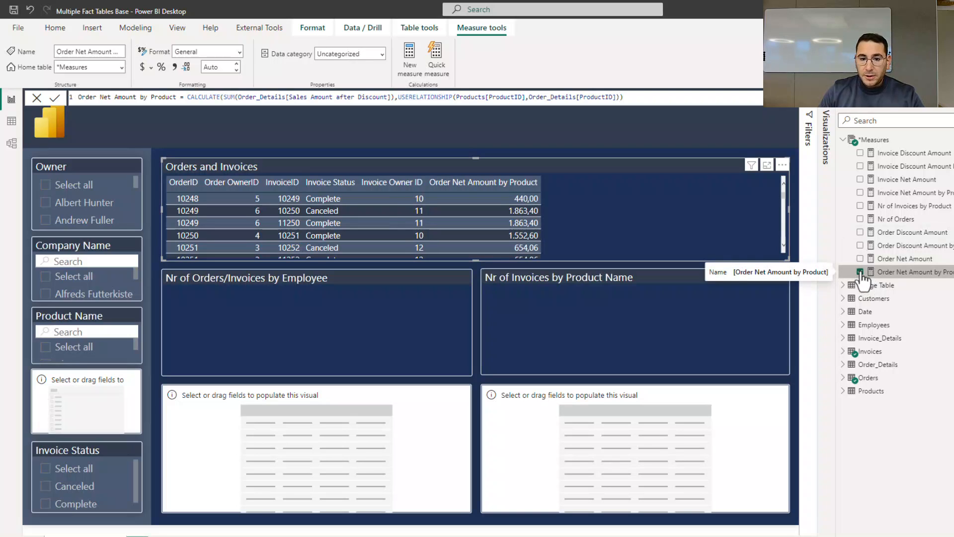
{"action": "left_click", "coordinate": [864, 193]}
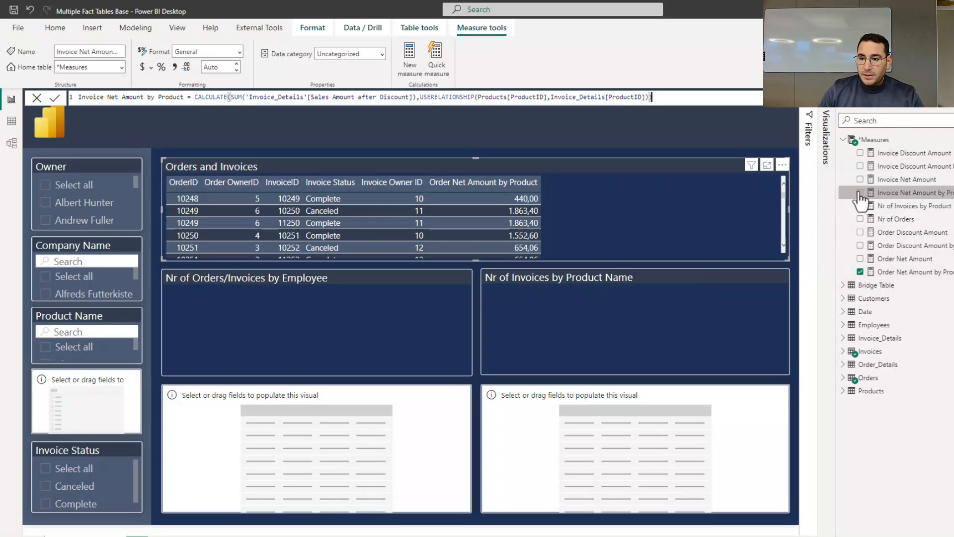
{"action": "left_click", "coordinate": [859, 193]}
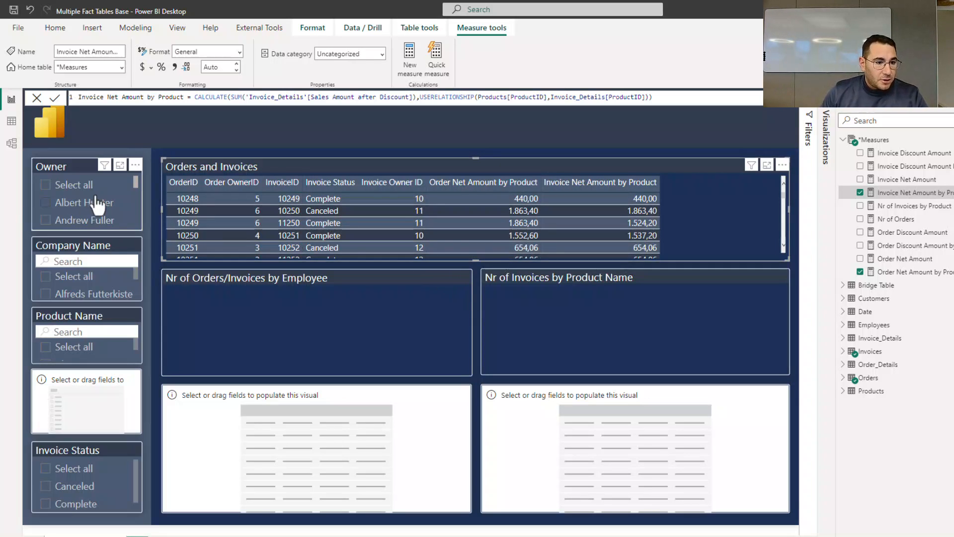
- Filter the report by a single owner, examine the owner IDs in the Orders and Invoices rows, and clear the filter
{"action": "scroll", "coordinate": [87, 199], "scroll_direction": "down", "scroll_amount": 5}
{"action": "scroll", "coordinate": [87, 198], "scroll_direction": "down", "scroll_amount": 1}
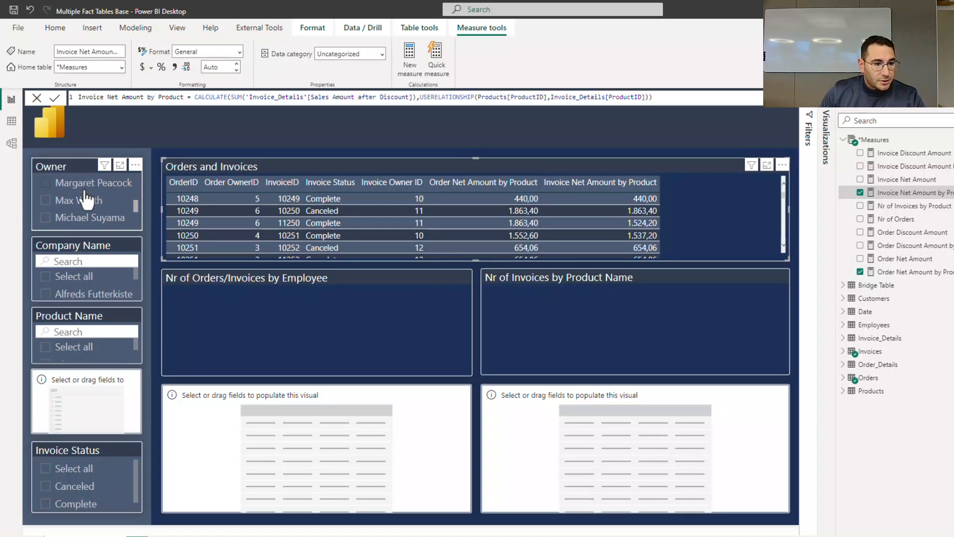
{"action": "left_click", "coordinate": [78, 201]}
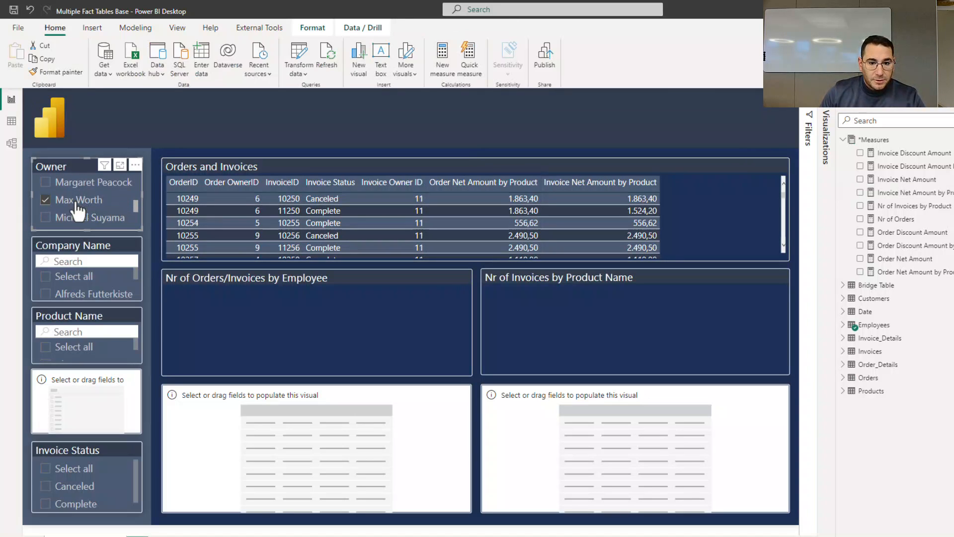
{"action": "scroll", "coordinate": [413, 216], "scroll_direction": "down", "scroll_amount": 15}
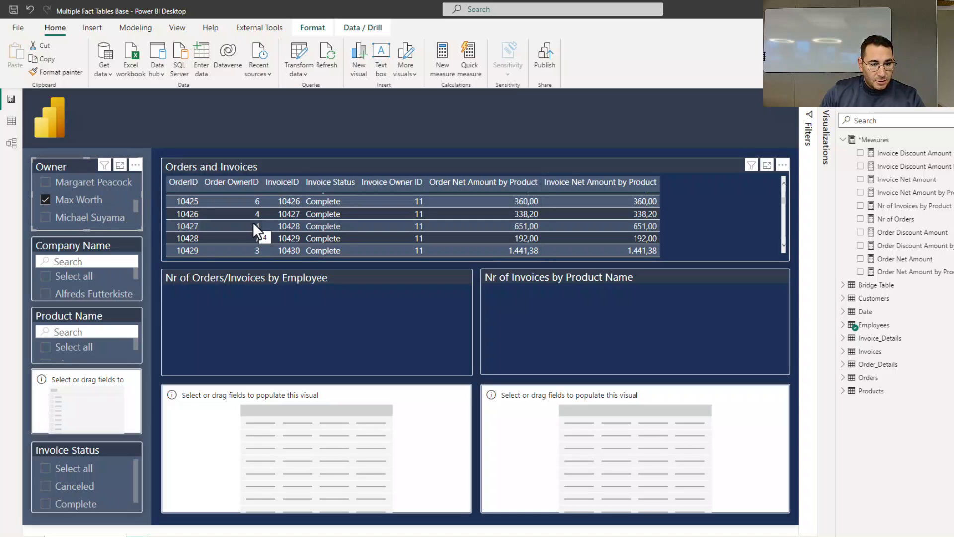
{"action": "left_click", "coordinate": [77, 201]}
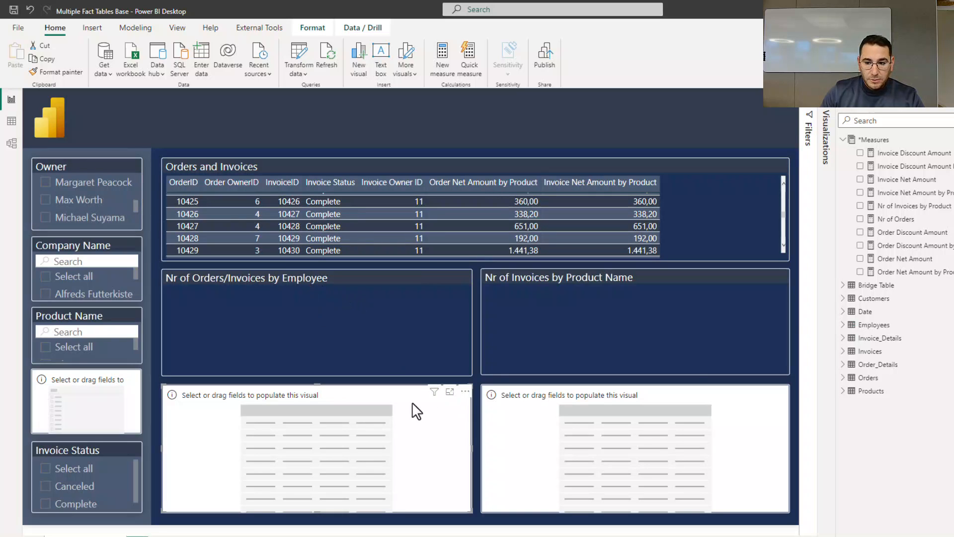
- Add OwnerID and Full Name from the Employees table to the empty table visual below the employee chart
{"action": "left_click", "coordinate": [843, 326]}
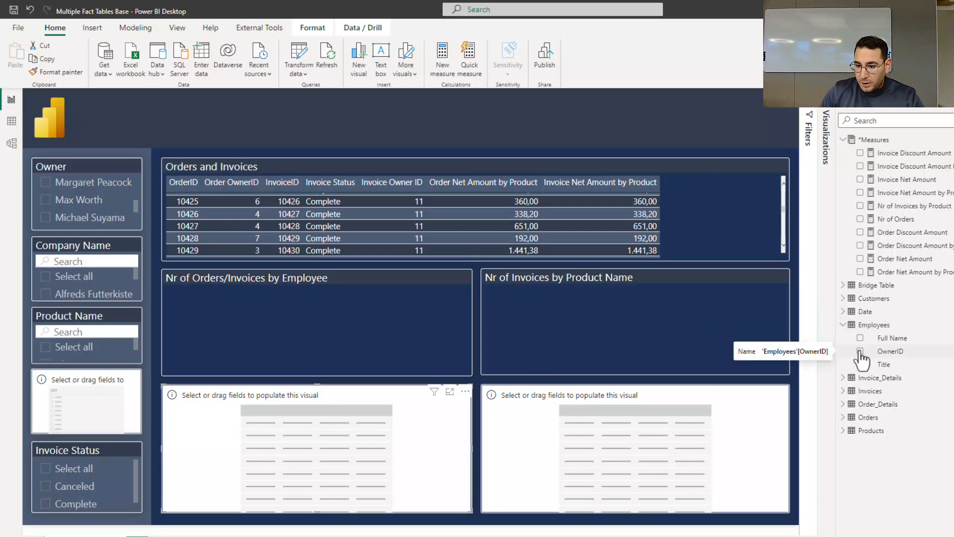
{"action": "left_click", "coordinate": [860, 351]}
{"action": "left_click", "coordinate": [859, 337]}
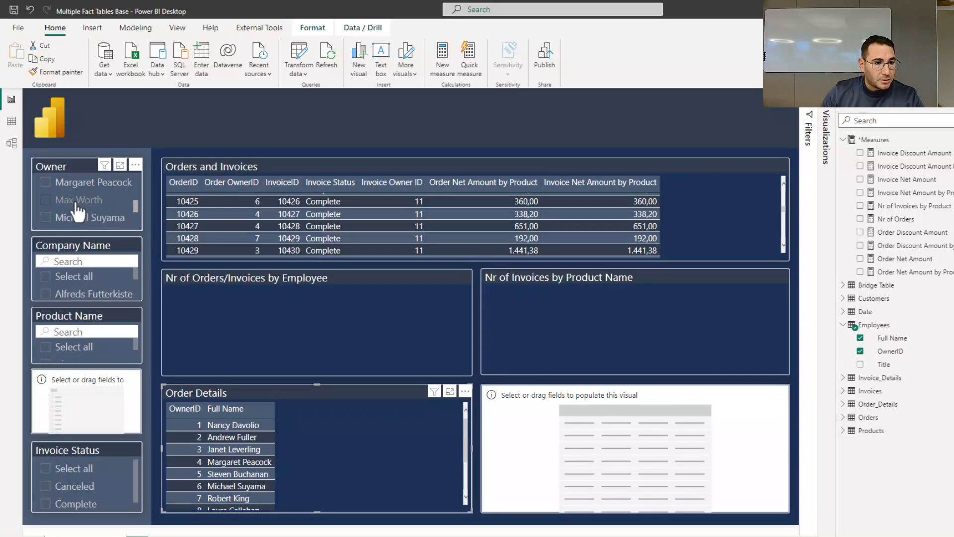
- Filter by two owners individually and together, compare order and invoice owner IDs with the OwnerID lookup, and clear the selection
{"action": "left_click", "coordinate": [82, 184]}
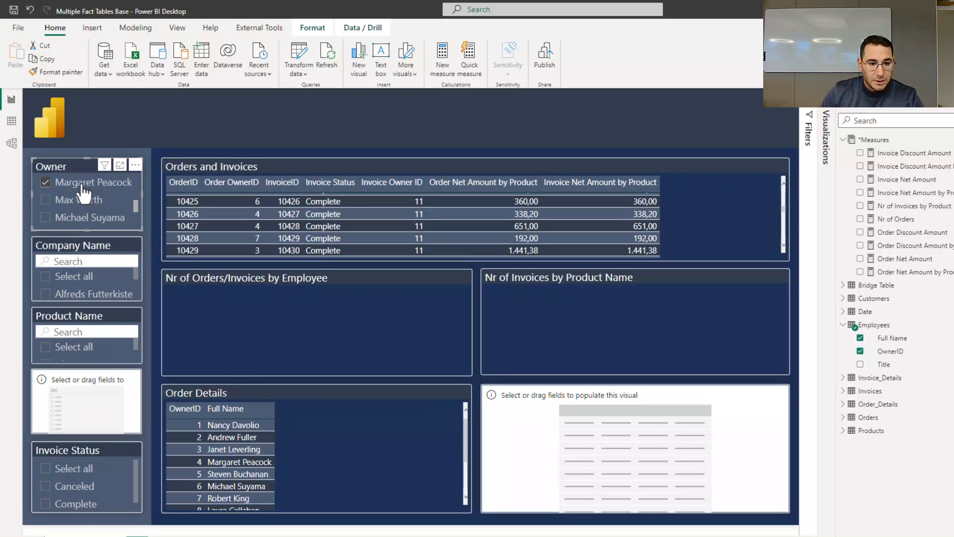
{"action": "scroll", "coordinate": [264, 225], "scroll_direction": "up", "scroll_amount": 5}
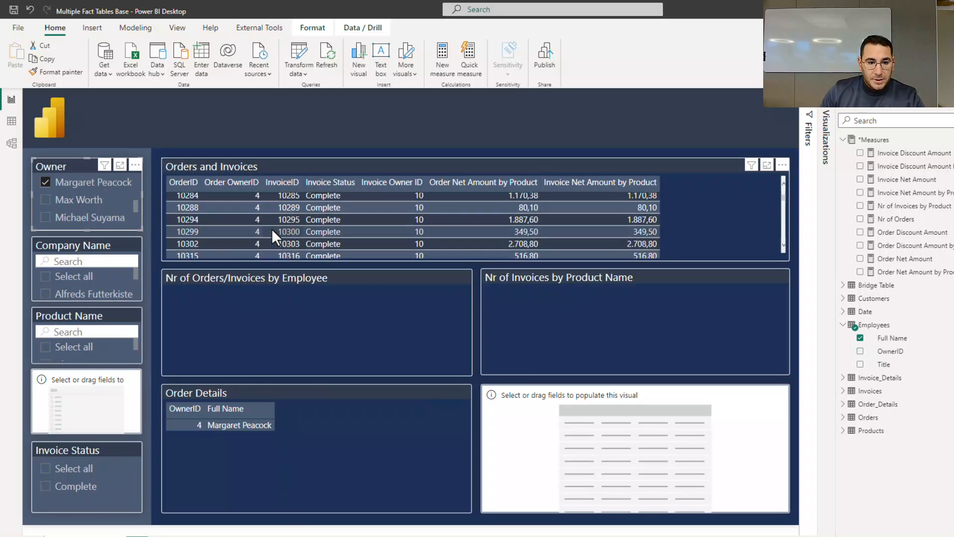
{"action": "scroll", "coordinate": [257, 207], "scroll_direction": "up", "scroll_amount": 4}
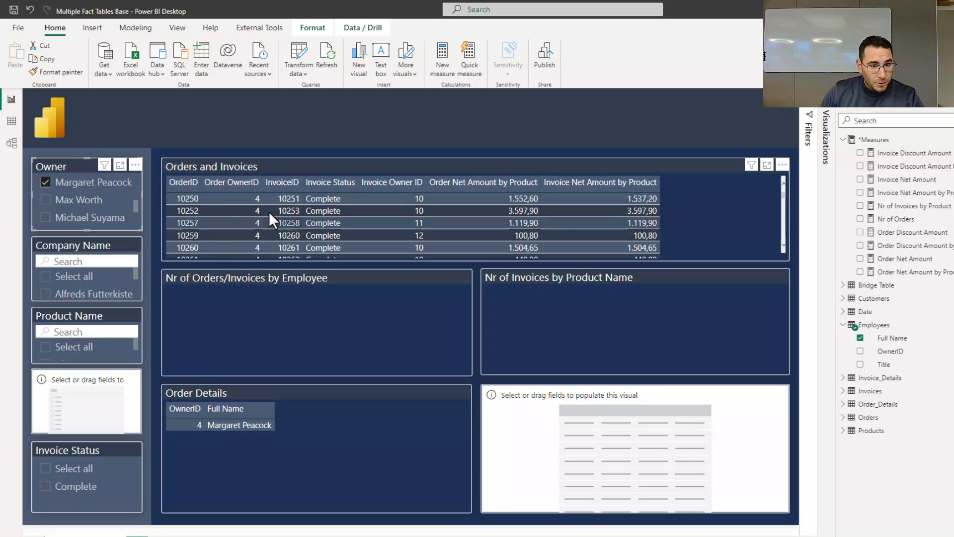
{"action": "scroll", "coordinate": [245, 201], "scroll_direction": "down", "scroll_amount": 1}
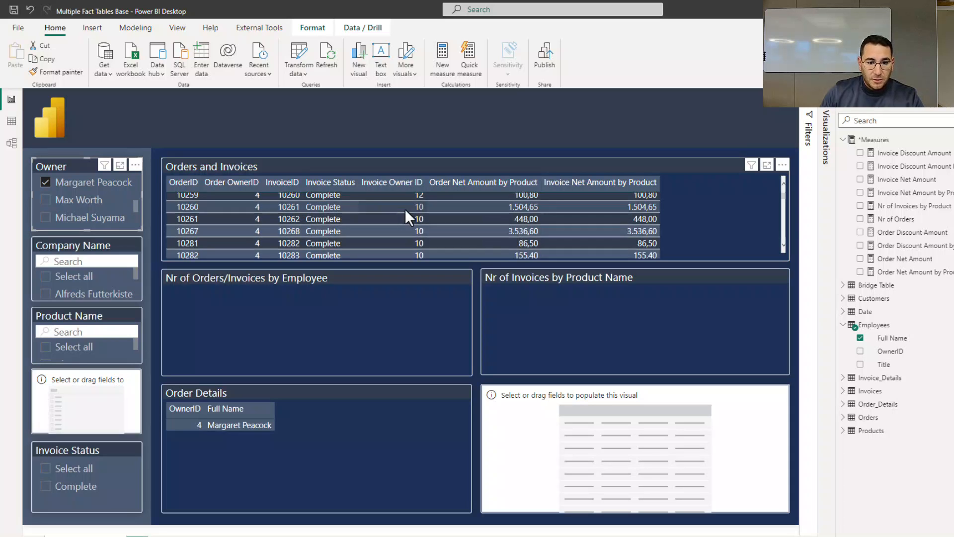
{"action": "scroll", "coordinate": [404, 207], "scroll_direction": "down", "scroll_amount": 3}
{"action": "scroll", "coordinate": [403, 215], "scroll_direction": "up", "scroll_amount": 4}
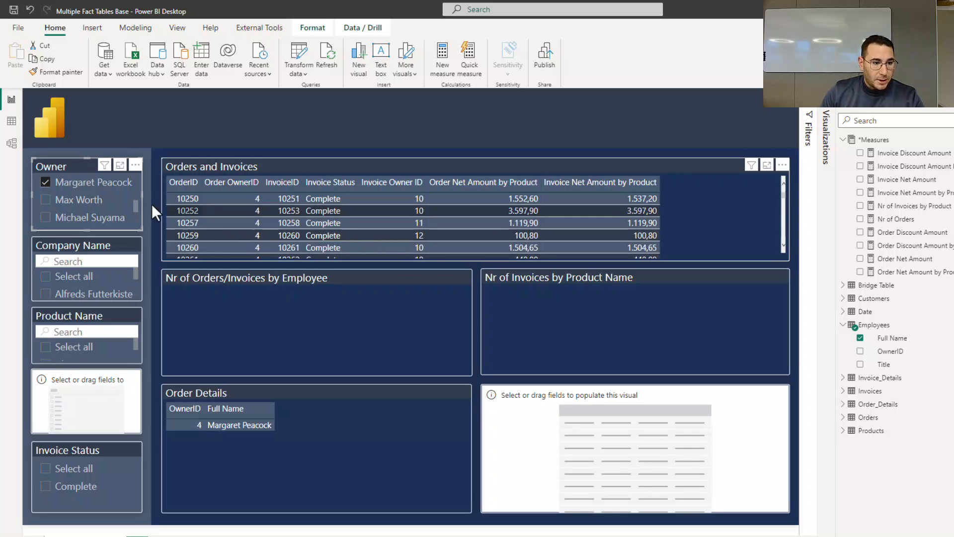
{"action": "left_click", "coordinate": [96, 206]}
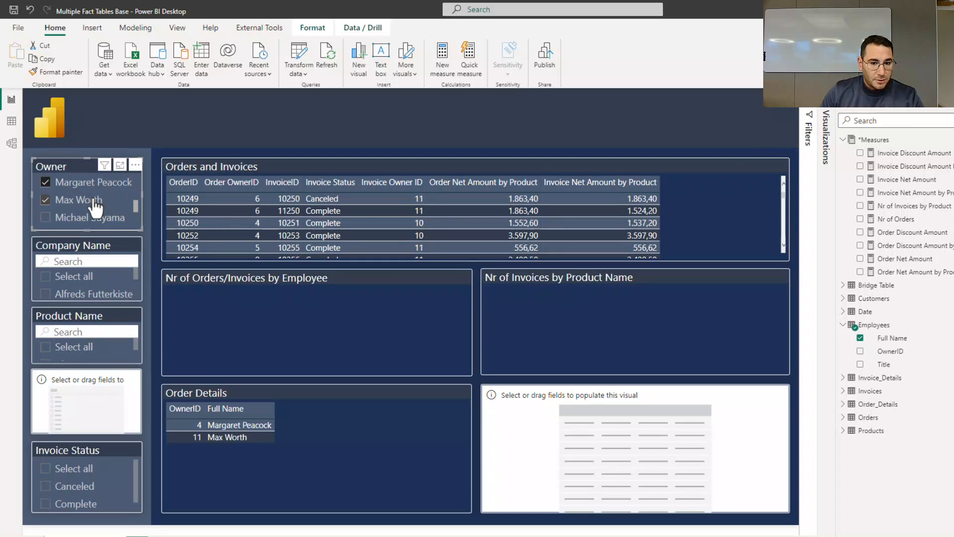
{"action": "left_click", "coordinate": [82, 183]}
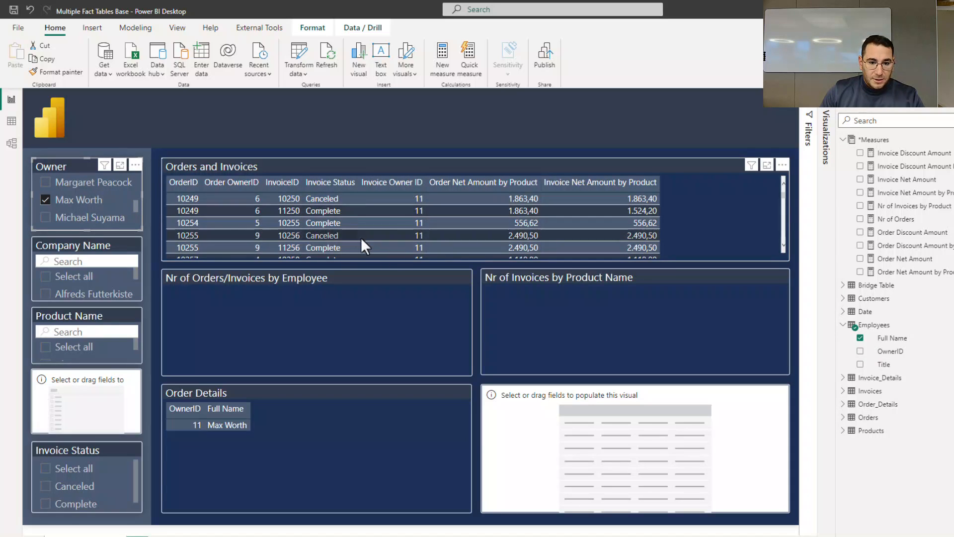
{"action": "left_click", "coordinate": [69, 210]}
- Remove OwnerID and Full Name from the Order Details table visual
{"action": "left_click", "coordinate": [354, 446]}
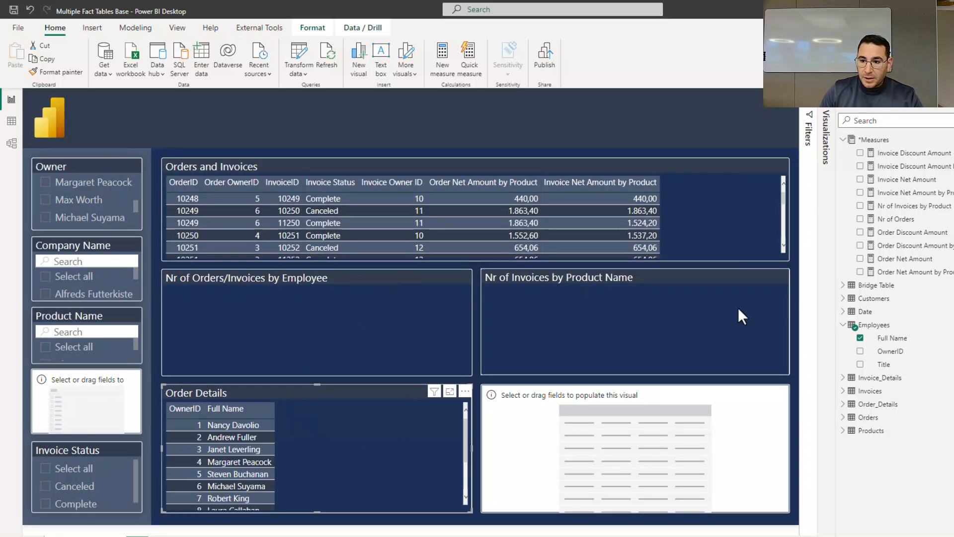
{"action": "left_click", "coordinate": [826, 134]}
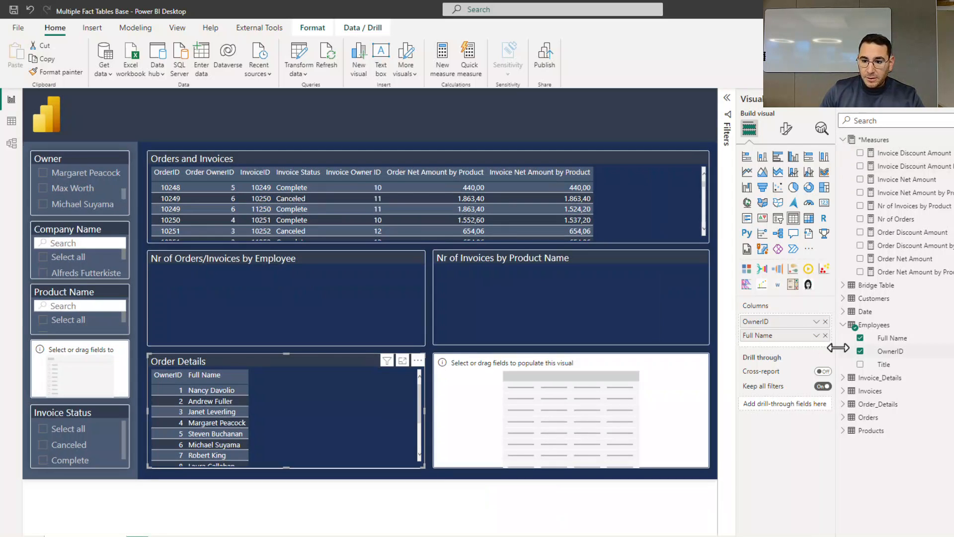
{"action": "left_click", "coordinate": [825, 321]}
{"action": "left_click", "coordinate": [825, 321]}
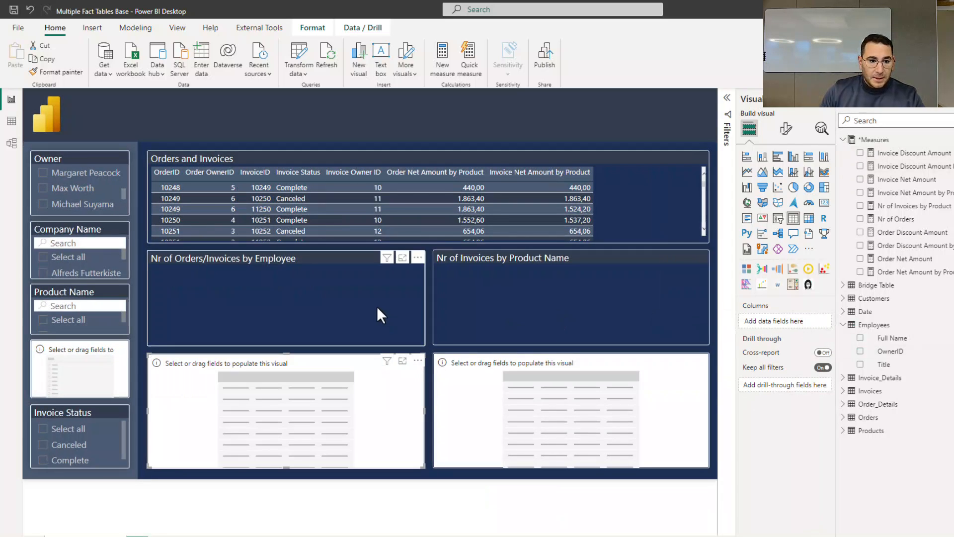
- Set Nr of Orders as the Y-axis of the Nr of Orders/Invoices by Employee chart and briefly test the owner filter
{"action": "left_click", "coordinate": [282, 297]}
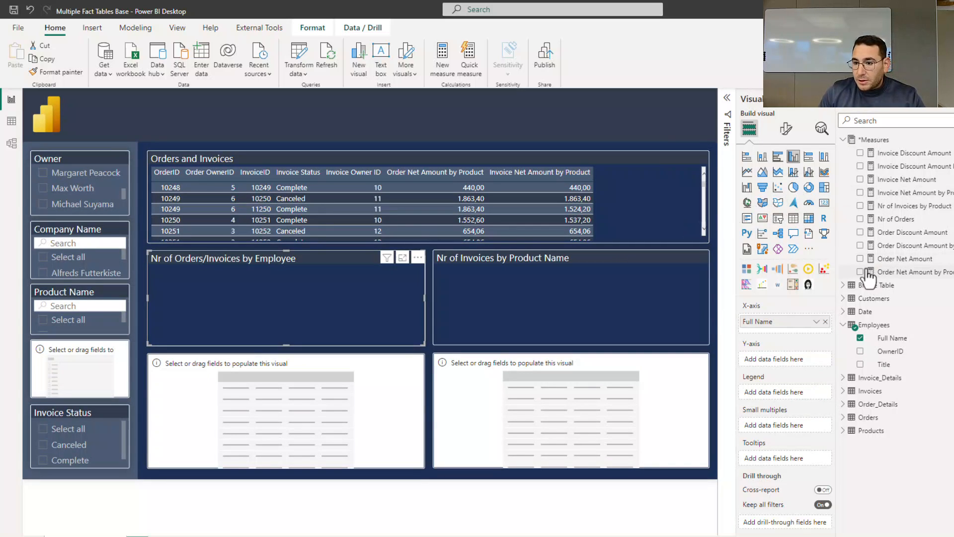
{"action": "left_click", "coordinate": [900, 219]}
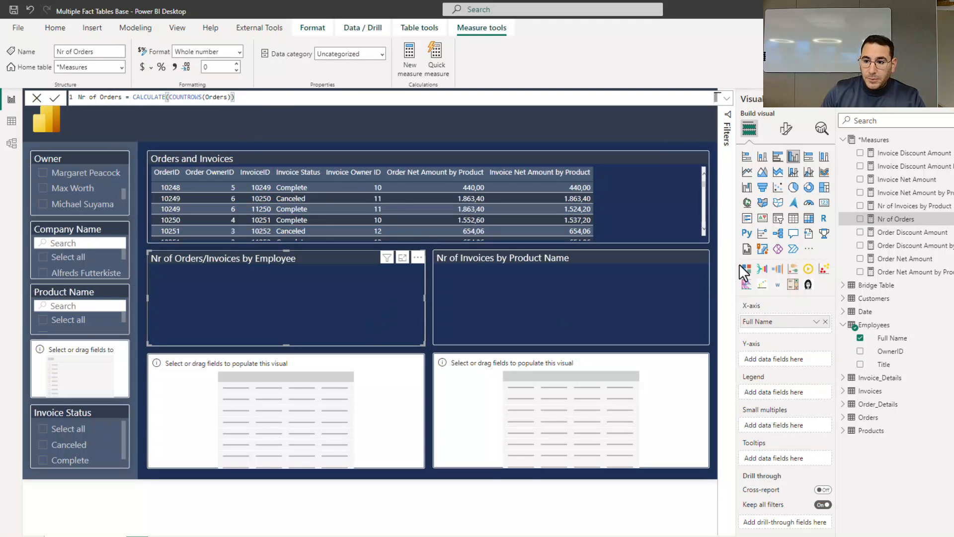
{"action": "left_click", "coordinate": [860, 219]}
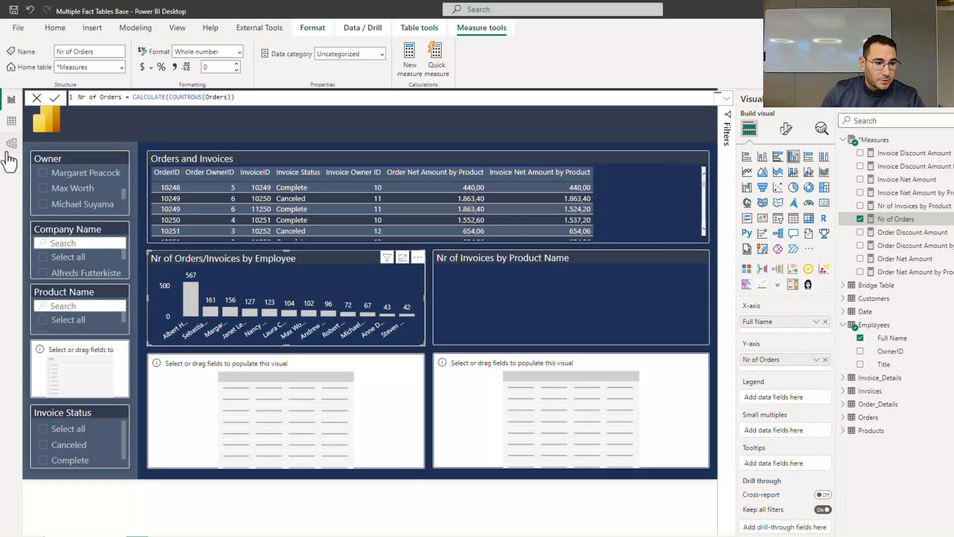
{"action": "left_click", "coordinate": [62, 189]}
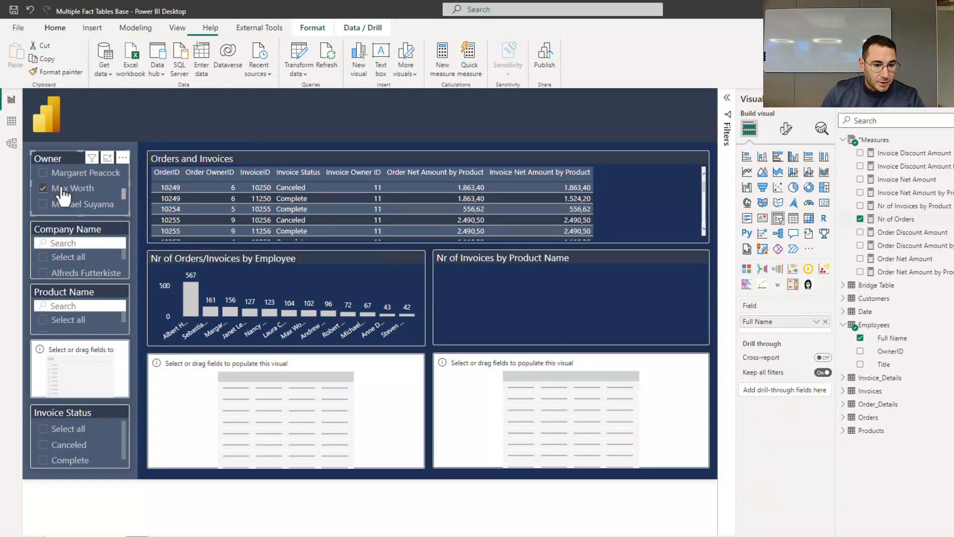
{"action": "left_click", "coordinate": [61, 190]}
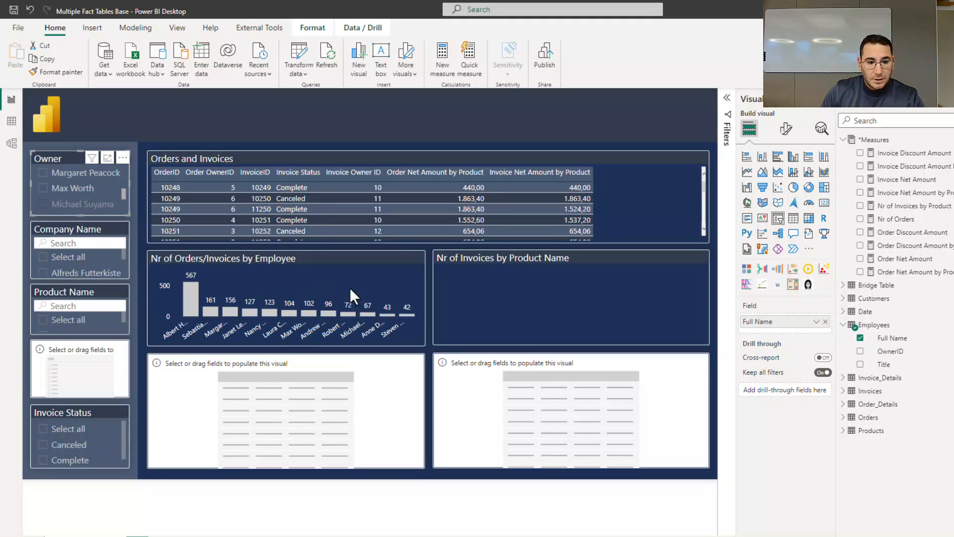
- Add a USERELATIONSHIP filter to the Nr of Invoices by Product measure, with Products[ProductID] as its first column
{"action": "left_click", "coordinate": [527, 256]}
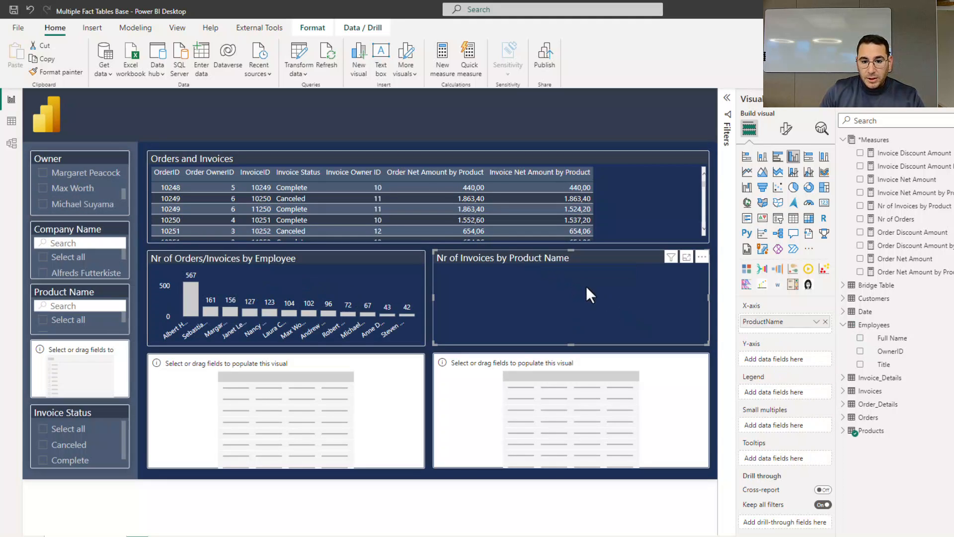
{"action": "left_click", "coordinate": [906, 206]}
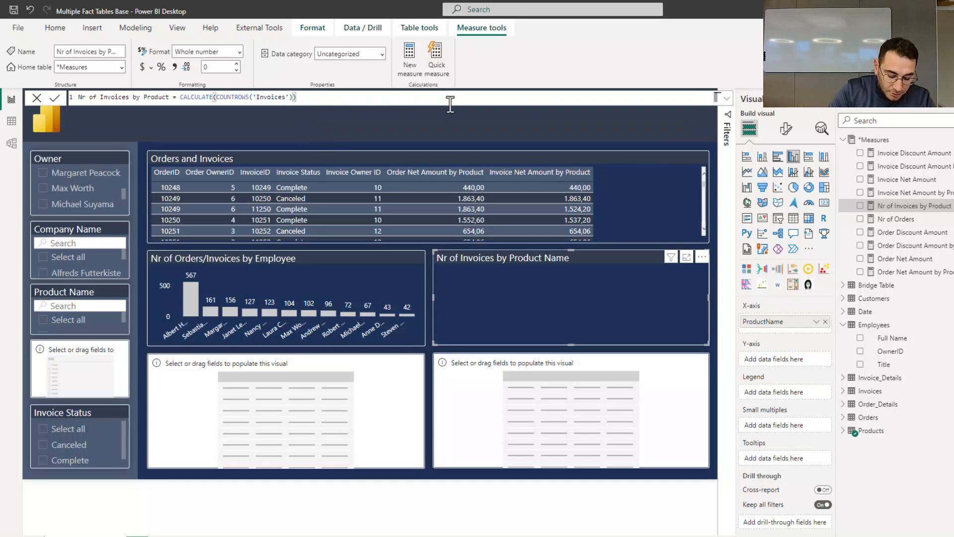
{"action": "type", "text": ",USERELATIONSHIP("}
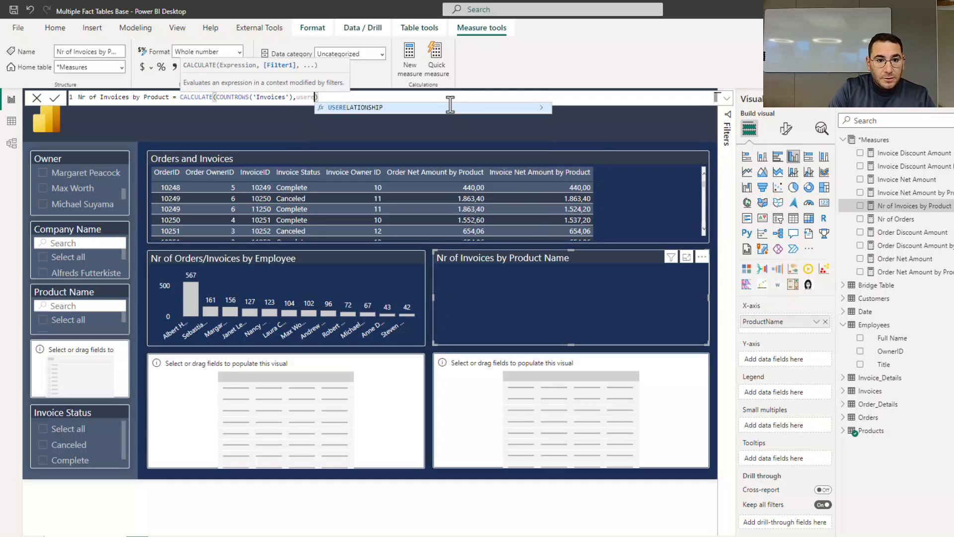
{"action": "type", "text": "product"}
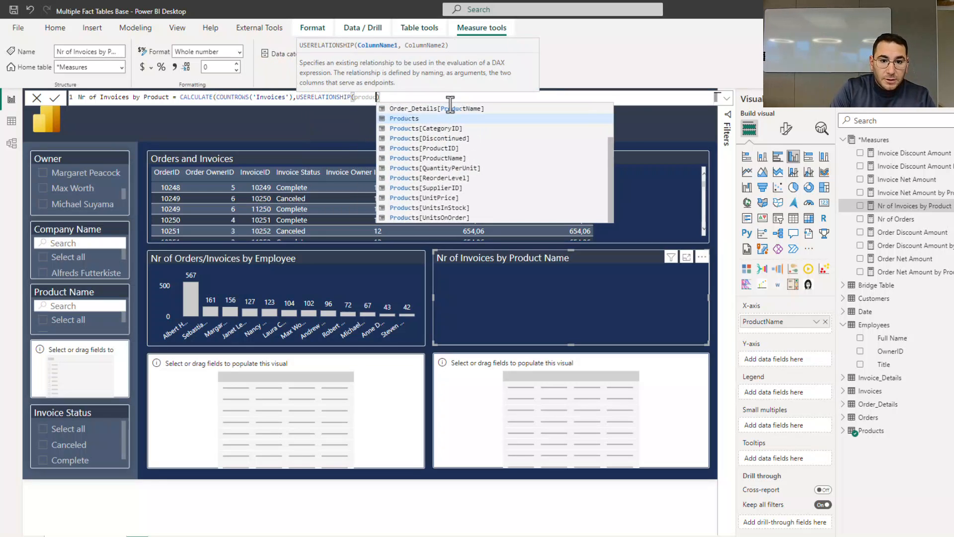
{"action": "key", "text": "Up"}
{"action": "key", "text": "Down"}
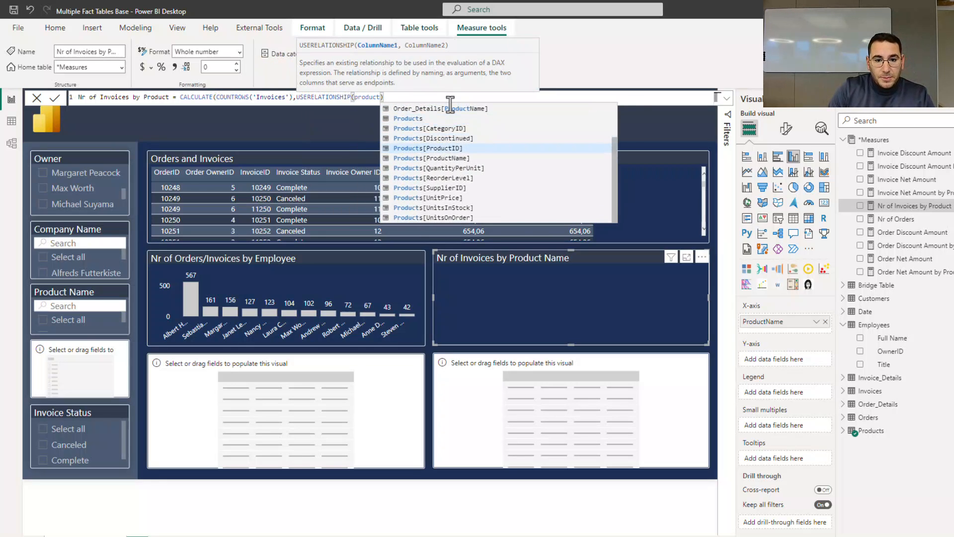
{"action": "key", "text": "Tab"}
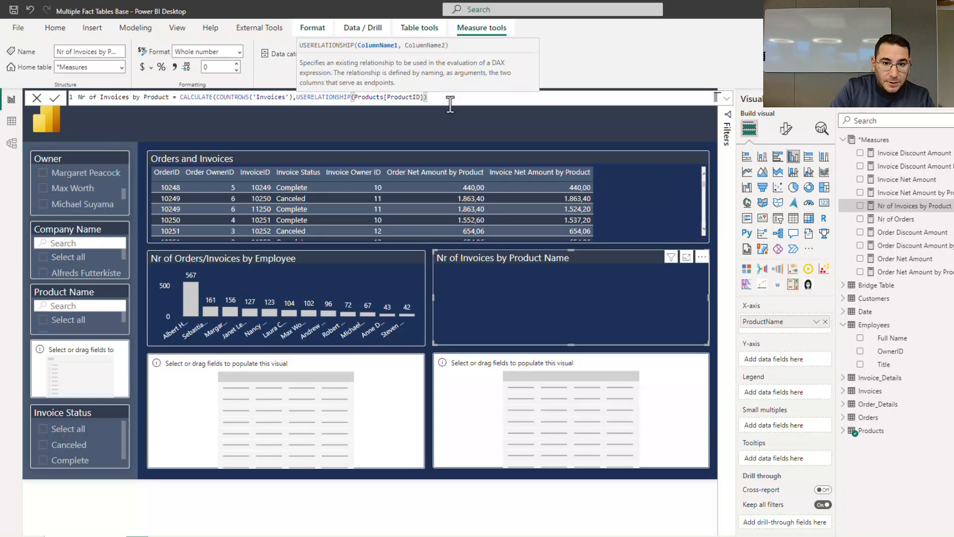
- Complete USERELATIONSHIP with Invoice_Details[ProductID] and add the measure as Y-axis of the Nr of Invoices by Product Name chart
{"action": "type", "text": ","}
{"action": "type", "text": "product"}
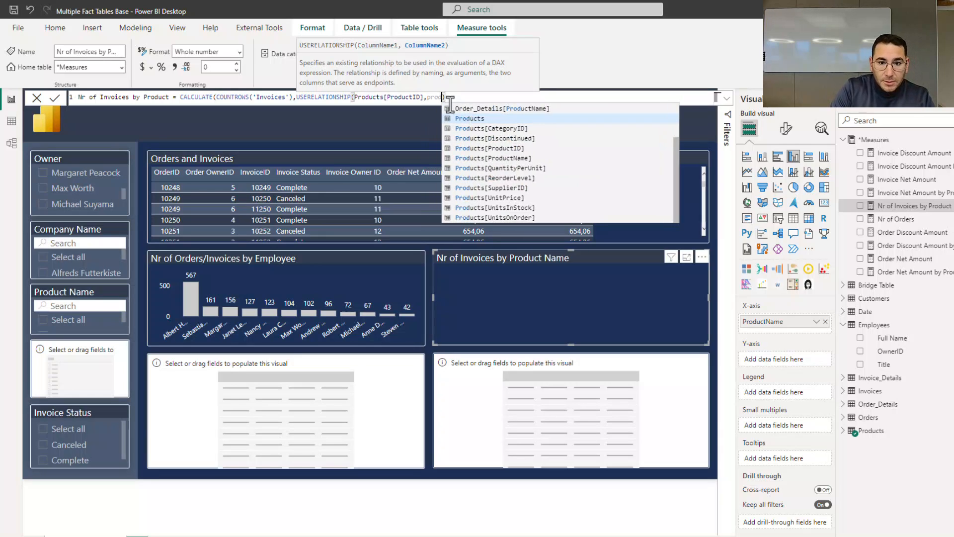
{"action": "type", "text": "id"}
{"action": "key", "text": "Down"}
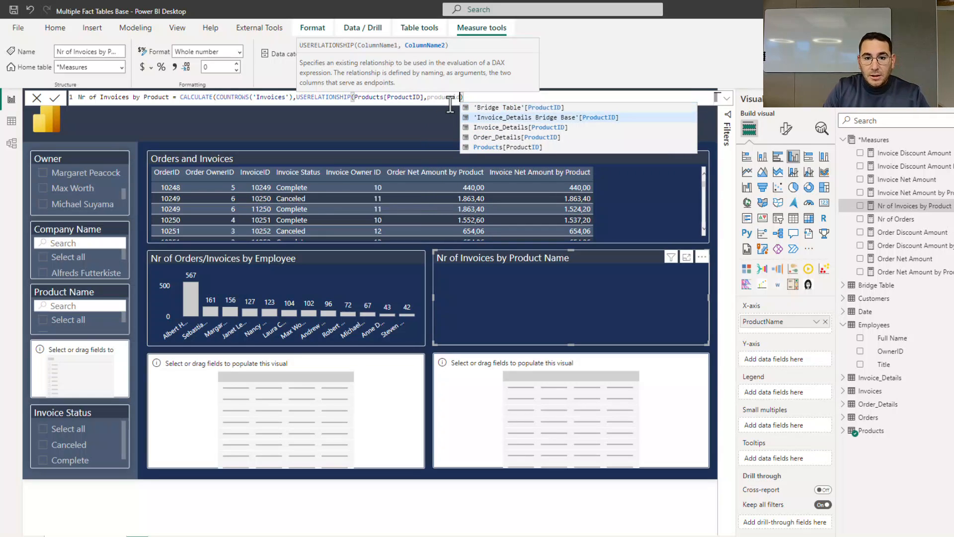
{"action": "key", "text": "Down"}
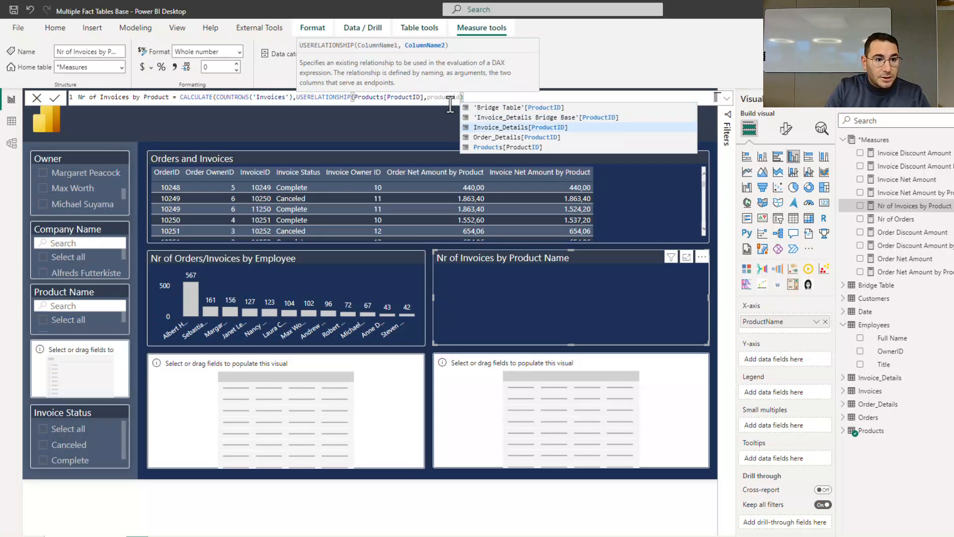
{"action": "key", "text": "Tab"}
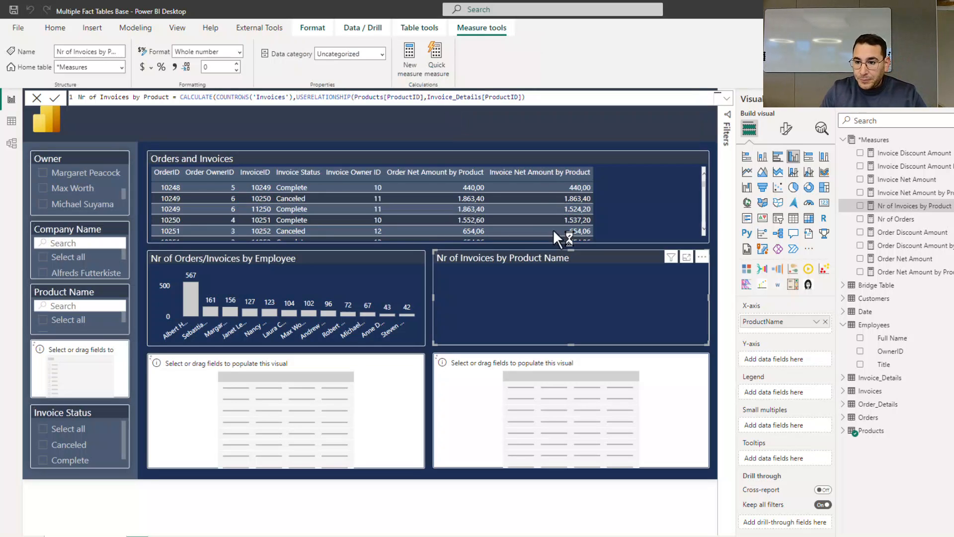
{"action": "type", "text": ")"}
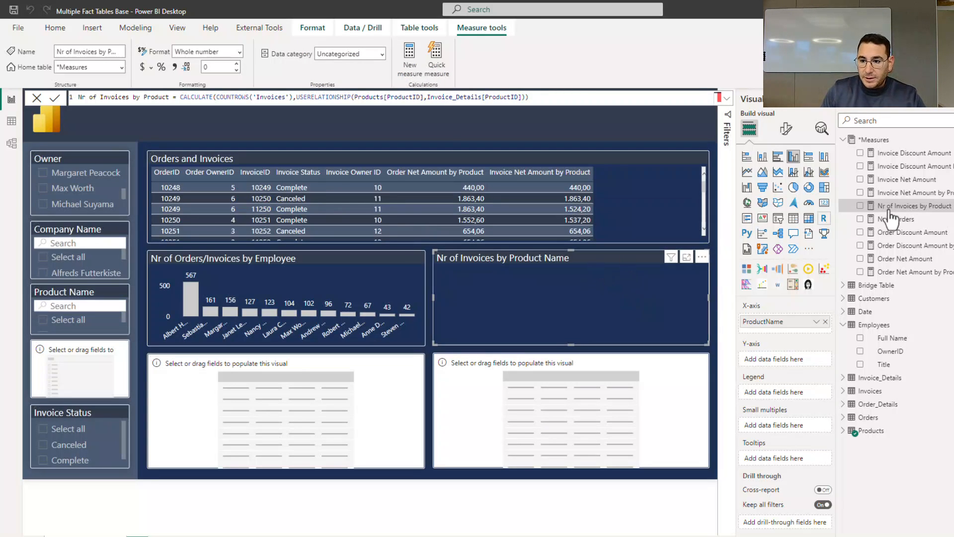
{"action": "left_click", "coordinate": [859, 206]}
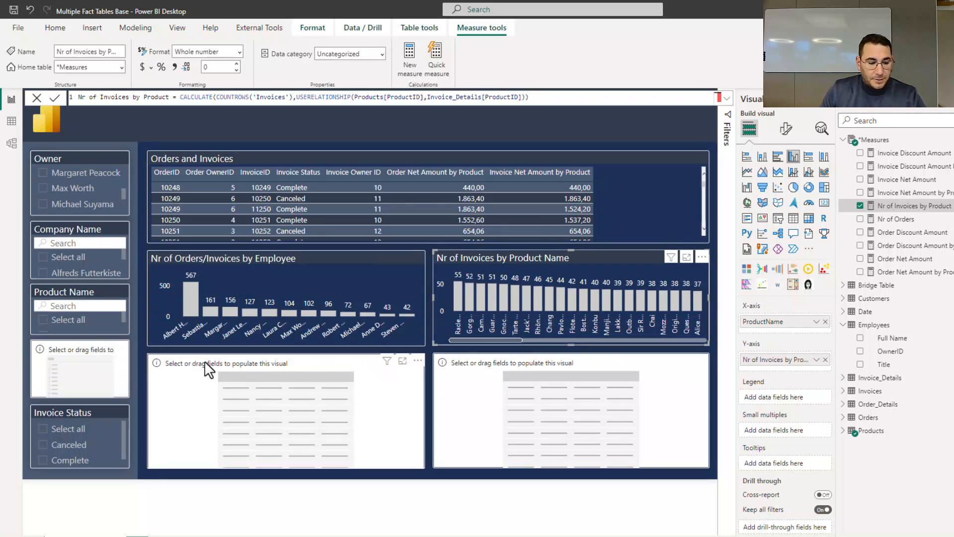
- Populate the empty slicer above Invoice Status with OrderID from the Bridge Table
{"action": "left_click", "coordinate": [90, 381]}
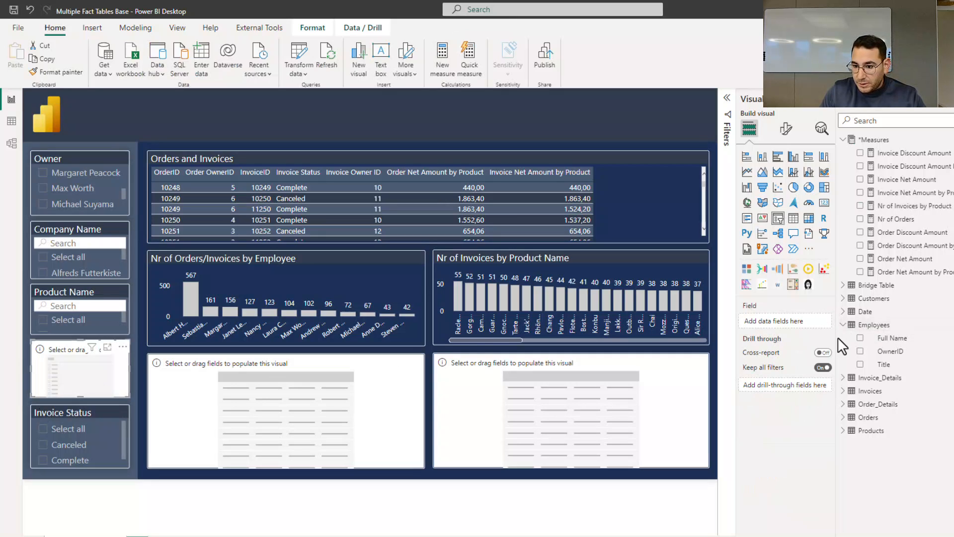
{"action": "left_click", "coordinate": [845, 325]}
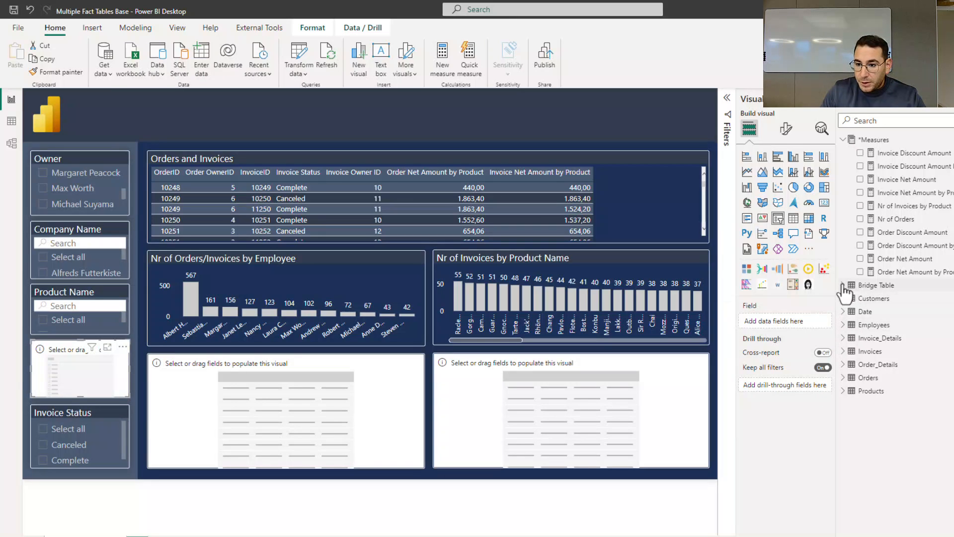
{"action": "left_click", "coordinate": [844, 285]}
{"action": "left_click", "coordinate": [859, 325]}
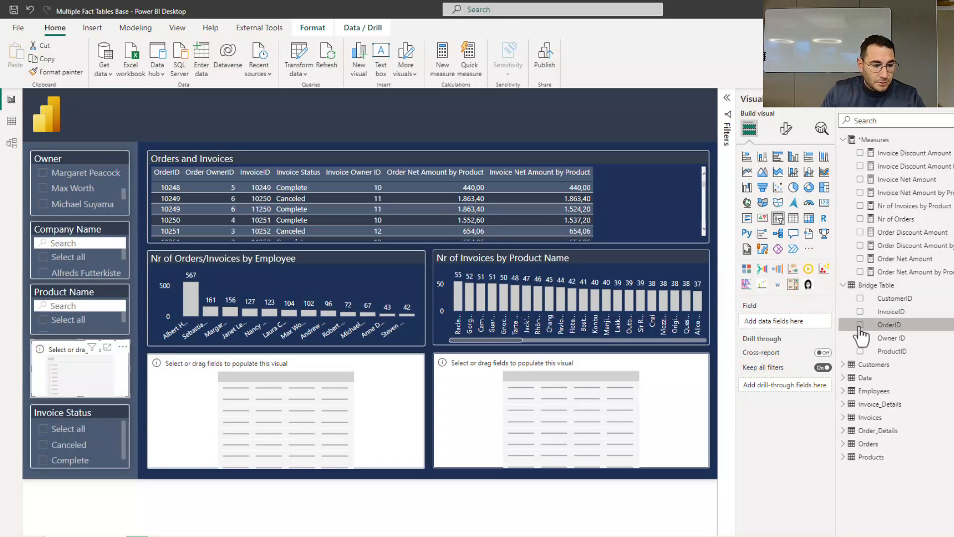
- Set the data type of the Bridge Table's OrderID column to Text
{"action": "left_click", "coordinate": [907, 329]}
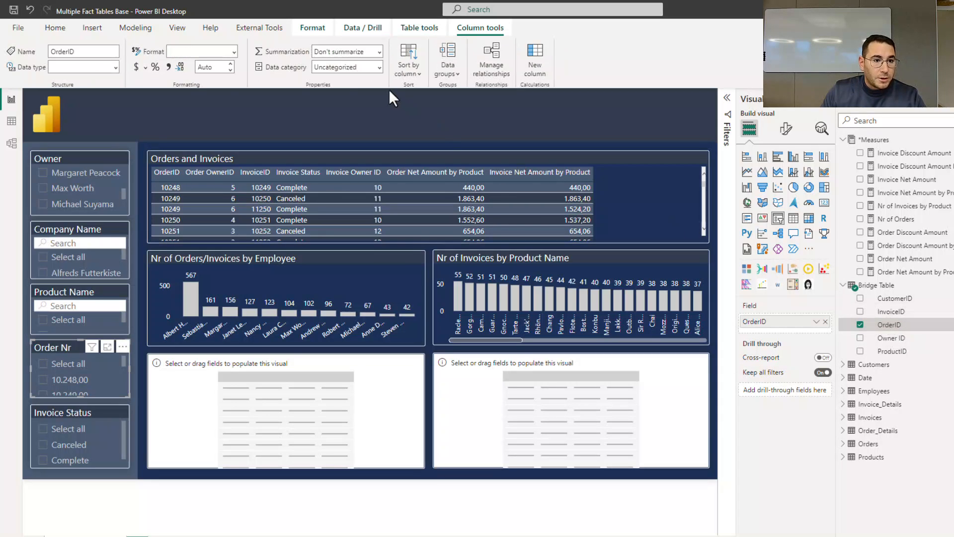
{"action": "left_click", "coordinate": [233, 52]}
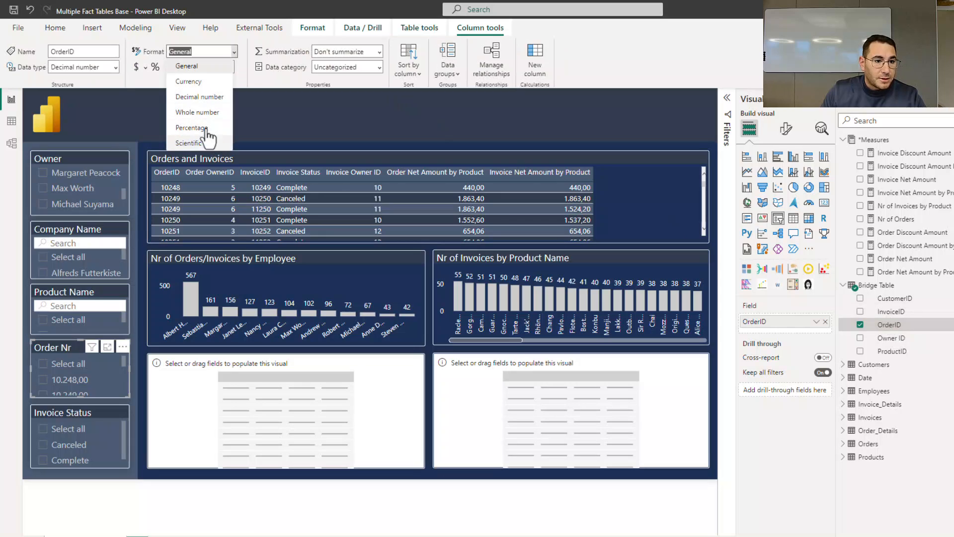
{"action": "left_click", "coordinate": [115, 67]}
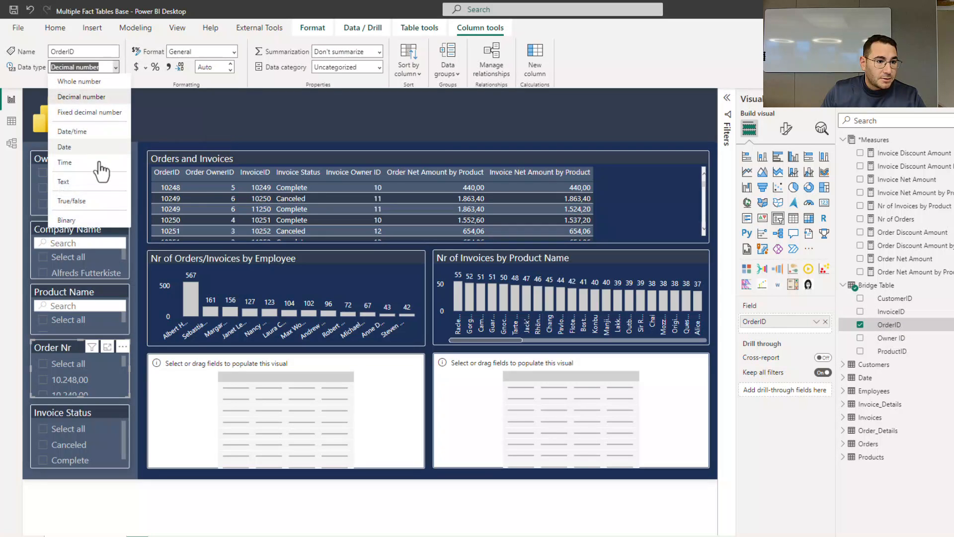
{"action": "key", "text": "Escape"}
{"action": "type", "text": "Text"}
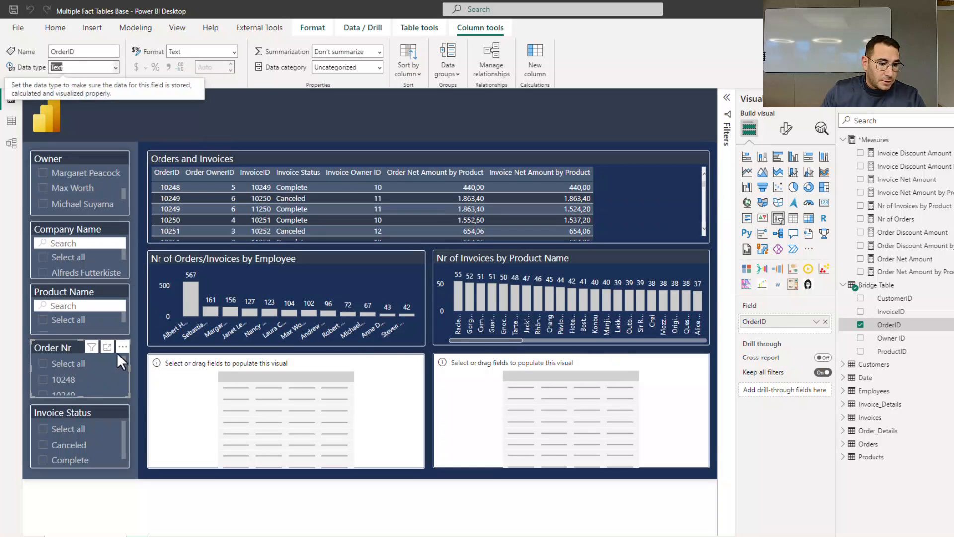
- Turn the search box of the Order Nr slicer on and back off
{"action": "left_click", "coordinate": [122, 347]}
{"action": "left_click", "coordinate": [149, 361]}
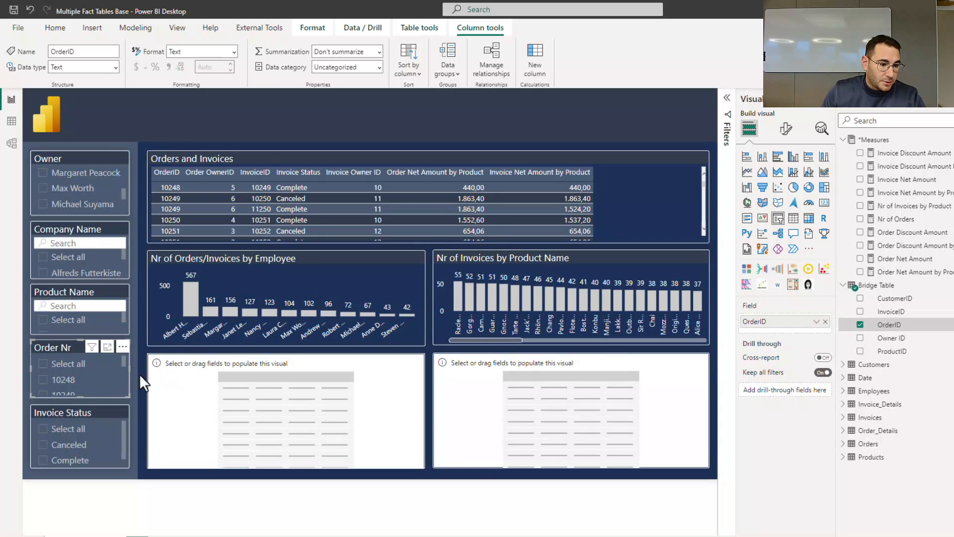
{"action": "left_click", "coordinate": [123, 346]}
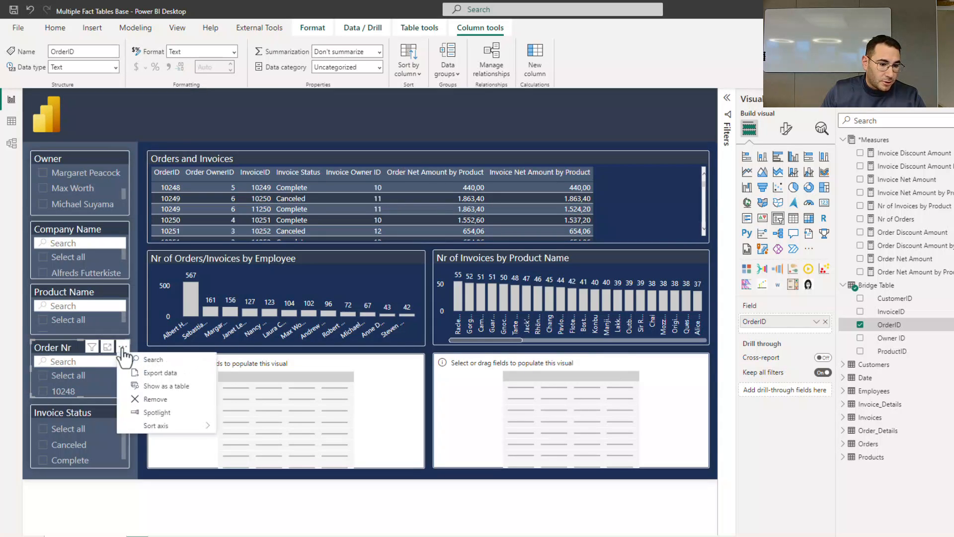
{"action": "left_click", "coordinate": [141, 365]}
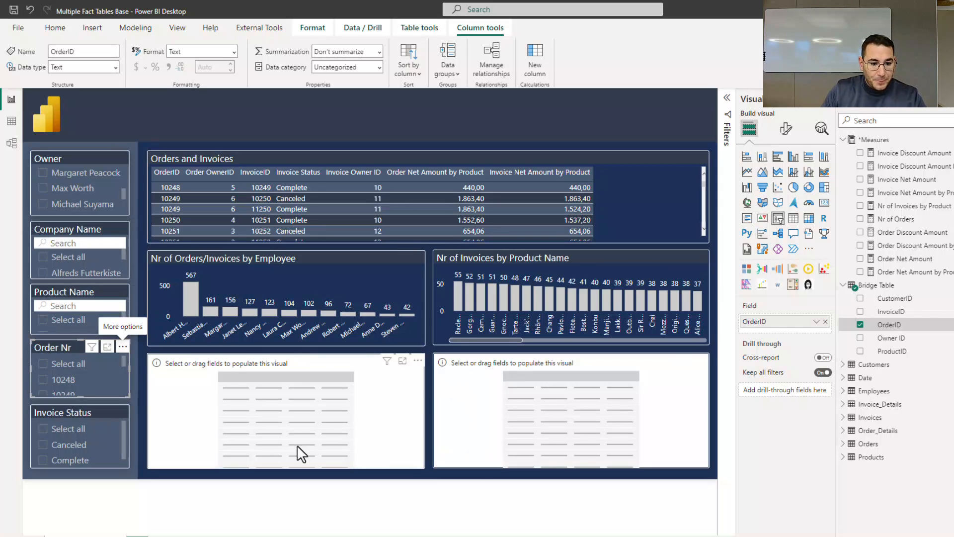
- Add OrderID, ProductName and Quantity from Order_Details to the empty table visual below the employee chart
{"action": "left_click", "coordinate": [378, 417]}
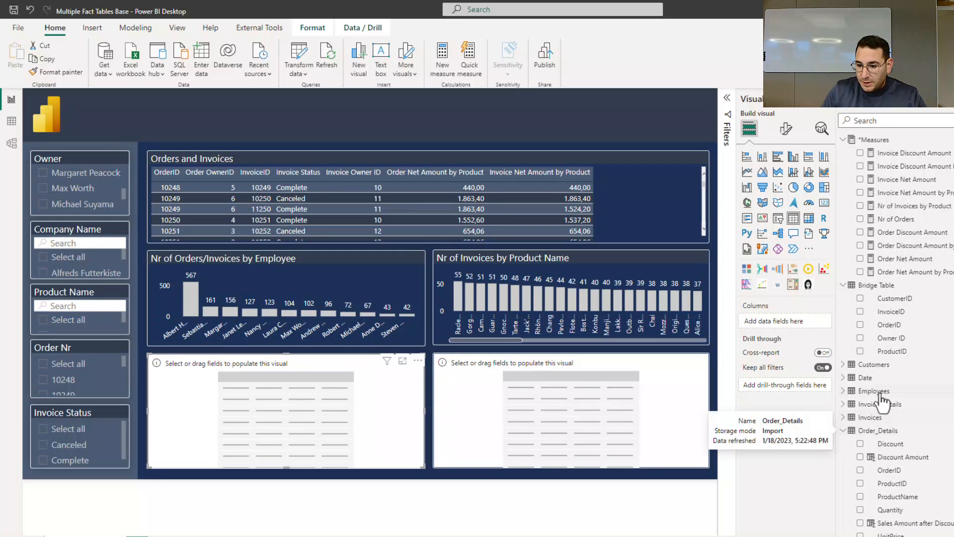
{"action": "left_click", "coordinate": [875, 431]}
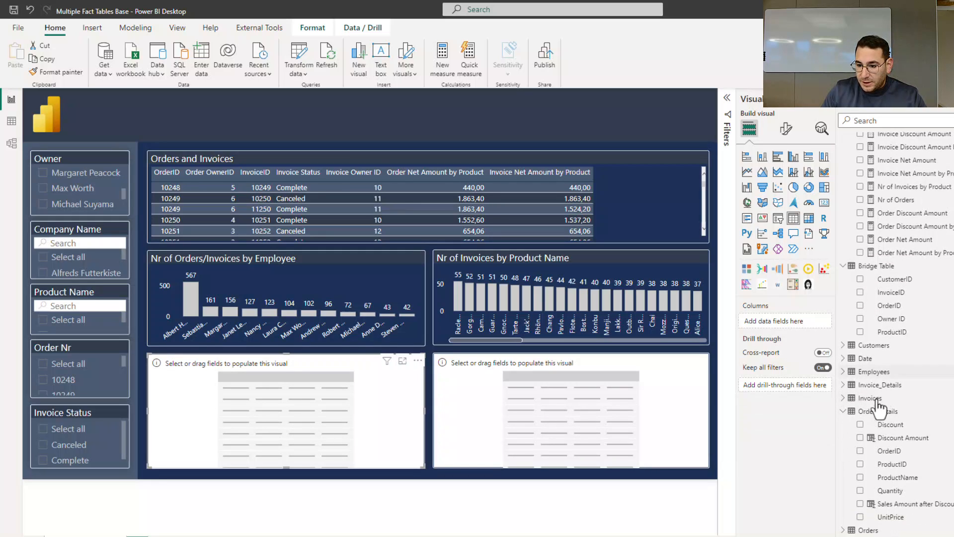
{"action": "left_click", "coordinate": [860, 451]}
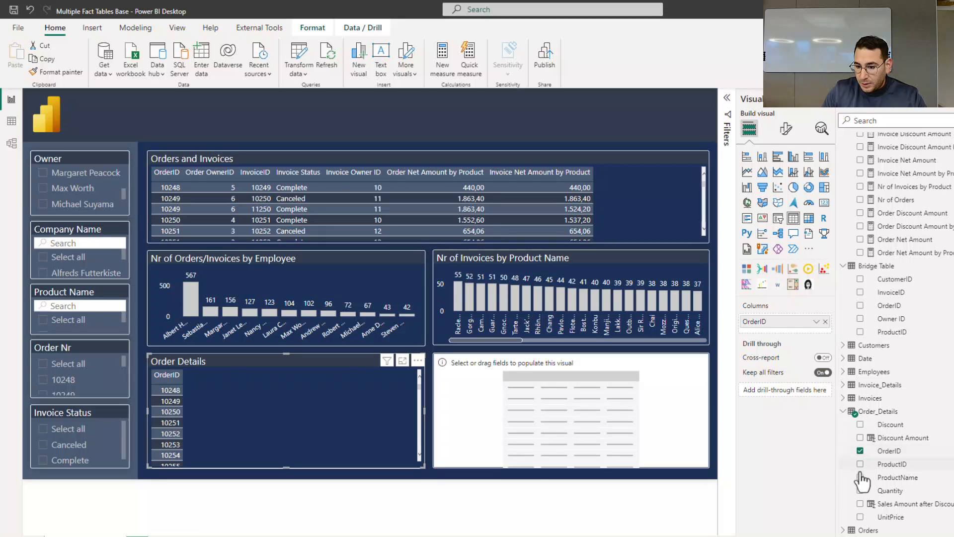
{"action": "left_click", "coordinate": [860, 478]}
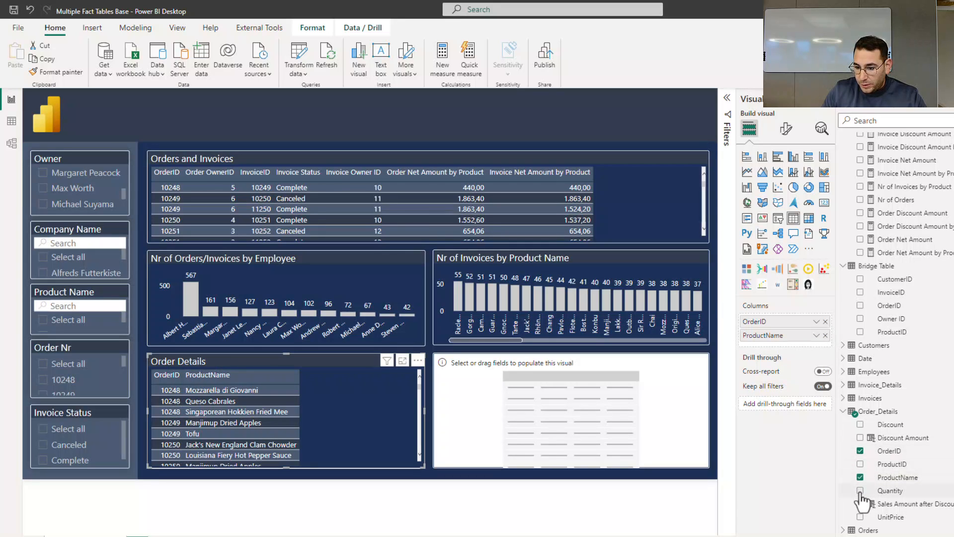
{"action": "left_click", "coordinate": [860, 491]}
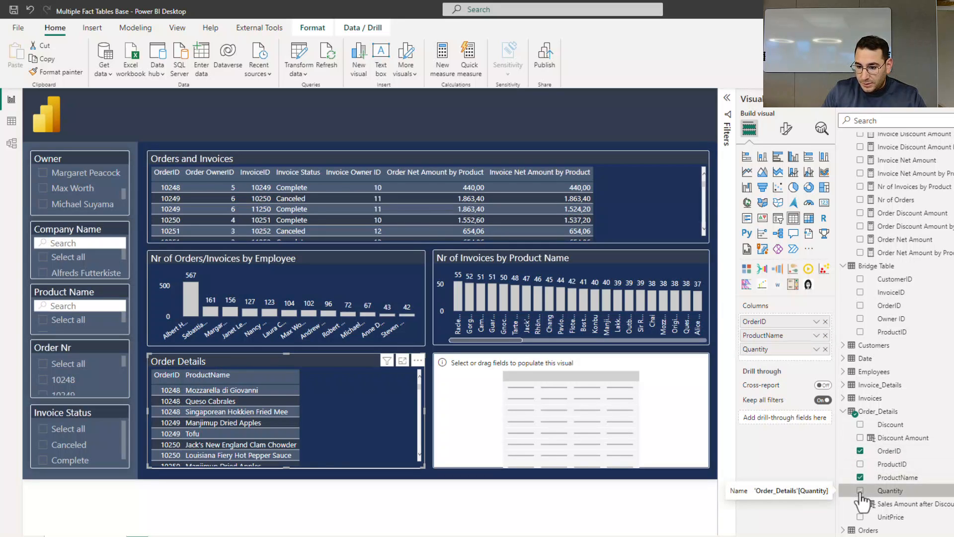
- Add Order Discount Amount by Product and Order Net Amount by Product to the Order Details table, and slightly narrow its ProductName column
{"action": "scroll", "coordinate": [888, 371], "scroll_direction": "up", "scroll_amount": 1}
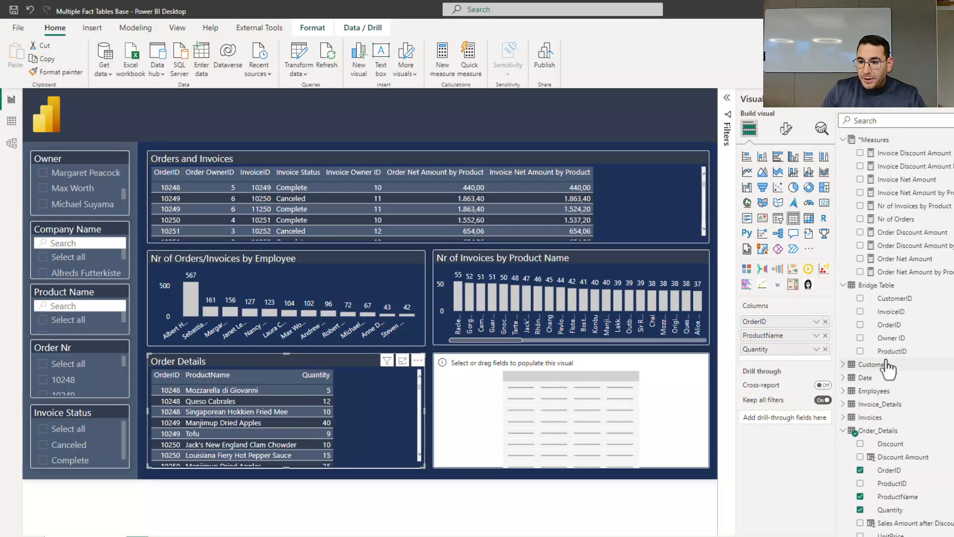
{"action": "left_click", "coordinate": [860, 246]}
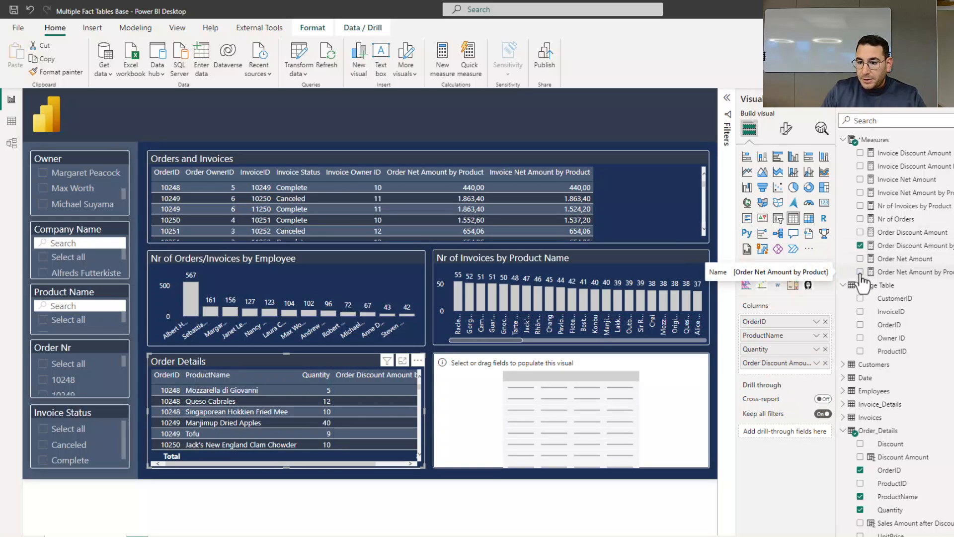
{"action": "left_click", "coordinate": [860, 272]}
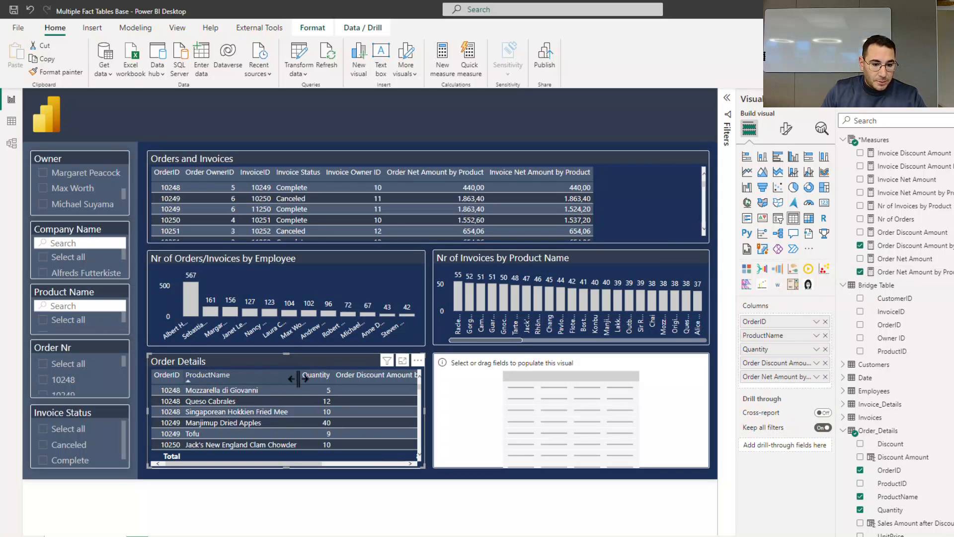
{"action": "mouse_move", "coordinate": [300, 375]}
{"action": "left_mouse_down"}
{"action": "mouse_move", "coordinate": [245, 376]}
{"action": "mouse_move", "coordinate": [307, 372]}
{"action": "mouse_move", "coordinate": [298, 368]}
{"action": "left_mouse_up"}
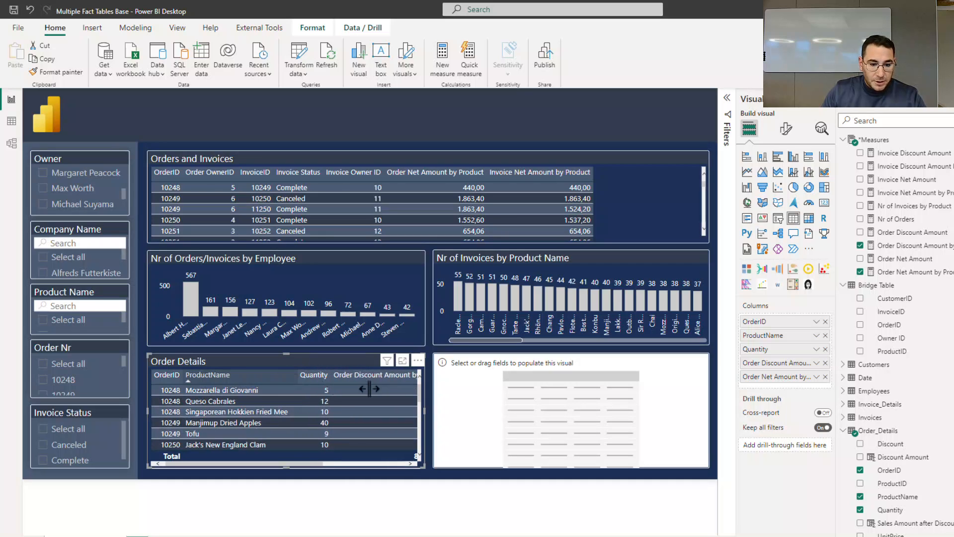
- Rename the Order Details table's two by-product amount columns as Discount and Net Amount, and test the table with one Owner filter
{"action": "double_click", "coordinate": [777, 362]}
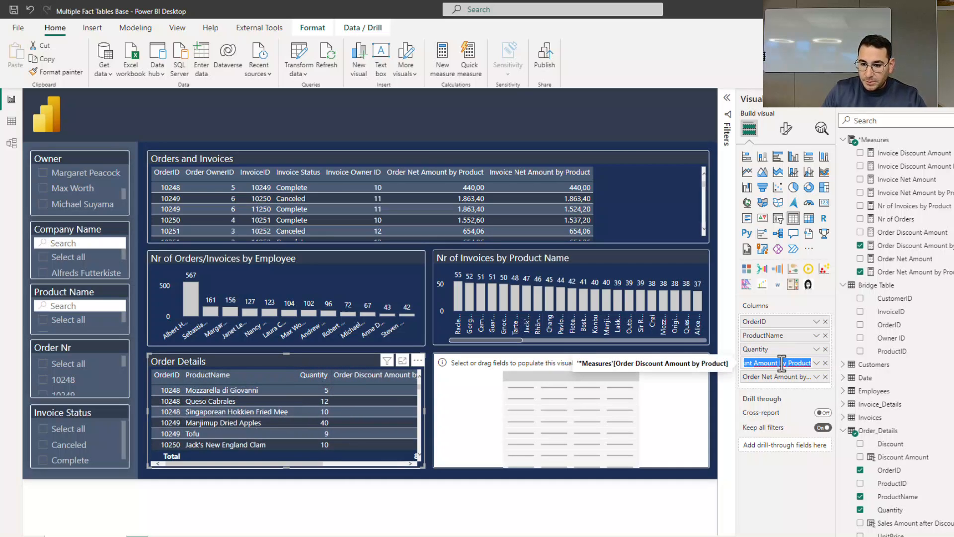
{"action": "type", "text": "Discount"}
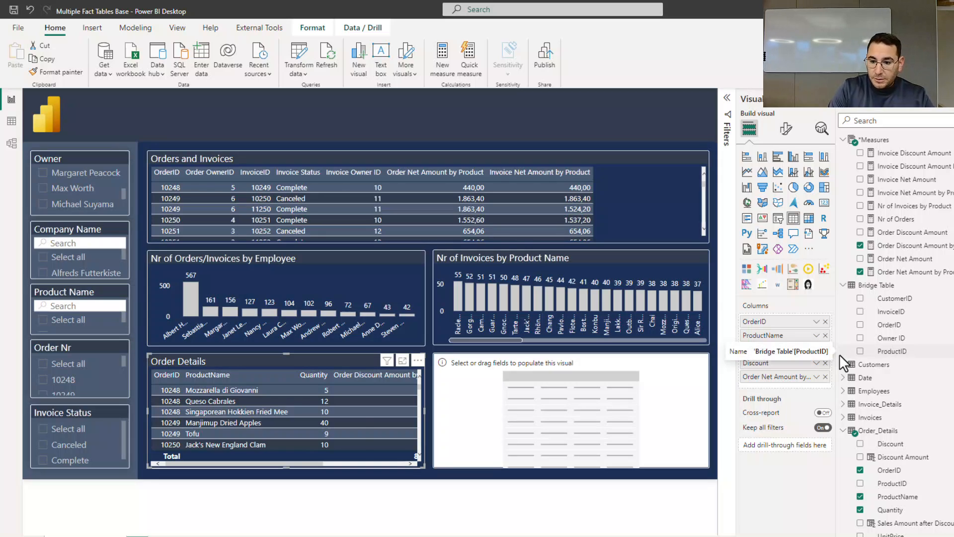
{"action": "key", "text": "Return"}
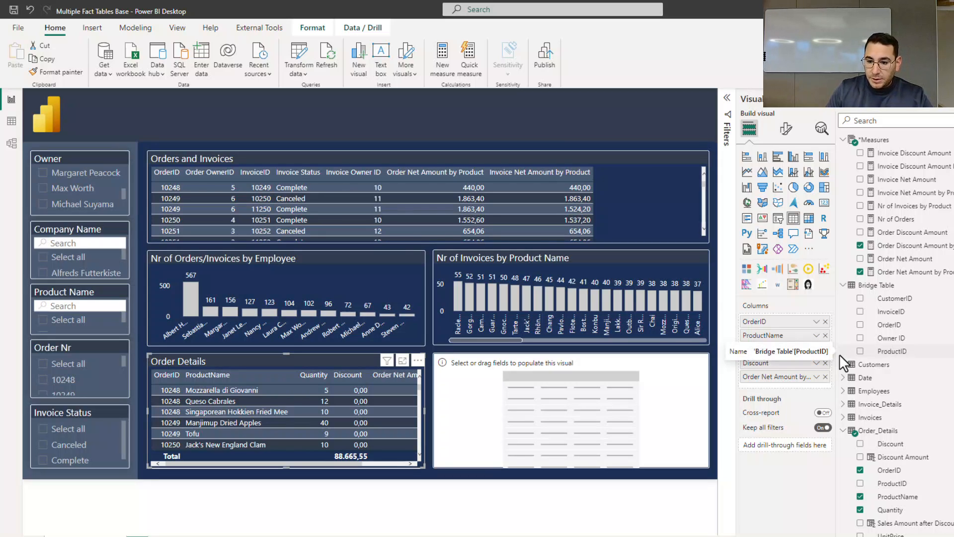
{"action": "double_click", "coordinate": [770, 377]}
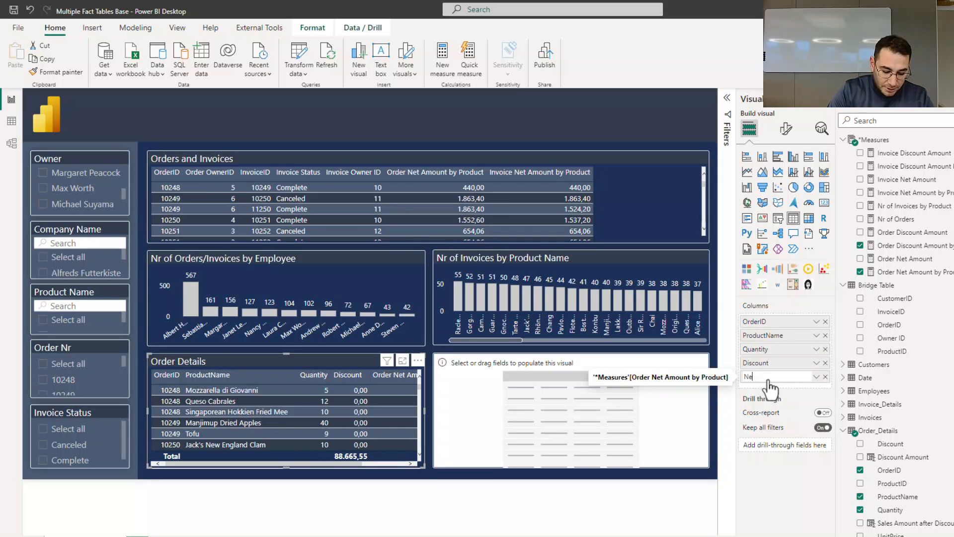
{"action": "type", "text": "Net Amount"}
{"action": "key", "text": "Return"}
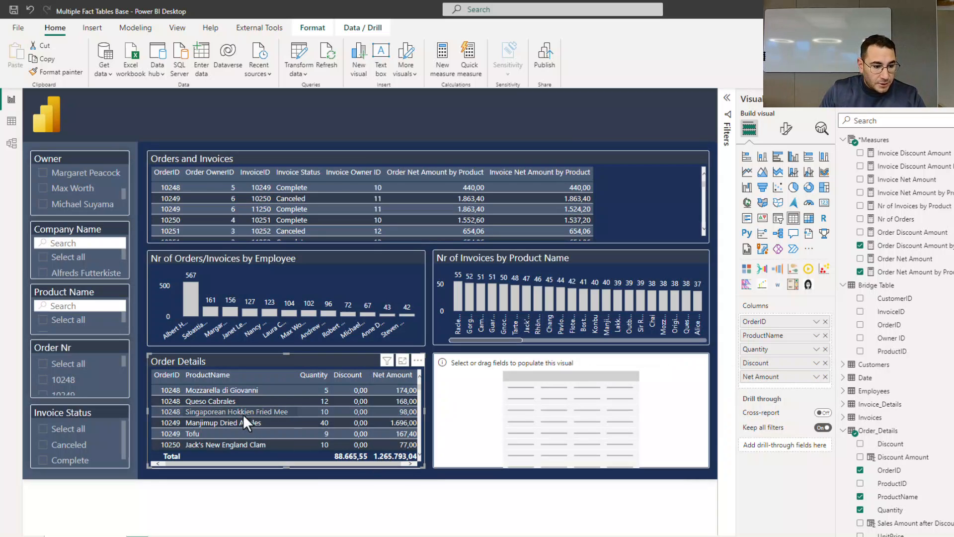
{"action": "left_click", "coordinate": [76, 190]}
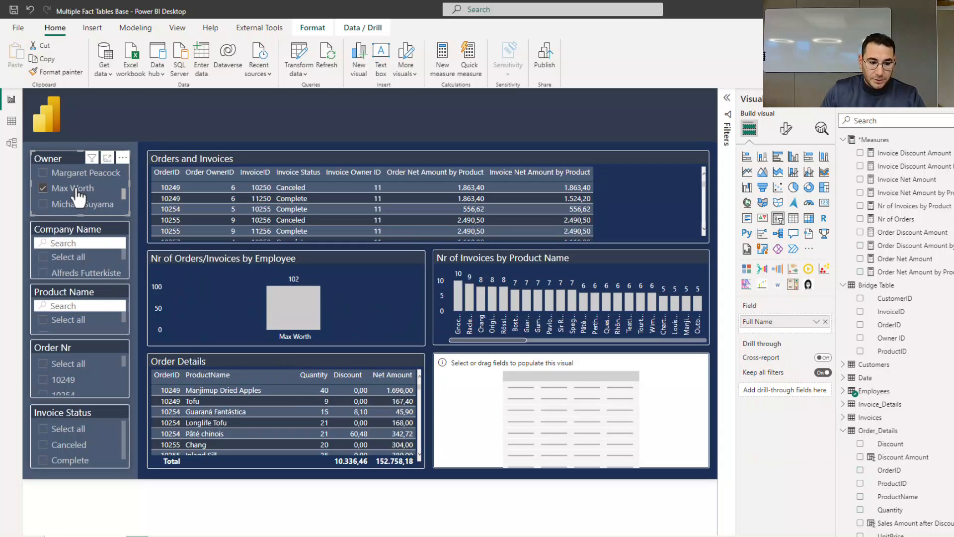
{"action": "left_click", "coordinate": [76, 190]}
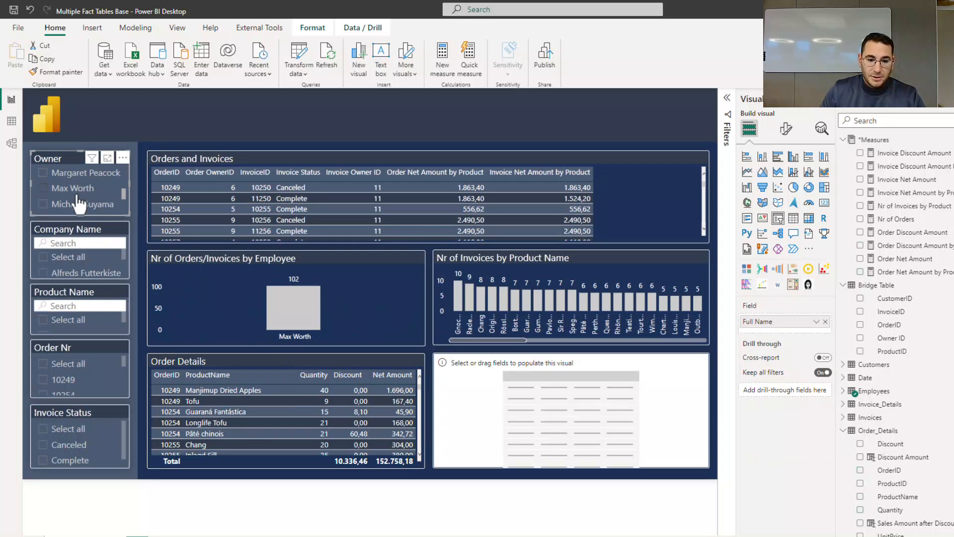
- Add InvoiceID, ProductName and Quantity from Invoice_Details to the empty table visual beside Order Details
{"action": "left_click", "coordinate": [511, 395]}
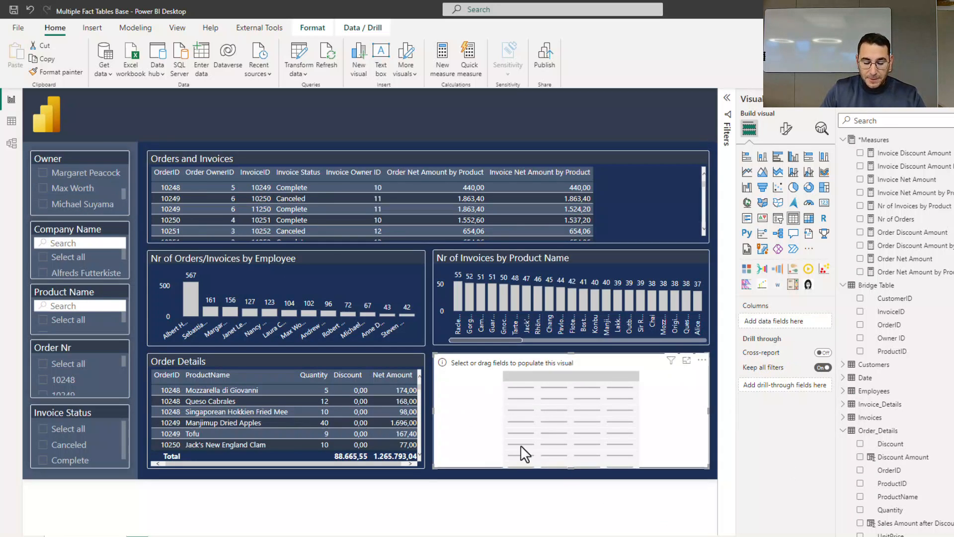
{"action": "left_click", "coordinate": [843, 430]}
{"action": "left_click", "coordinate": [843, 404]}
{"action": "scroll", "coordinate": [855, 420], "scroll_direction": "down", "scroll_amount": 3}
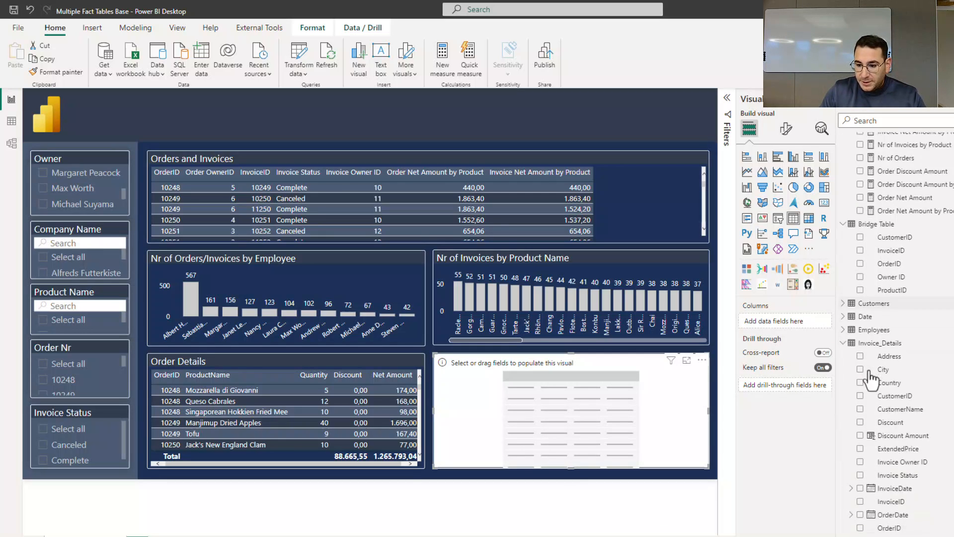
{"action": "scroll", "coordinate": [860, 426], "scroll_direction": "down", "scroll_amount": 2}
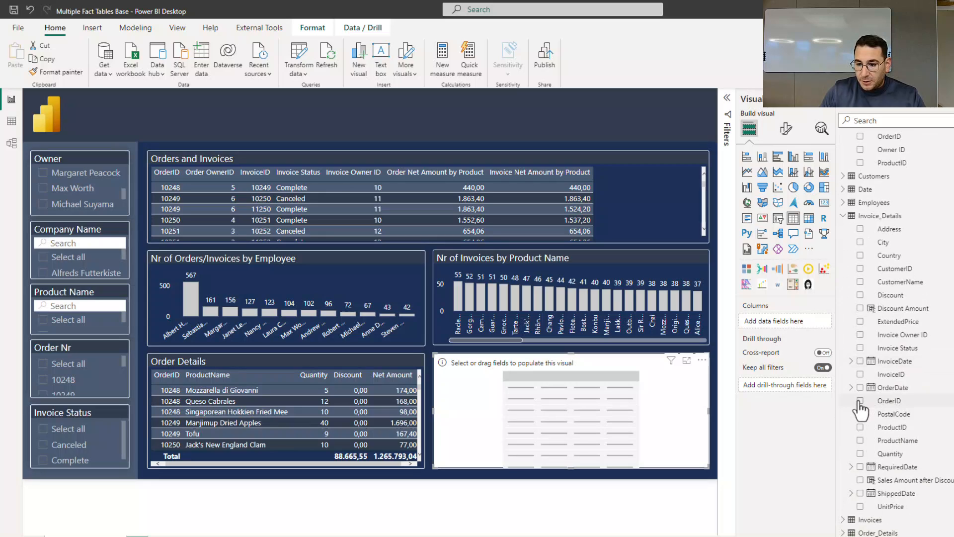
{"action": "left_click", "coordinate": [860, 374]}
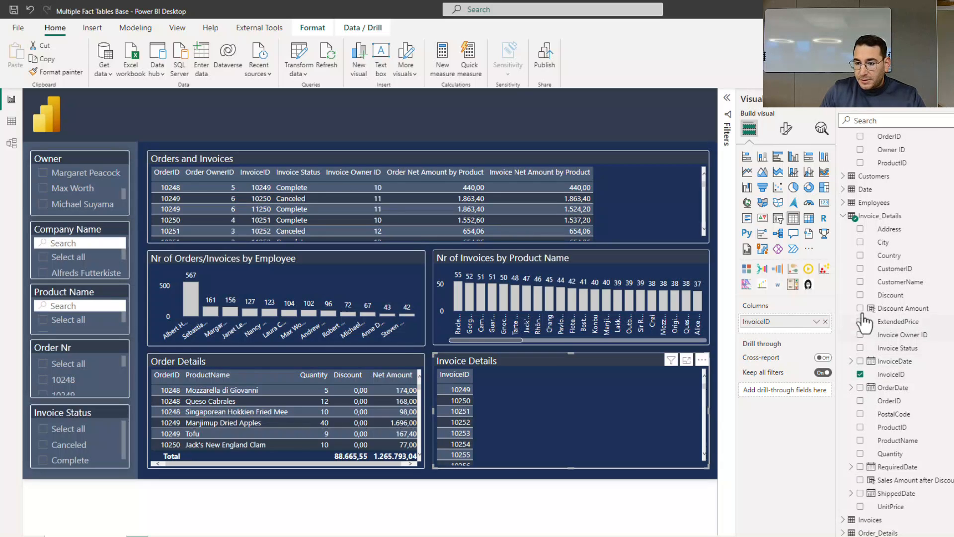
{"action": "left_click", "coordinate": [860, 440]}
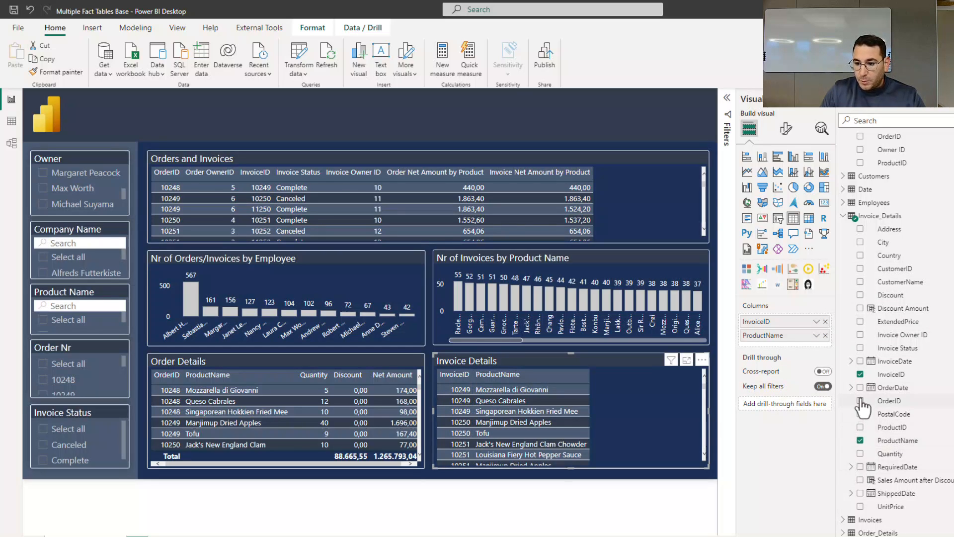
{"action": "left_click", "coordinate": [860, 374]}
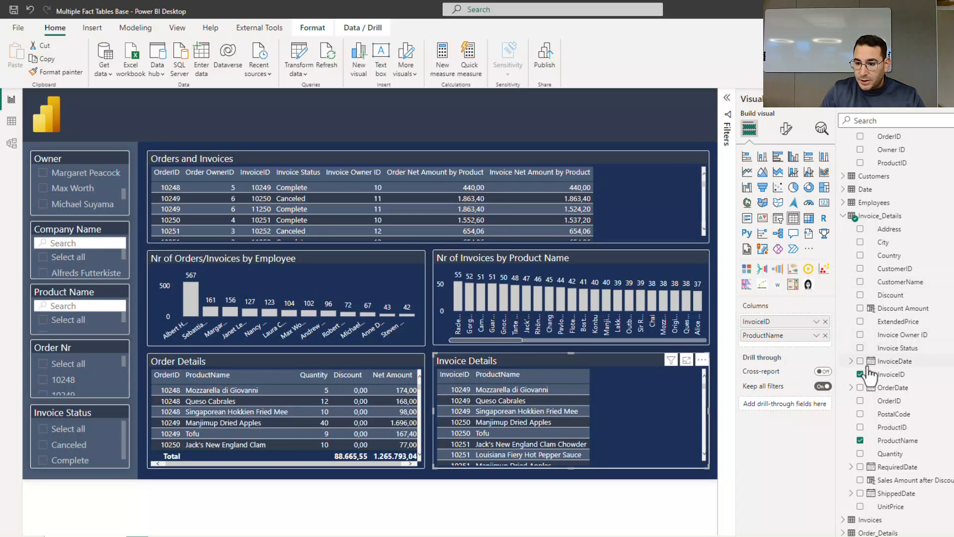
{"action": "left_click", "coordinate": [860, 453]}
- Add the measures Invoice Discount Amount by Product and Invoice Net Amount by Product to the Invoice Details table
{"action": "scroll", "coordinate": [875, 447], "scroll_direction": "up", "scroll_amount": 5}
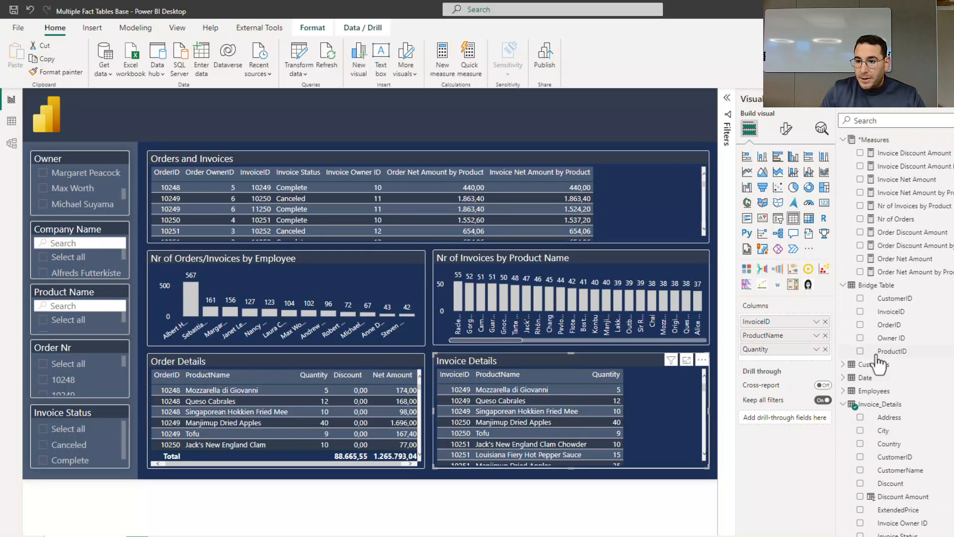
{"action": "left_click", "coordinate": [860, 166]}
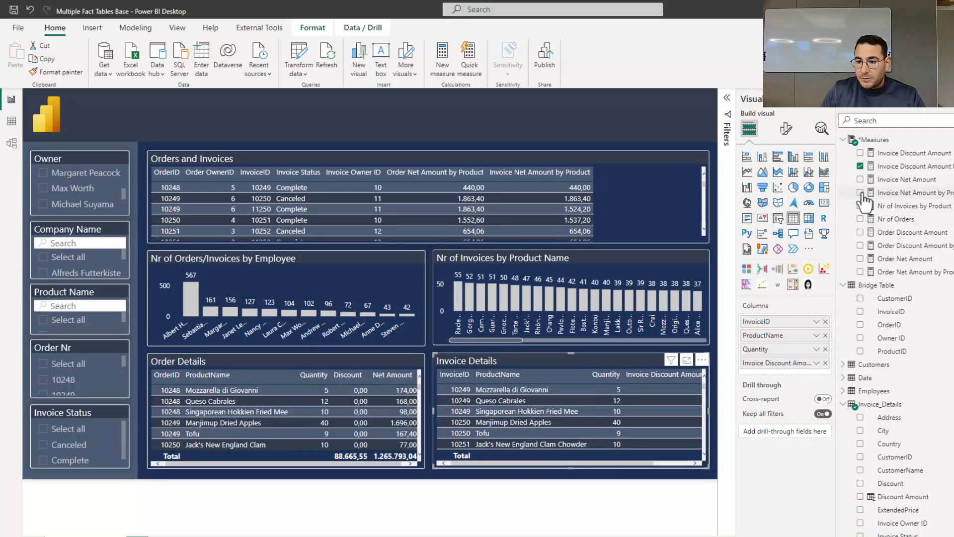
{"action": "left_click", "coordinate": [859, 192]}
- Rename the Invoice Details table's discount and net amount measure columns as Discount and Net Amount
{"action": "double_click", "coordinate": [793, 363]}
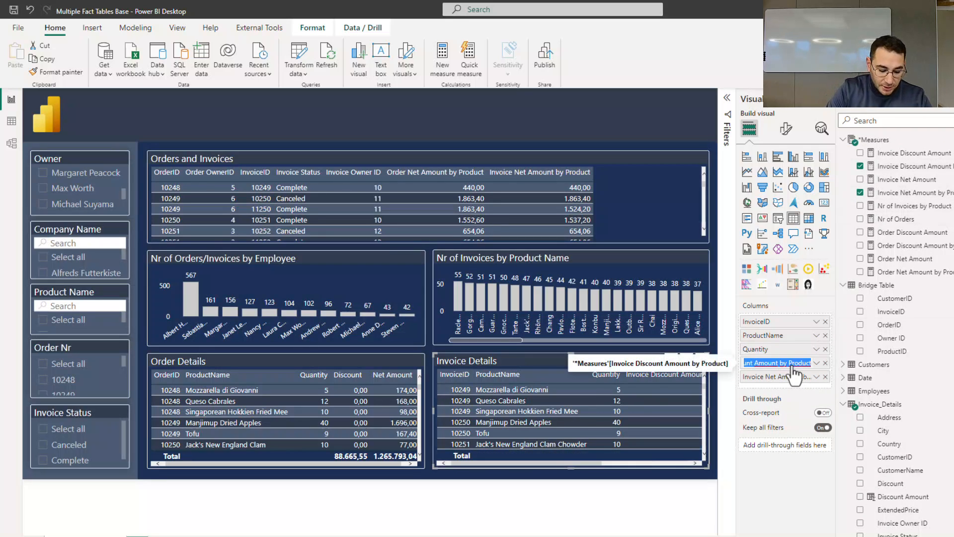
{"action": "type", "text": "Discount"}
{"action": "key", "text": "Return"}
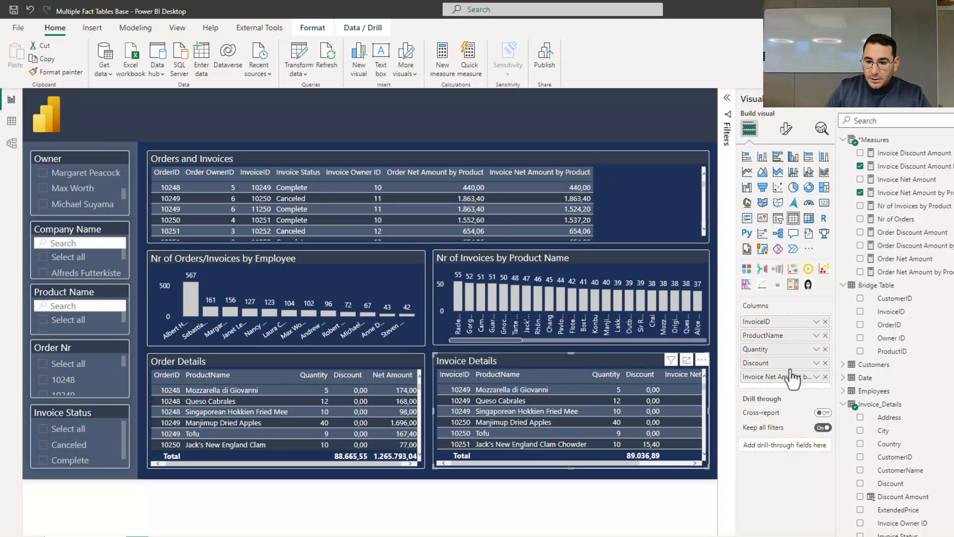
{"action": "double_click", "coordinate": [789, 380]}
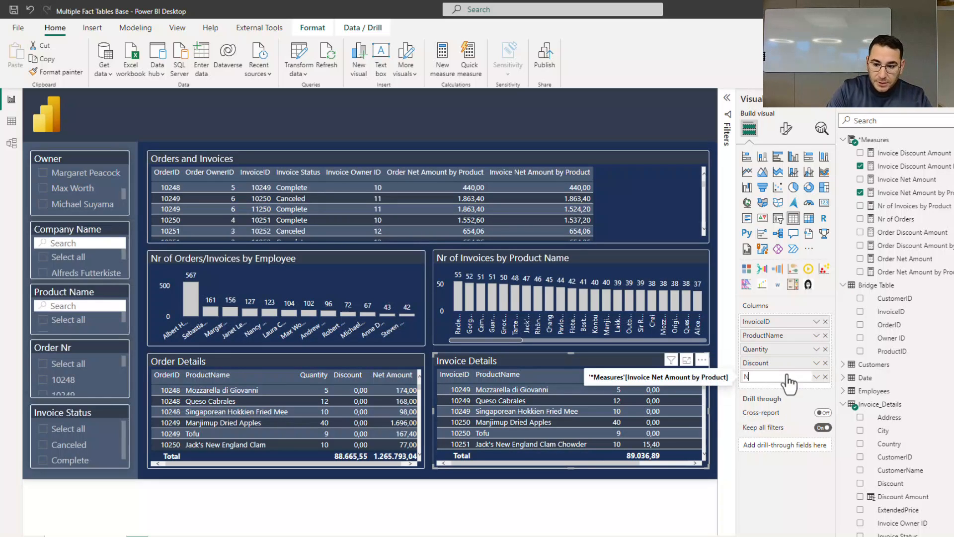
{"action": "type", "text": "Net Amount"}
{"action": "key", "text": "Return"}
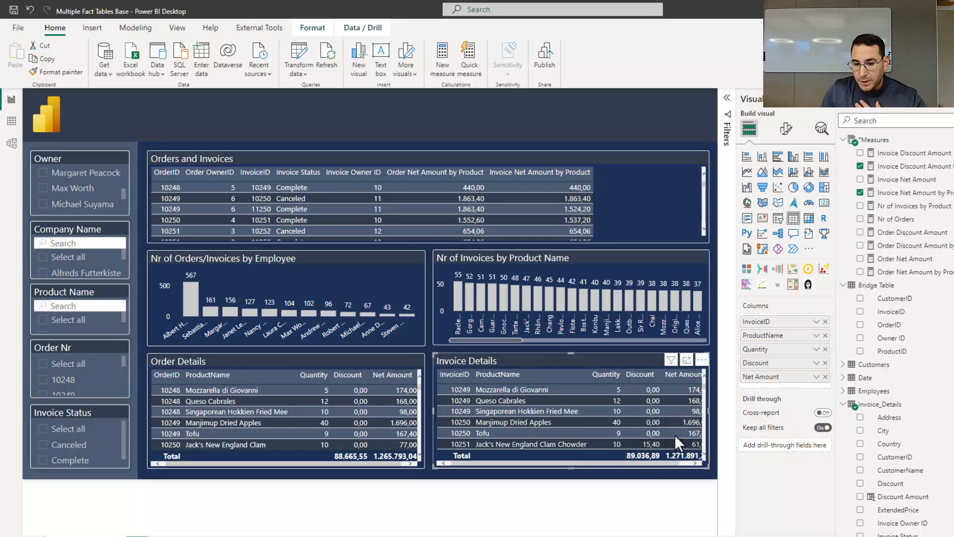
- Filter the report to the second order listed in the Order Nr slicer
{"action": "left_click", "coordinate": [652, 462]}
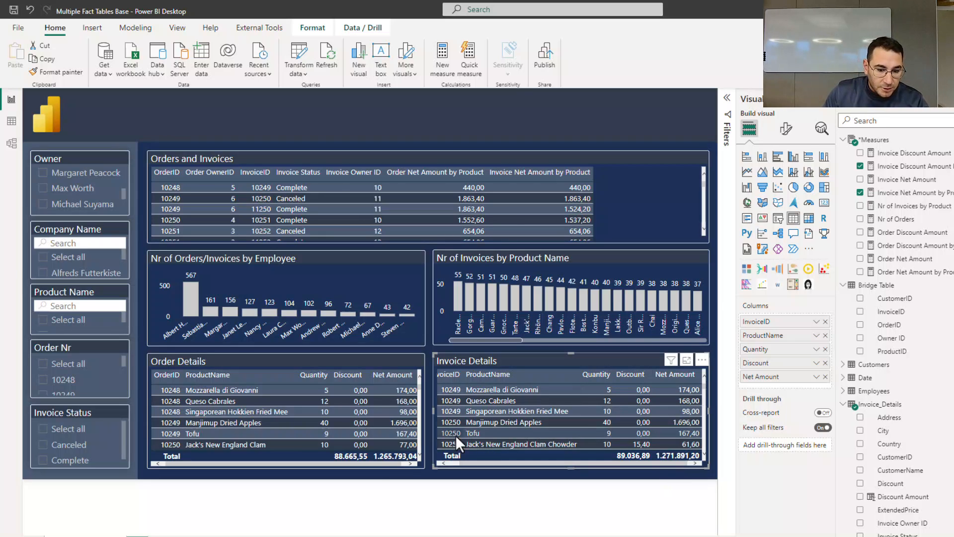
{"action": "left_click_drag", "start_coordinate": [377, 465], "coordinate": [398, 462]}
{"action": "left_click", "coordinate": [398, 462]}
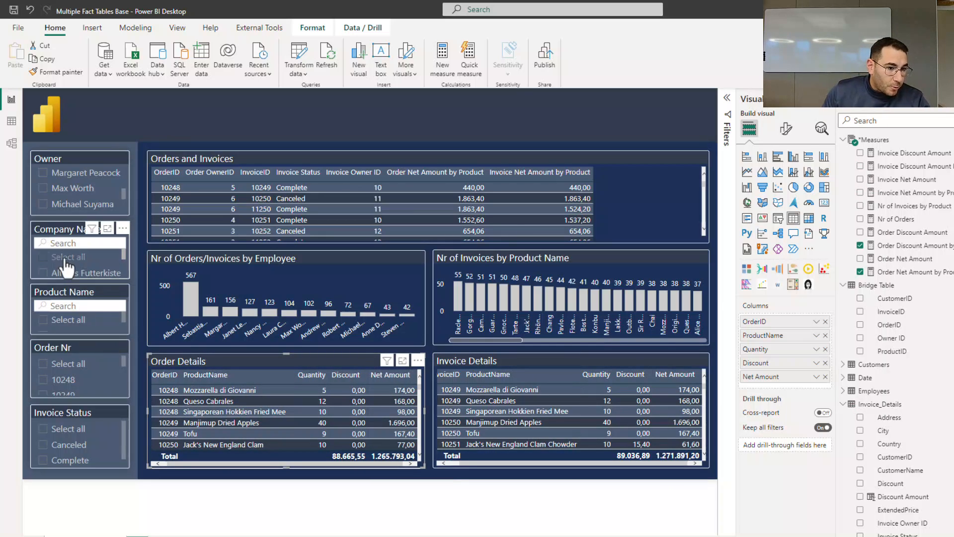
{"action": "scroll", "coordinate": [70, 383], "scroll_direction": "down", "scroll_amount": 2}
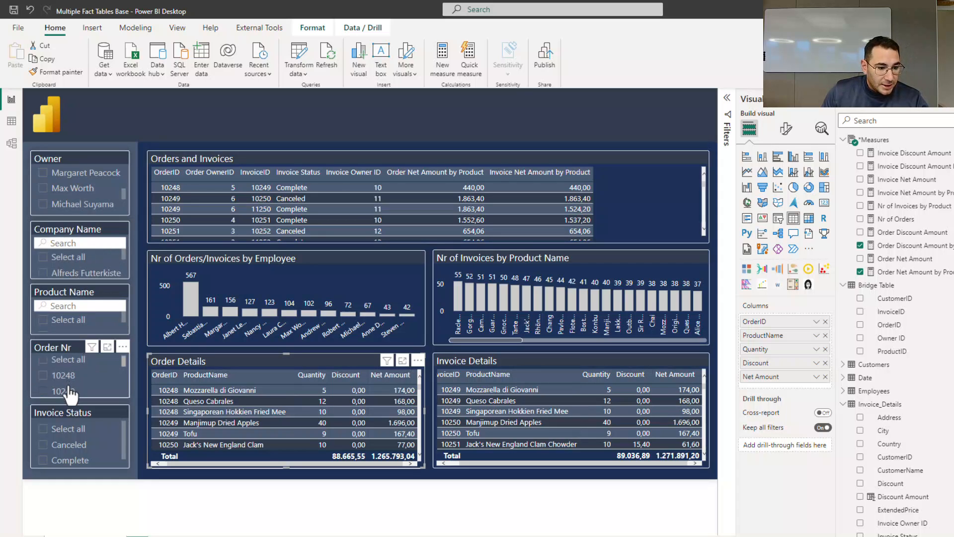
{"action": "left_click", "coordinate": [50, 383]}
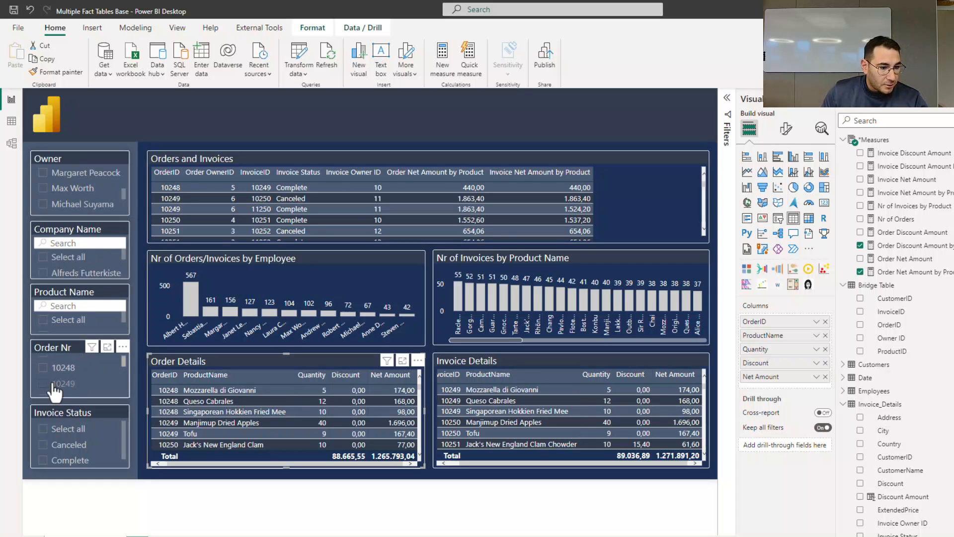
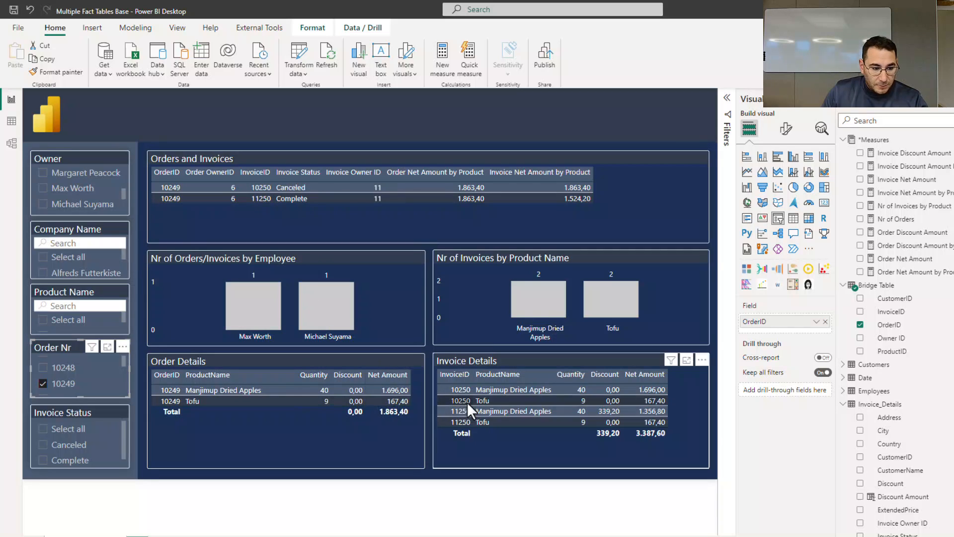
- Search the Product Name slicer for "manjim", filter the report by Manjimup Dried Apples, and clear that product selection
{"action": "left_click", "coordinate": [77, 307]}
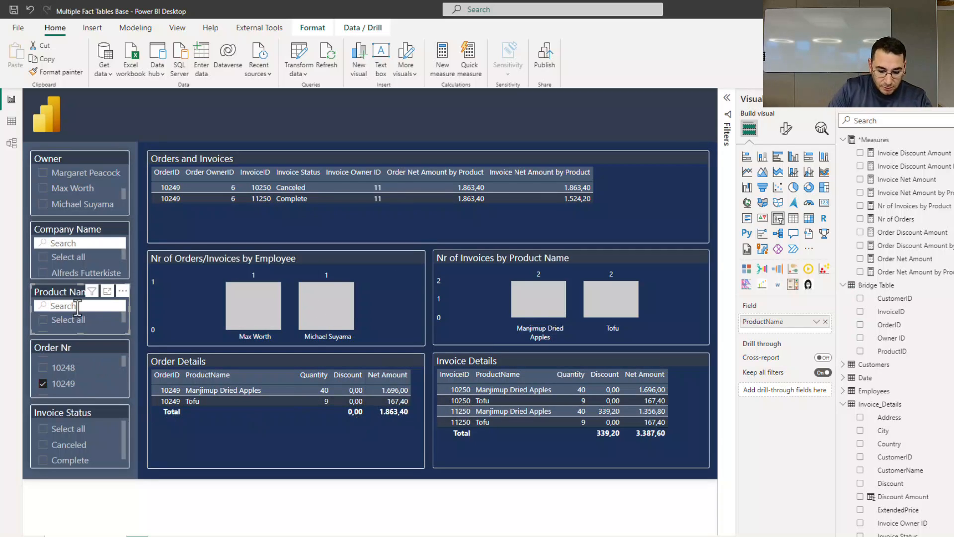
{"action": "type", "text": "manjim"}
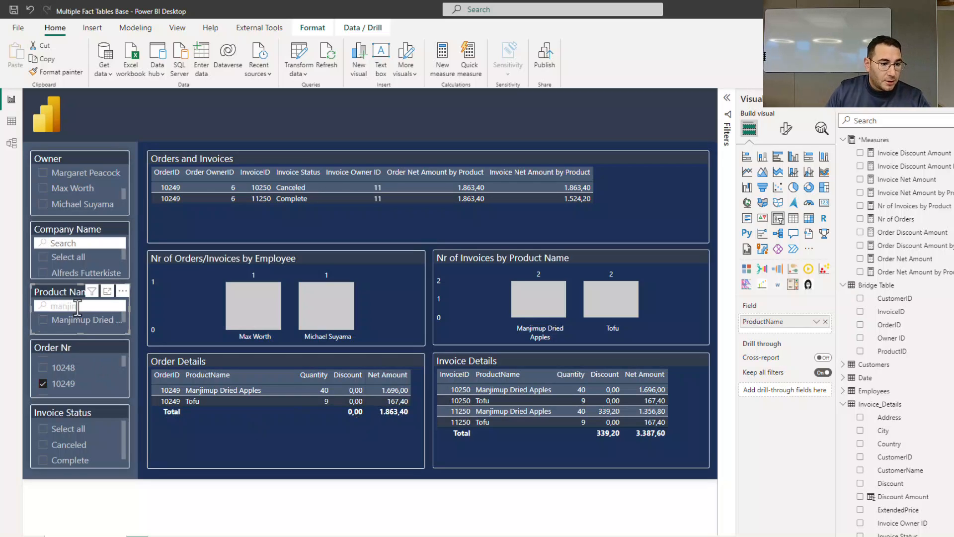
{"action": "left_click", "coordinate": [82, 320]}
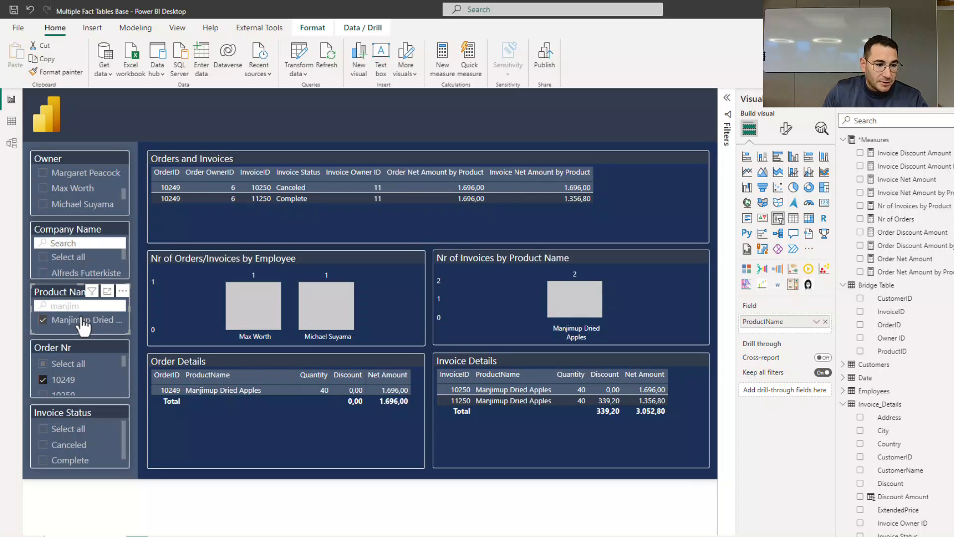
{"action": "left_click", "coordinate": [82, 322]}
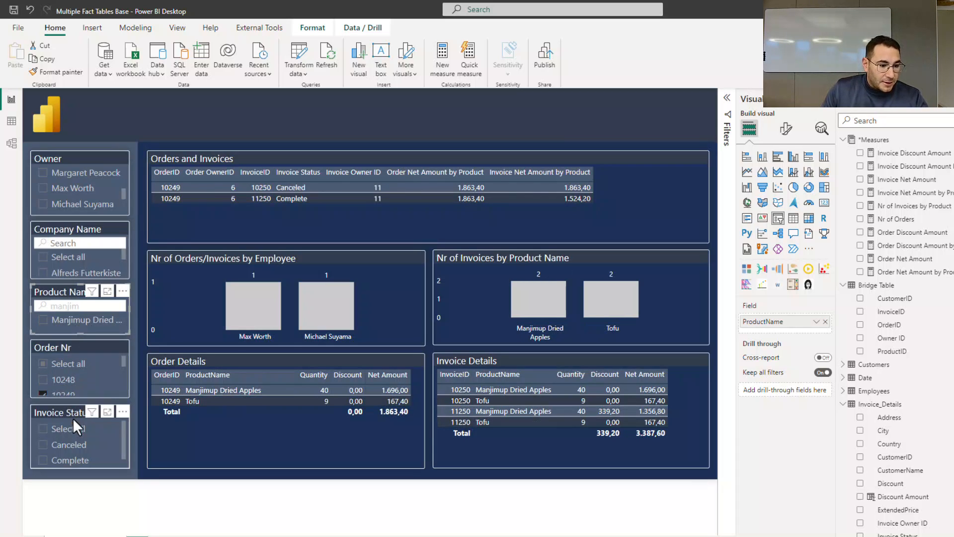
- Check the filtered order with Invoice Status set to Canceled and to Complete, and clear the status filter
{"action": "left_click", "coordinate": [75, 446]}
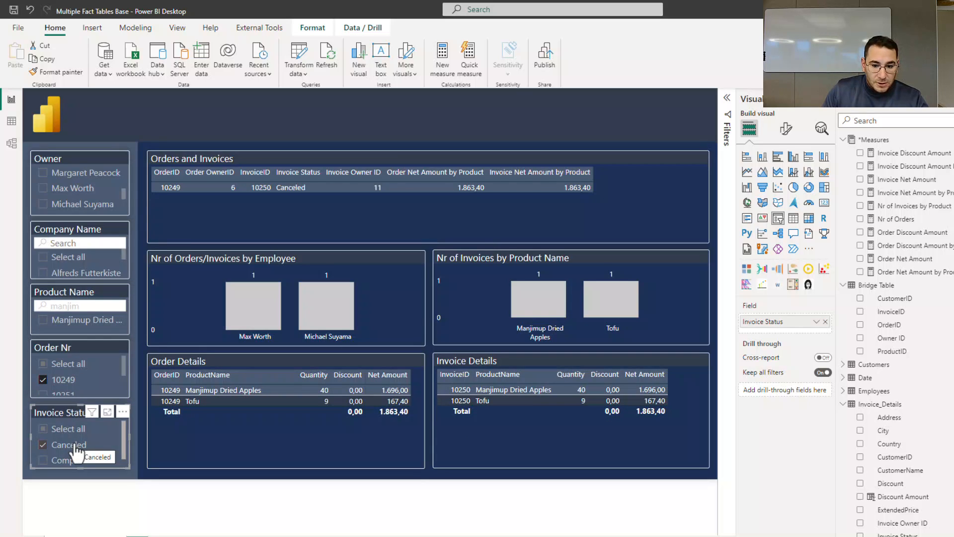
{"action": "left_click", "coordinate": [77, 447]}
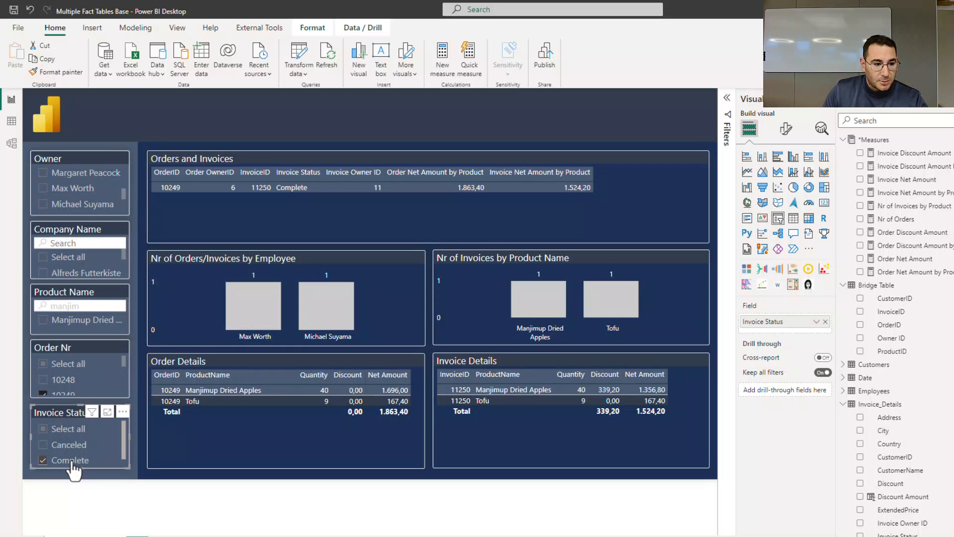
{"action": "left_click", "coordinate": [72, 461]}
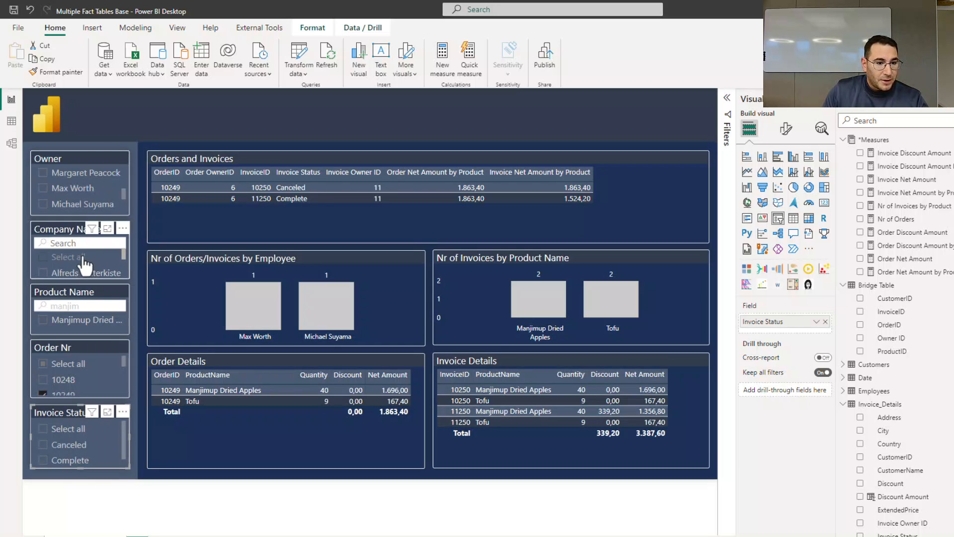
- Add CompanyName from Customers as the first column of the Orders and Invoices table
{"action": "left_click", "coordinate": [566, 234]}
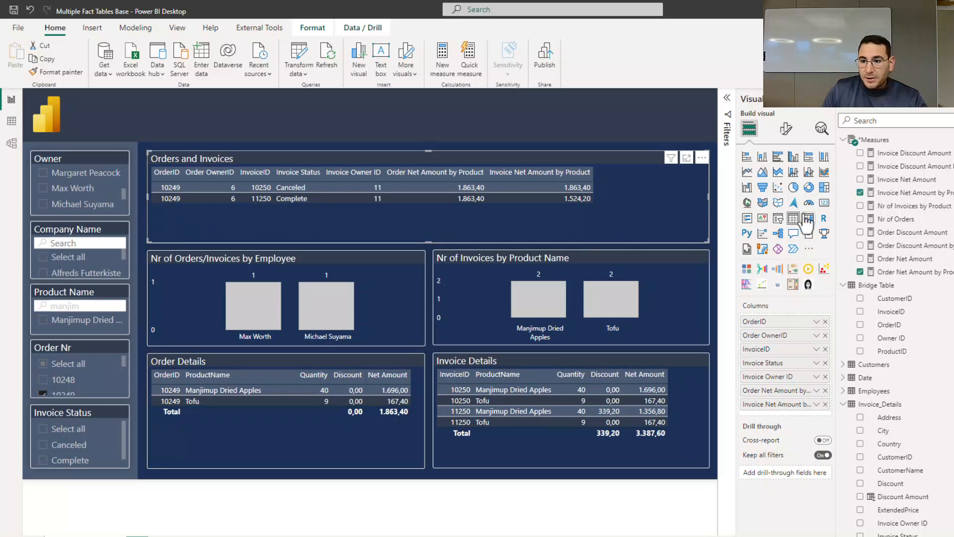
{"action": "scroll", "coordinate": [867, 369], "scroll_direction": "down", "scroll_amount": 3}
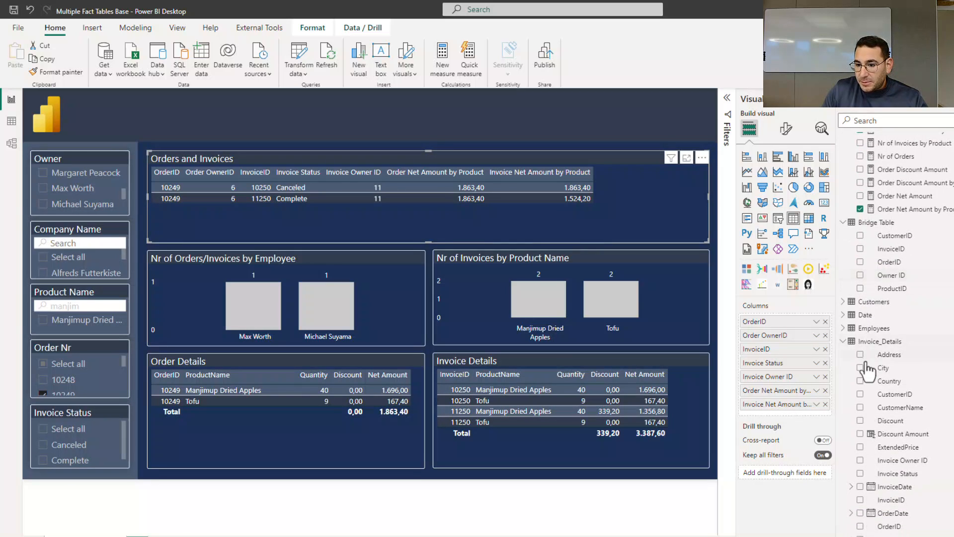
{"action": "left_click", "coordinate": [843, 302]}
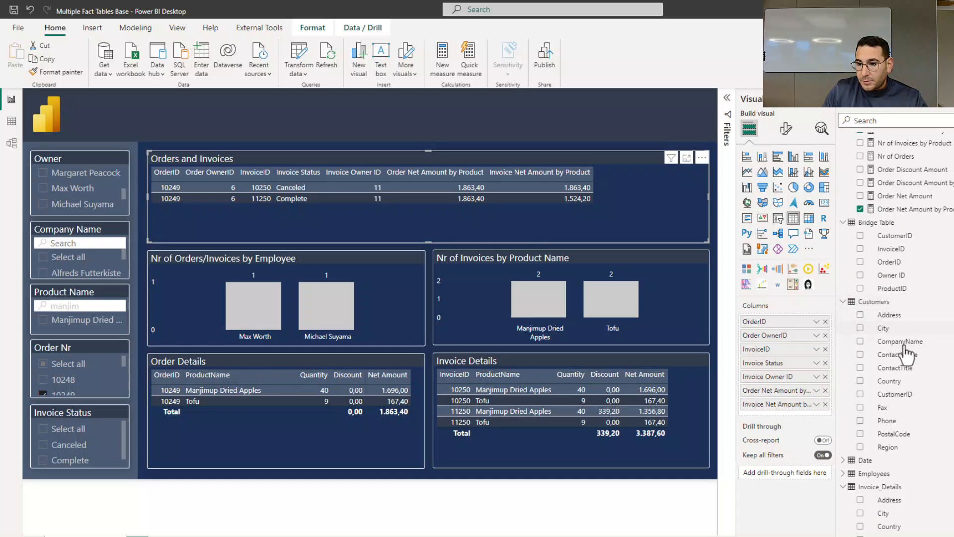
{"action": "left_click_drag", "start_coordinate": [932, 350], "coordinate": [794, 322]}
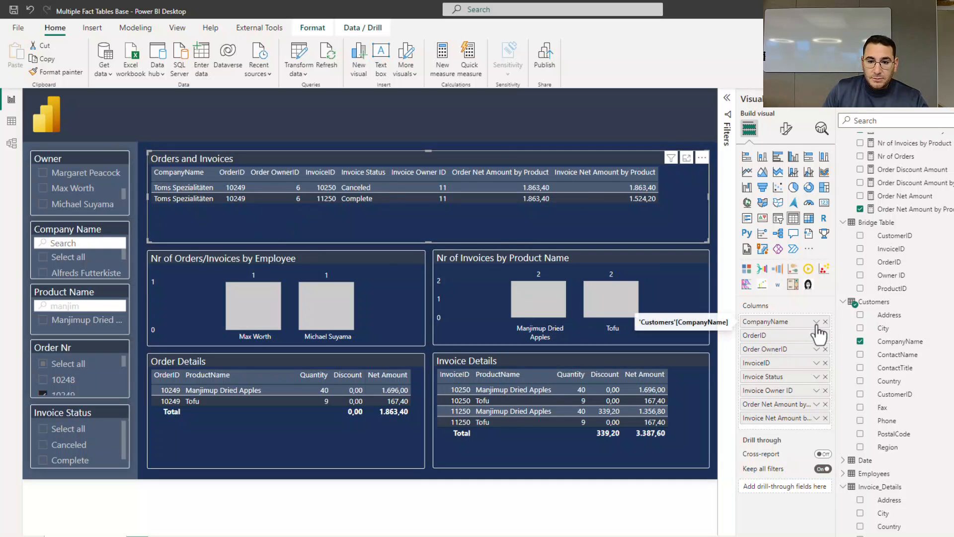
- Clear the Order Nr filter, search the Company Name slicer for "toms", and filter the report by Toms Spezialitäten
{"action": "left_click", "coordinate": [77, 394]}
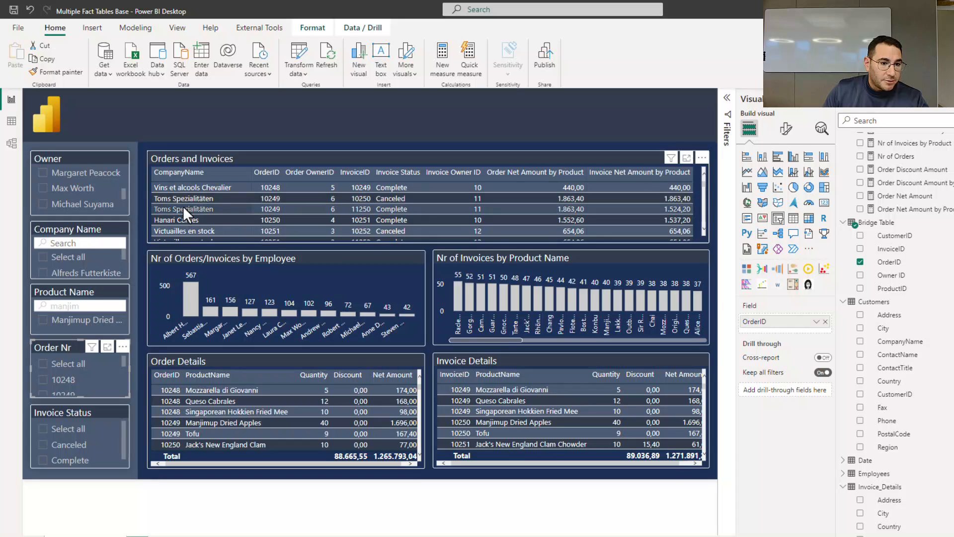
{"action": "left_click", "coordinate": [67, 242]}
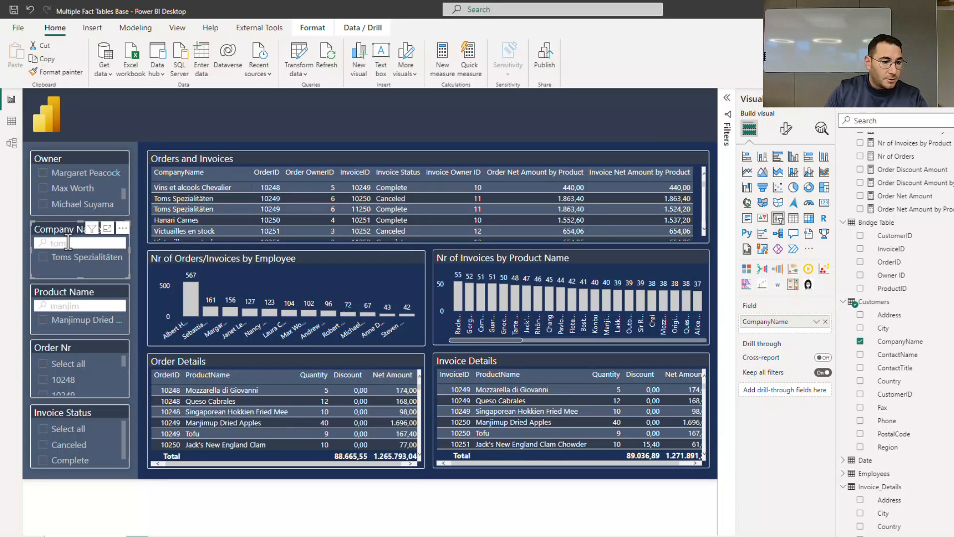
{"action": "type", "text": "toms"}
{"action": "left_click", "coordinate": [65, 258]}
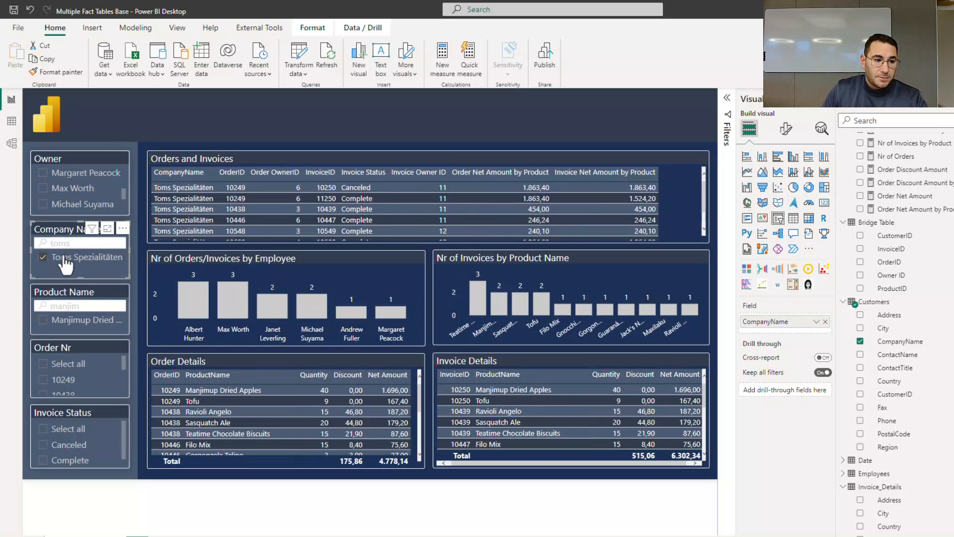
- Clear the company selection and the search texts in the Company Name and Product Name slicers
{"action": "left_click", "coordinate": [65, 258]}
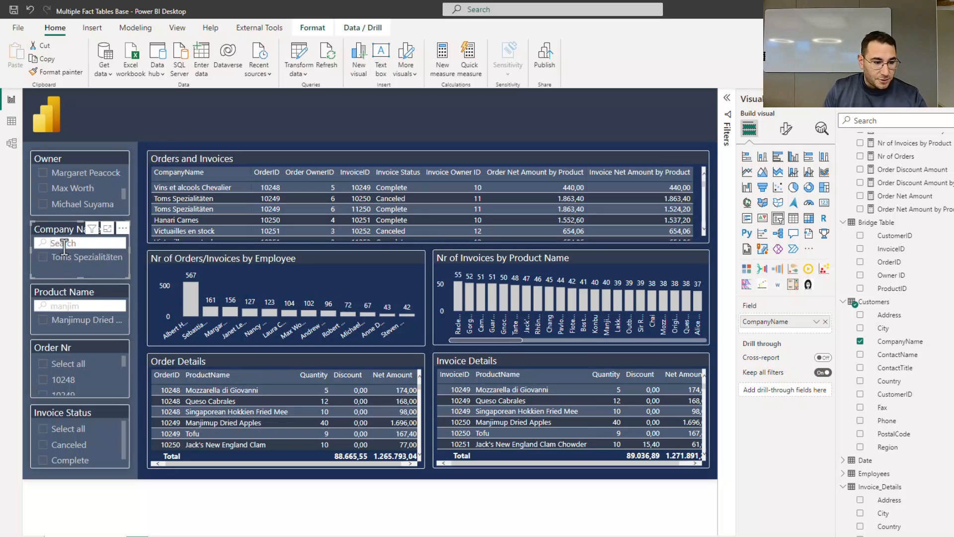
{"action": "double_click", "coordinate": [73, 306]}
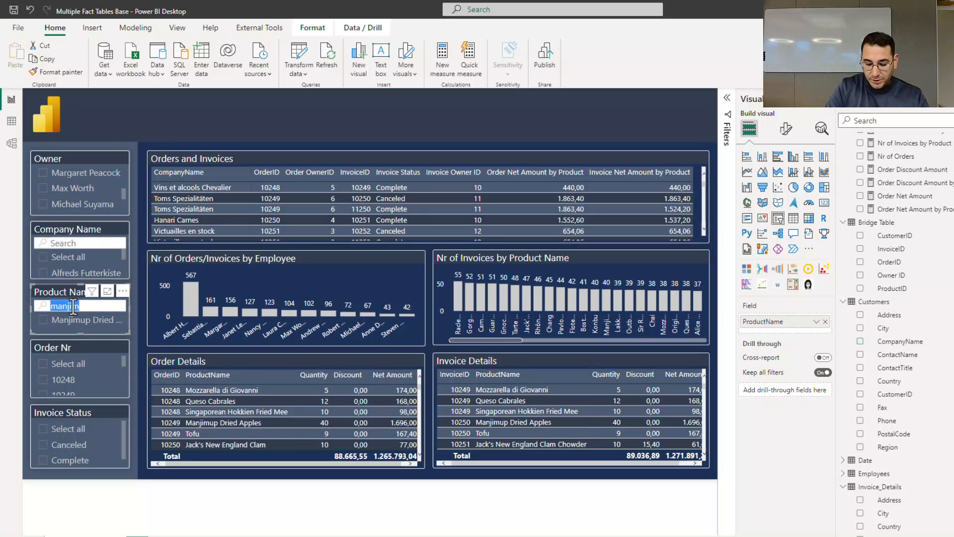
{"action": "key", "text": "BackSpace"}
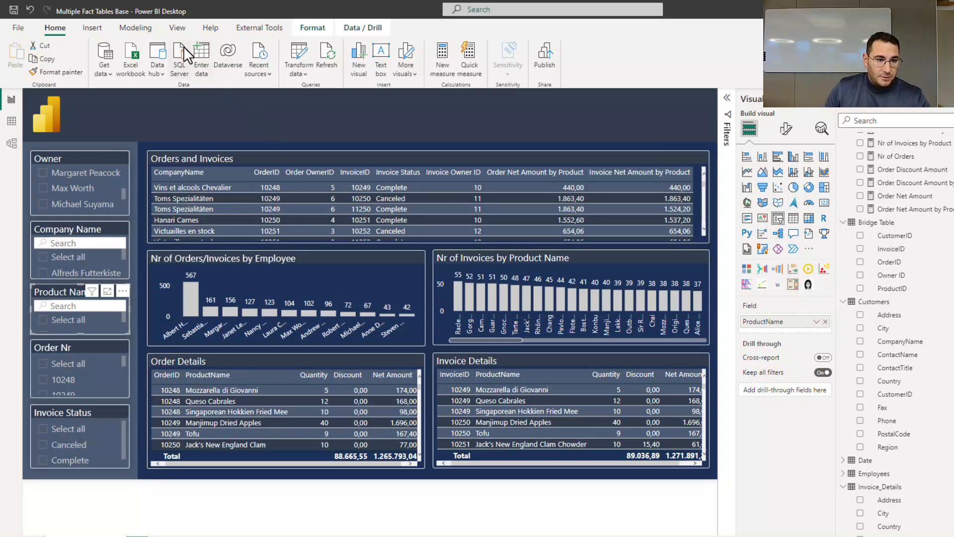
- Create a security role named Finance JR in Manage roles
{"action": "left_click", "coordinate": [130, 29]}
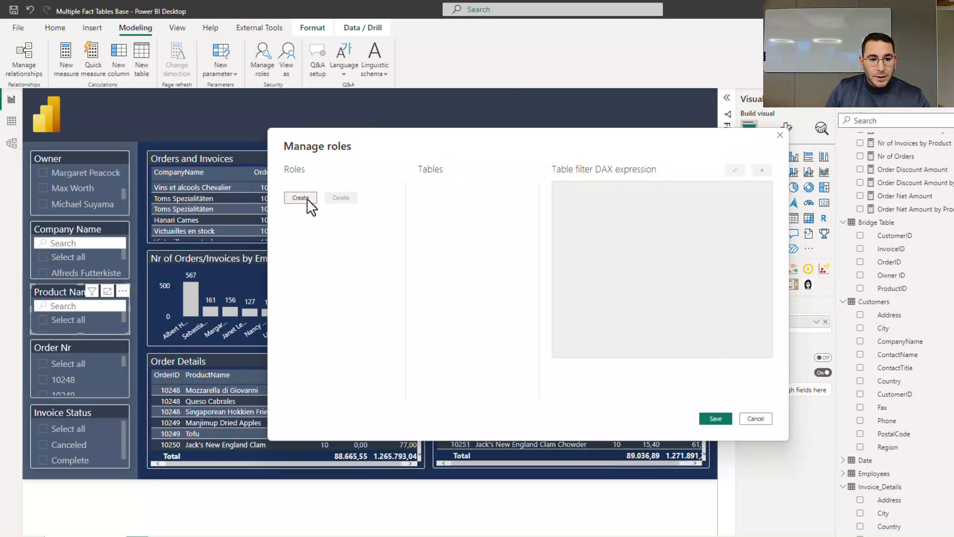
{"action": "left_click", "coordinate": [308, 210]}
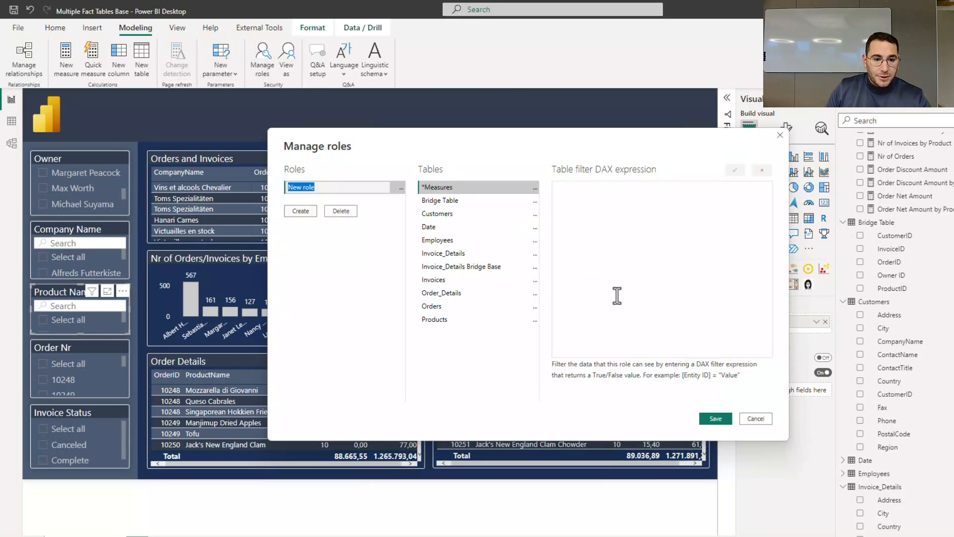
{"action": "type", "text": "Finance JR"}
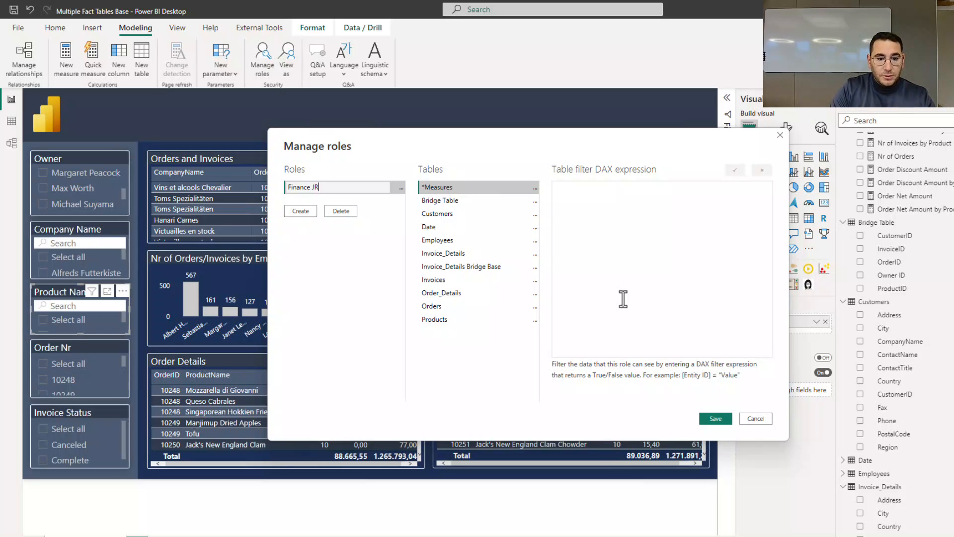
{"action": "key", "text": "Return"}
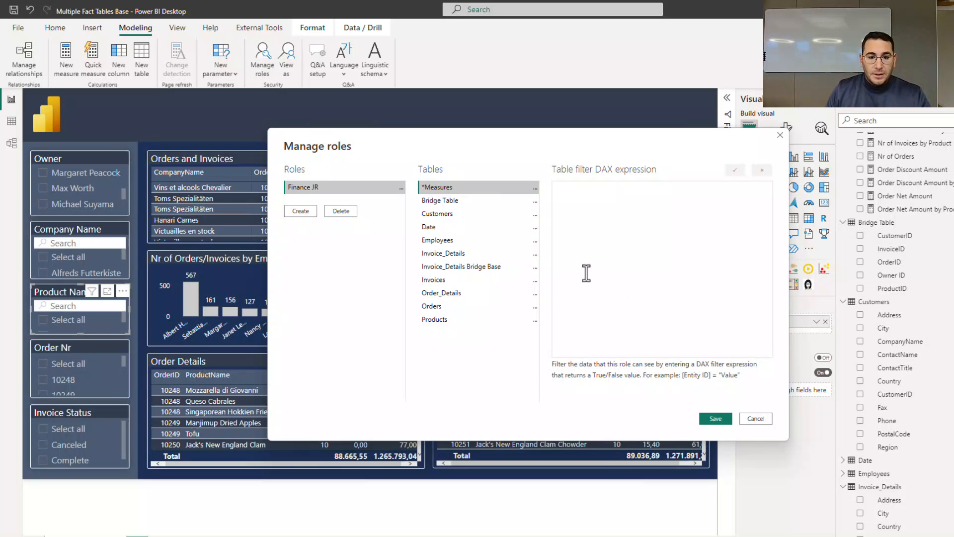
- Try to restrict the Finance JR role's Employees table with the filter [EmployeeID] = 11 and save the roles
{"action": "left_click", "coordinate": [490, 250]}
{"action": "left_click", "coordinate": [578, 214]}
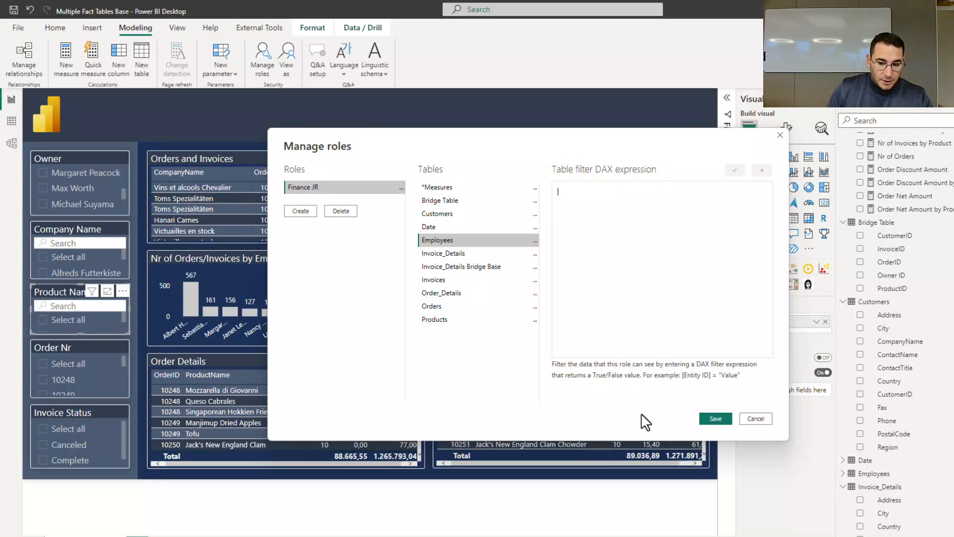
{"action": "type", "text": "[EmployeeID] = 11"}
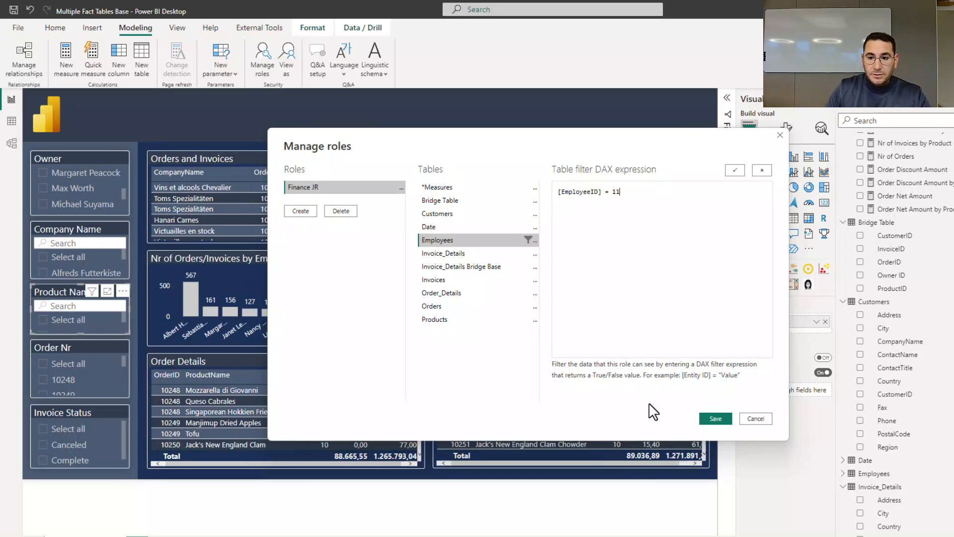
{"action": "left_click", "coordinate": [735, 170]}
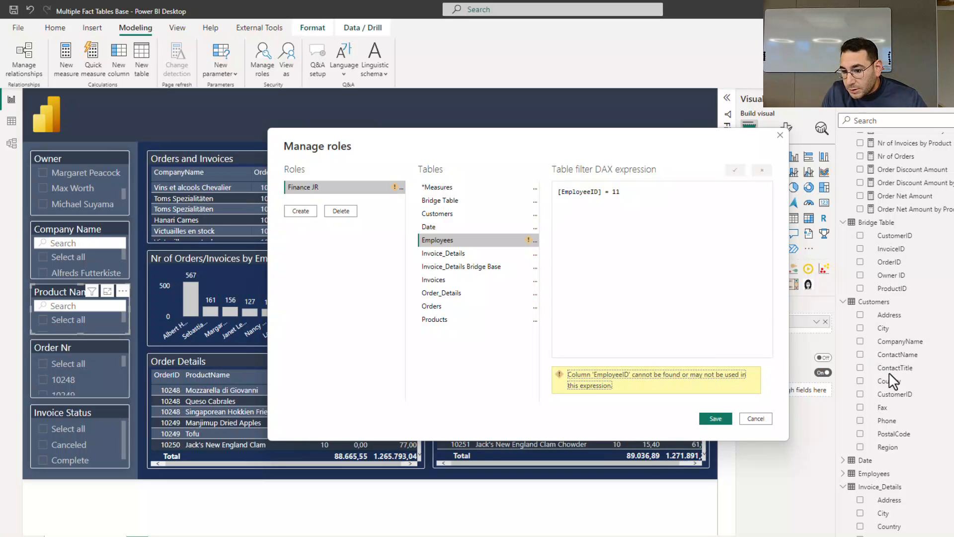
{"action": "left_click", "coordinate": [715, 418]}
{"action": "left_click", "coordinate": [580, 311]}
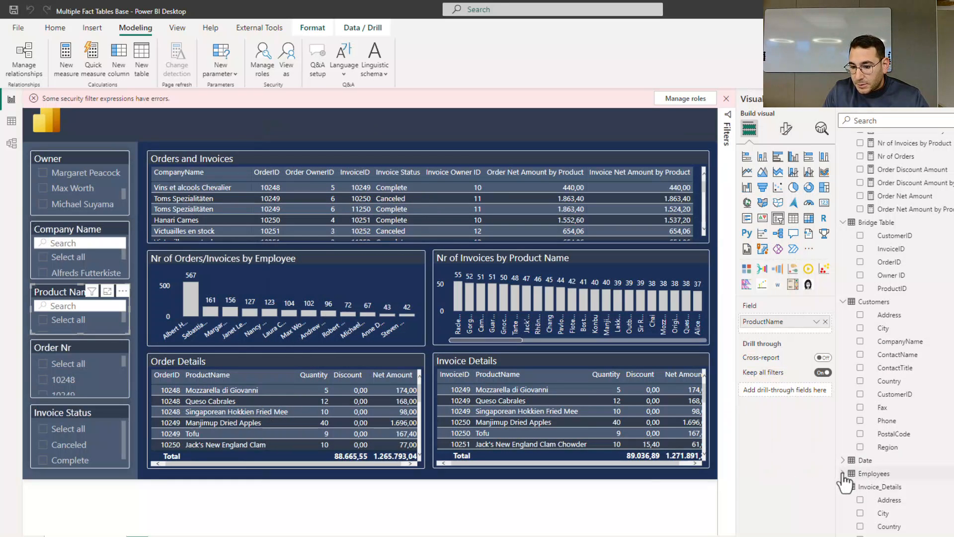
- Look up the ID column in the Employees table and correct the Finance JR role's Employees filter to [OwnerID] = 11
{"action": "left_click", "coordinate": [850, 474]}
{"action": "scroll", "coordinate": [886, 461], "scroll_direction": "down", "scroll_amount": 3}
{"action": "left_click", "coordinate": [890, 375]}
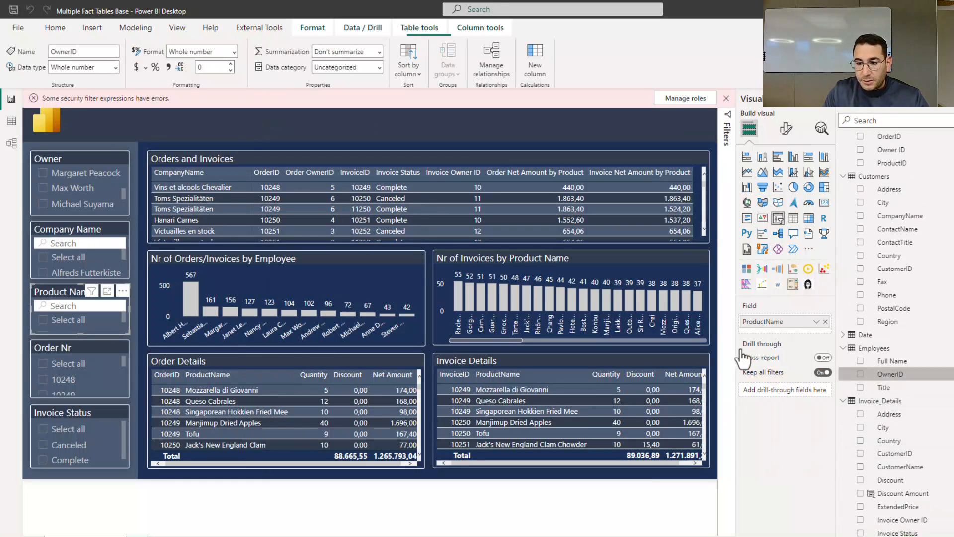
{"action": "left_click", "coordinate": [693, 97]}
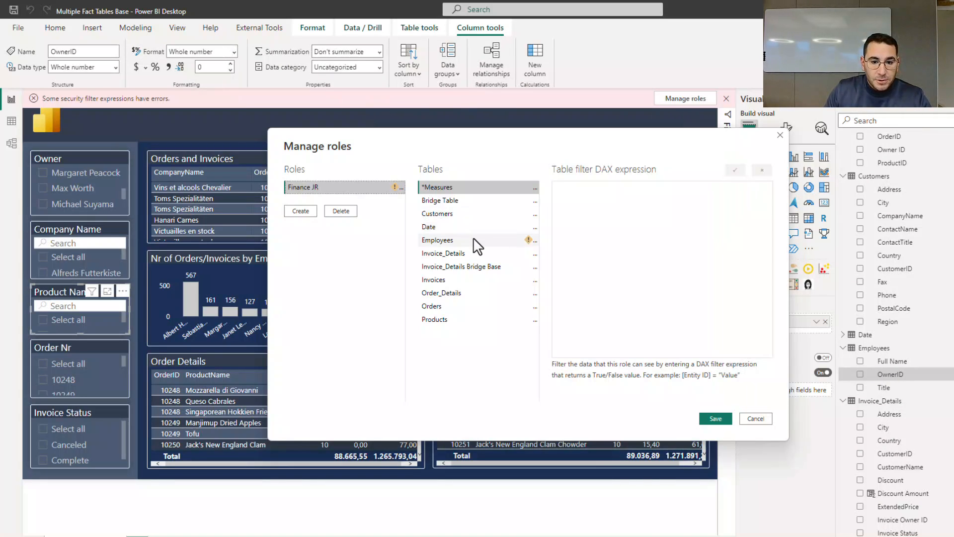
{"action": "left_click", "coordinate": [478, 244]}
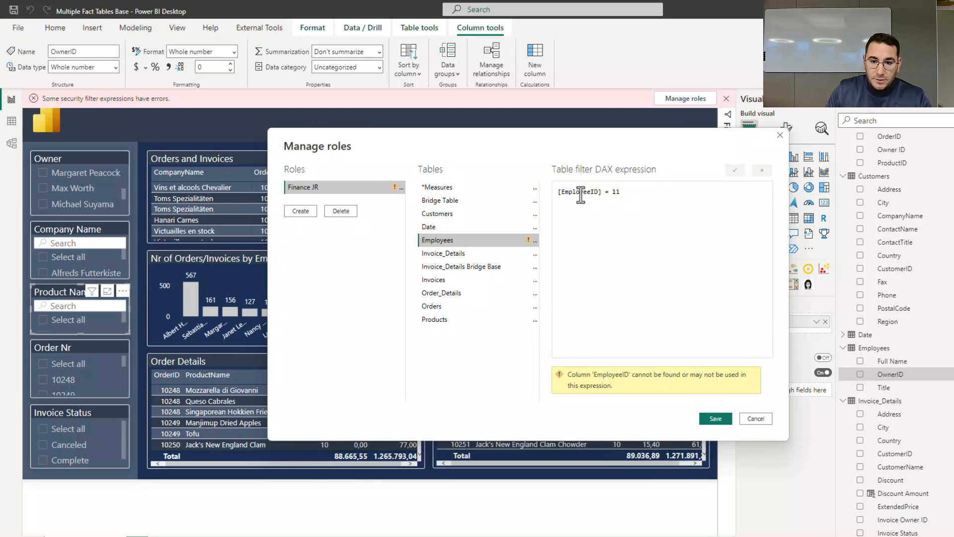
{"action": "left_click_drag", "start_coordinate": [590, 193], "coordinate": [564, 191]}
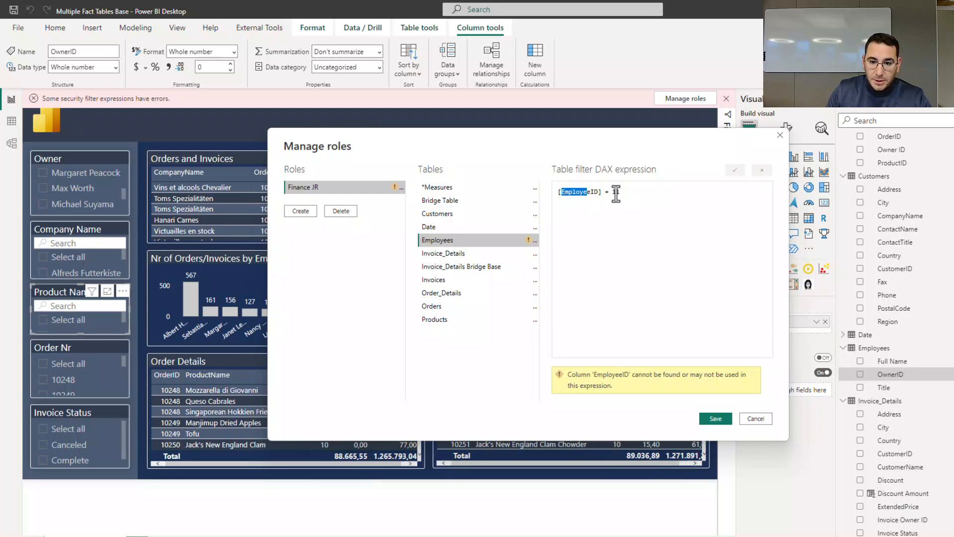
{"action": "key", "text": "Delete"}
{"action": "key", "text": "Delete"}
{"action": "type", "text": "O"}
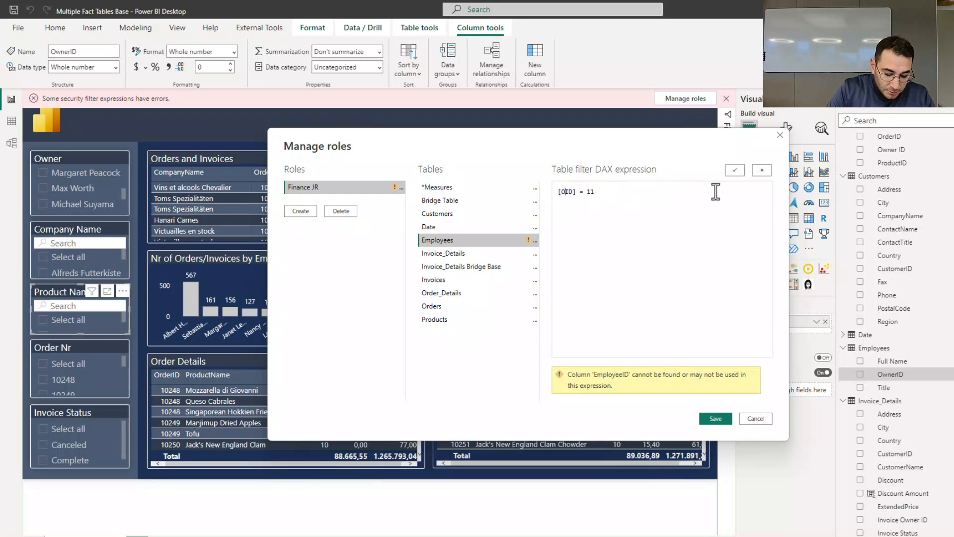
{"action": "type", "text": "wner"}
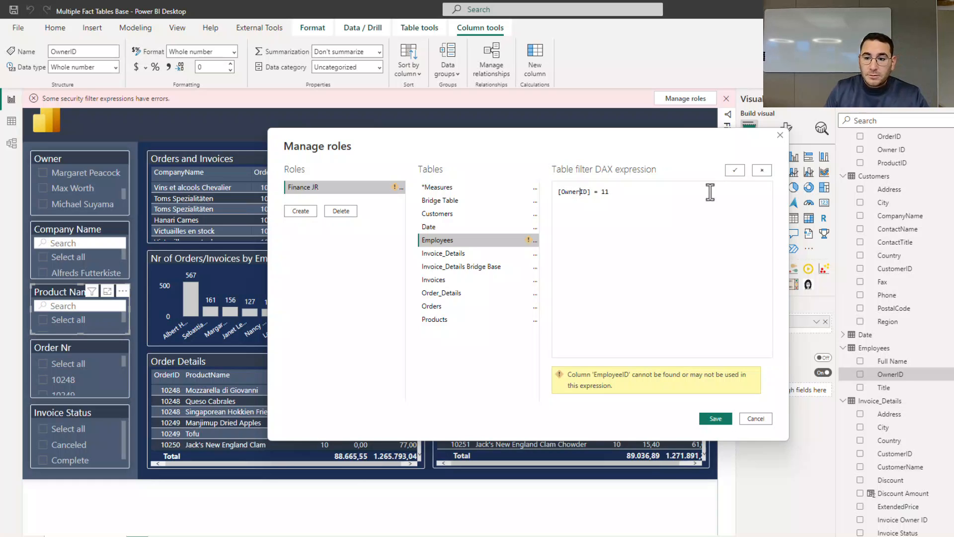
{"action": "left_click", "coordinate": [734, 170]}
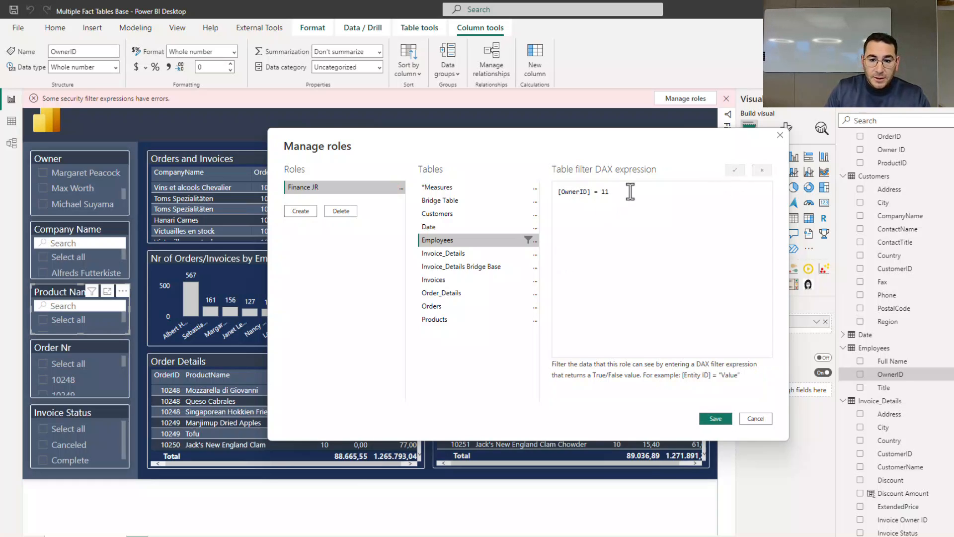
- Copy the Finance JR filter expression and create a second security role named Sales JR
{"action": "left_click_drag", "start_coordinate": [630, 191], "coordinate": [532, 194]}
{"action": "key", "text": "ctrl+c"}
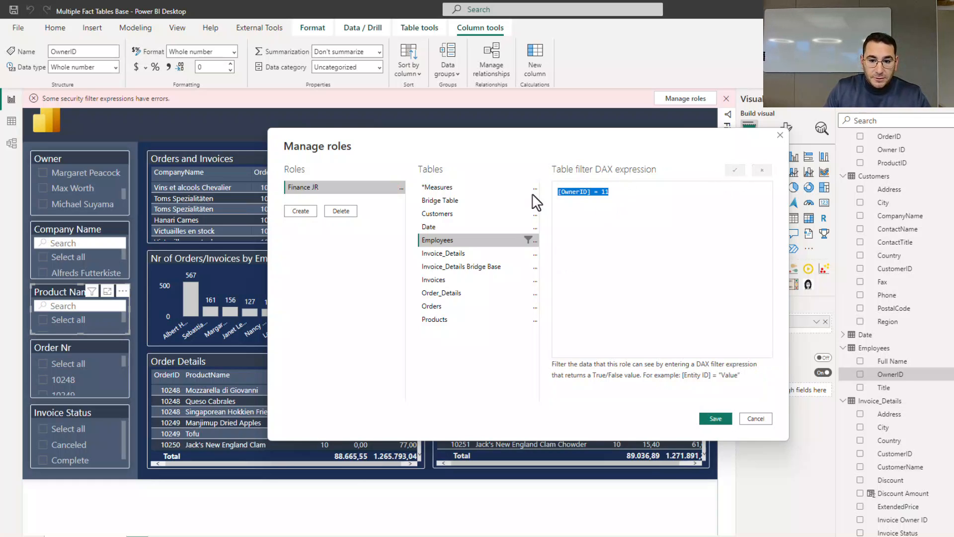
{"action": "left_click", "coordinate": [301, 210]}
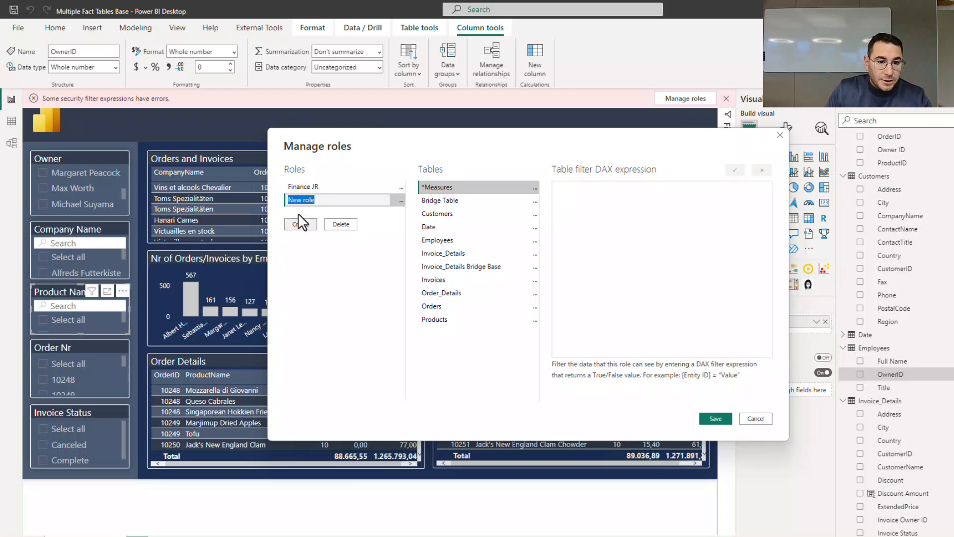
{"action": "left_click", "coordinate": [319, 200]}
{"action": "left_click", "coordinate": [320, 200]}
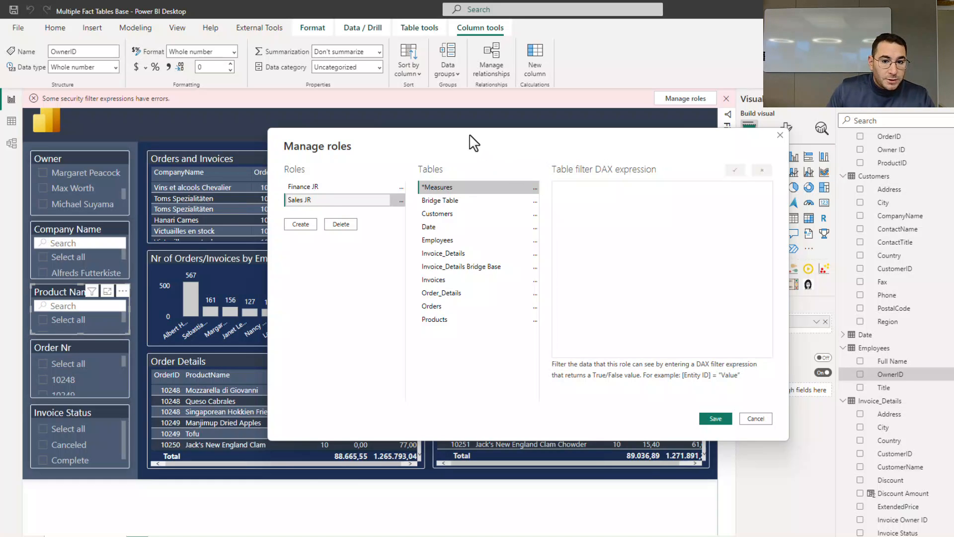
{"action": "left_click_drag", "start_coordinate": [474, 143], "coordinate": [450, 142]}
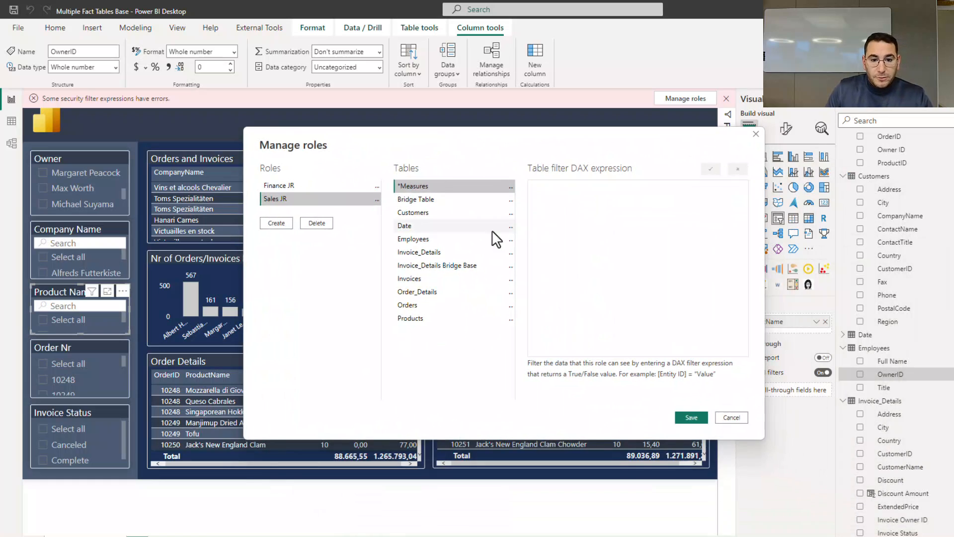
- Set the Sales JR role's Employees filter to [OwnerID] = 4, reusing the copied expression, and save the roles
{"action": "left_click", "coordinate": [457, 239]}
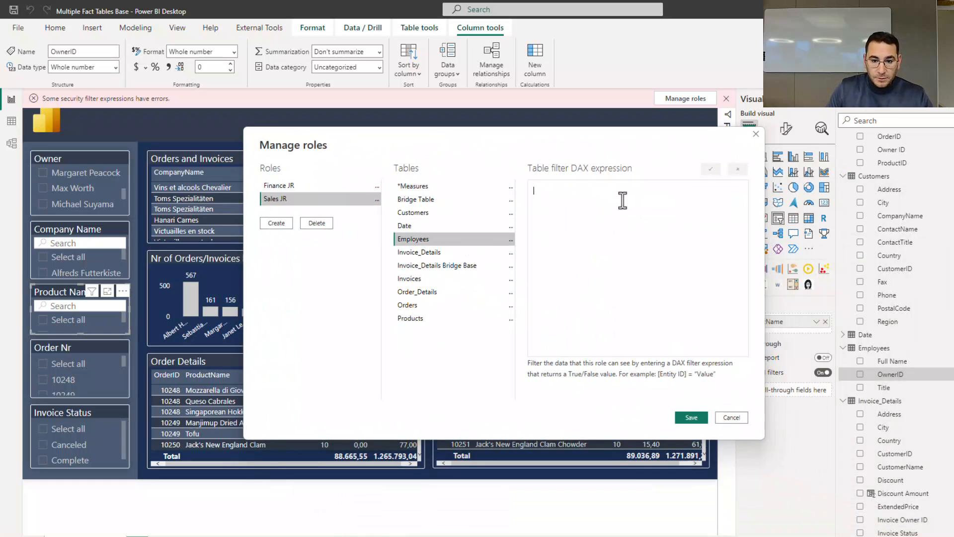
{"action": "key", "text": "ctrl+v"}
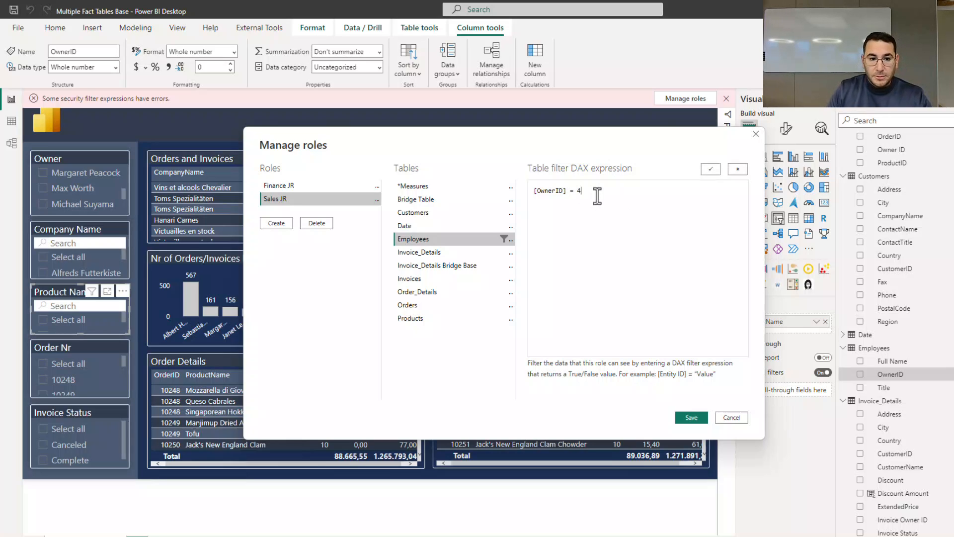
{"action": "left_click", "coordinate": [710, 169]}
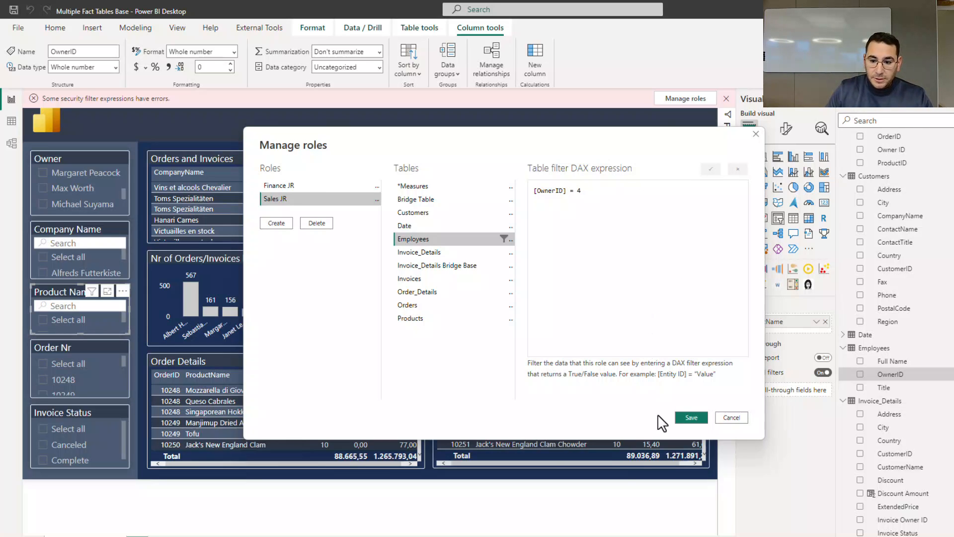
{"action": "left_click", "coordinate": [691, 417]}
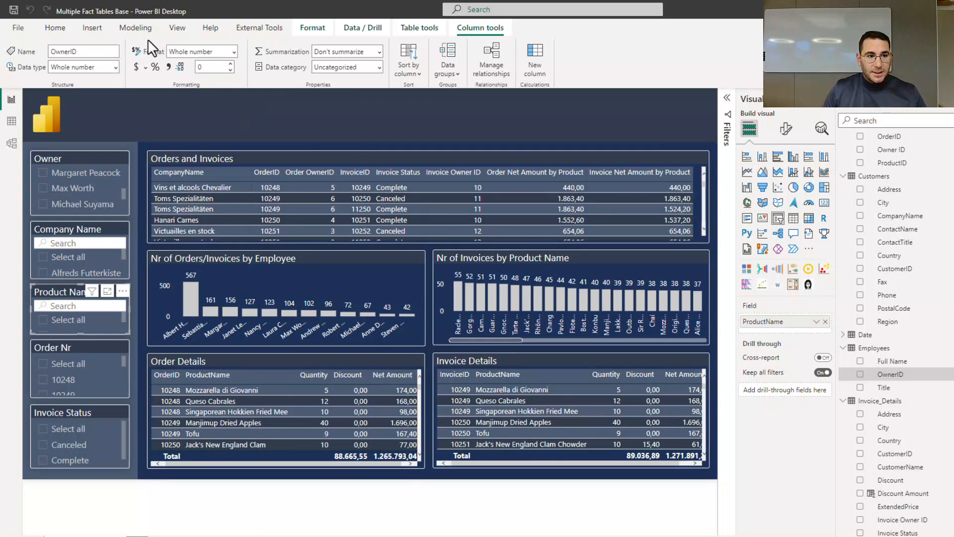
- View the report as the Finance JR role and examine the columns and totals of the Invoice Details table
{"action": "left_click", "coordinate": [131, 29]}
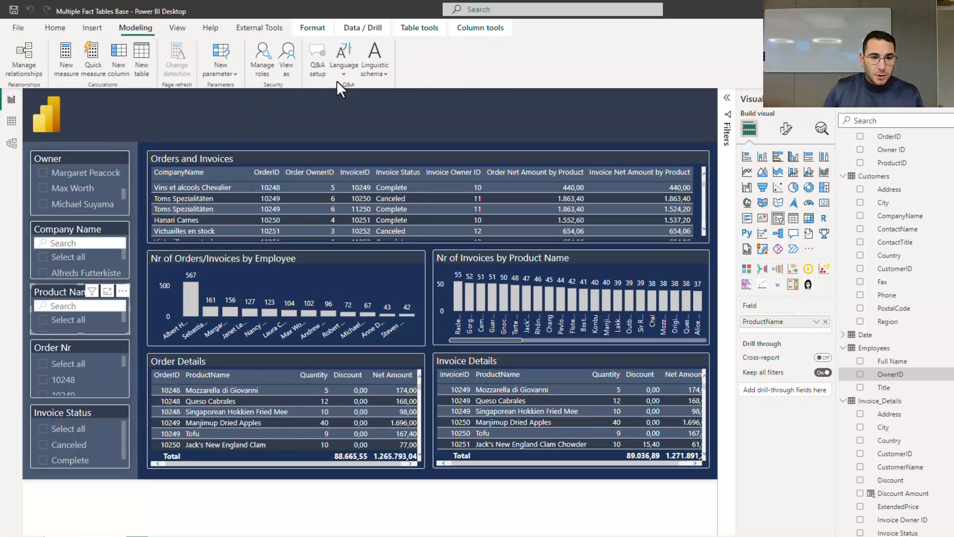
{"action": "left_click", "coordinate": [287, 59]}
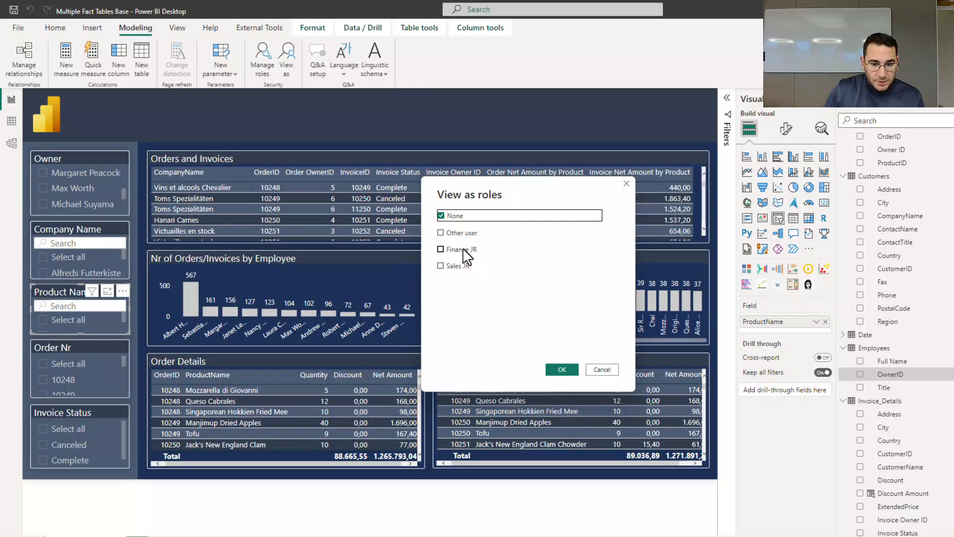
{"action": "left_click", "coordinate": [463, 250]}
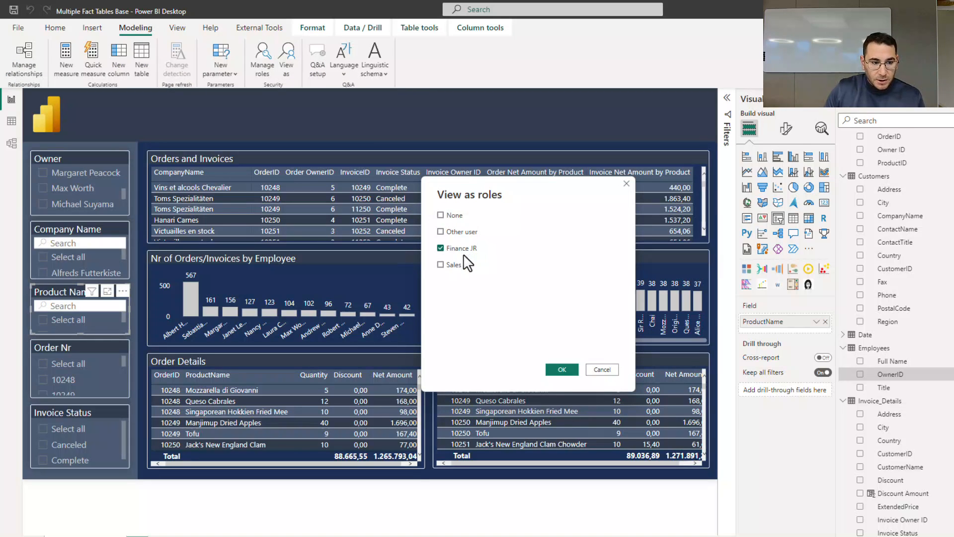
{"action": "left_click", "coordinate": [559, 370]}
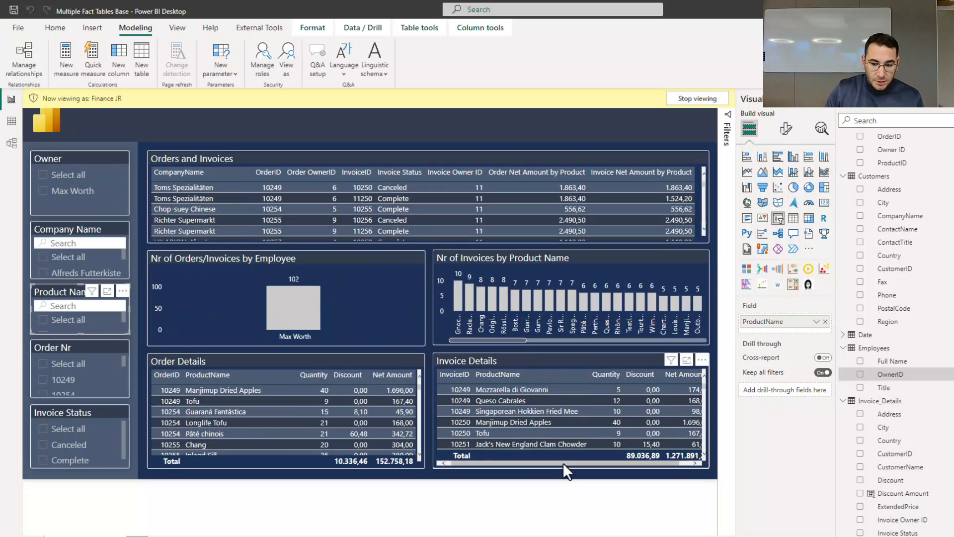
{"action": "left_click_drag", "start_coordinate": [609, 464], "coordinate": [633, 463]}
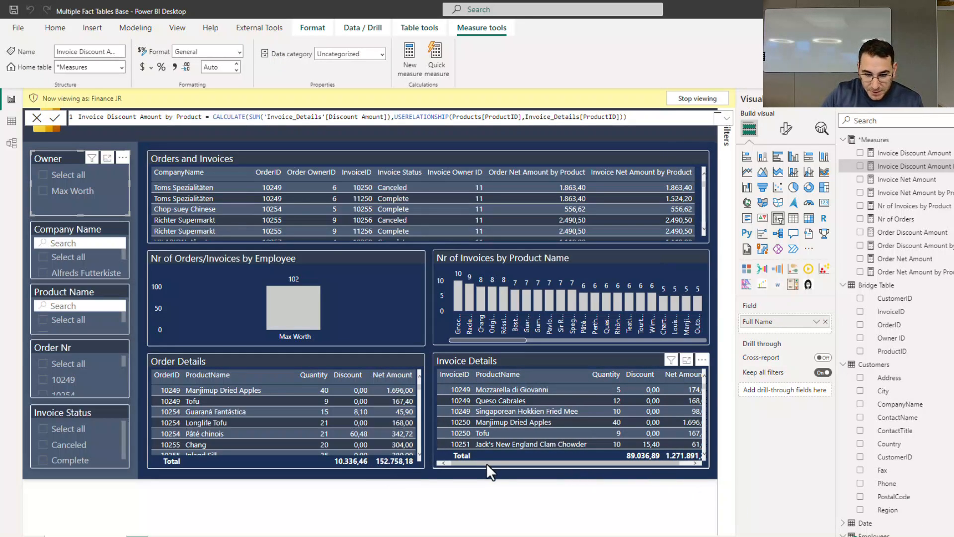
{"action": "left_click_drag", "start_coordinate": [490, 463], "coordinate": [504, 461]}
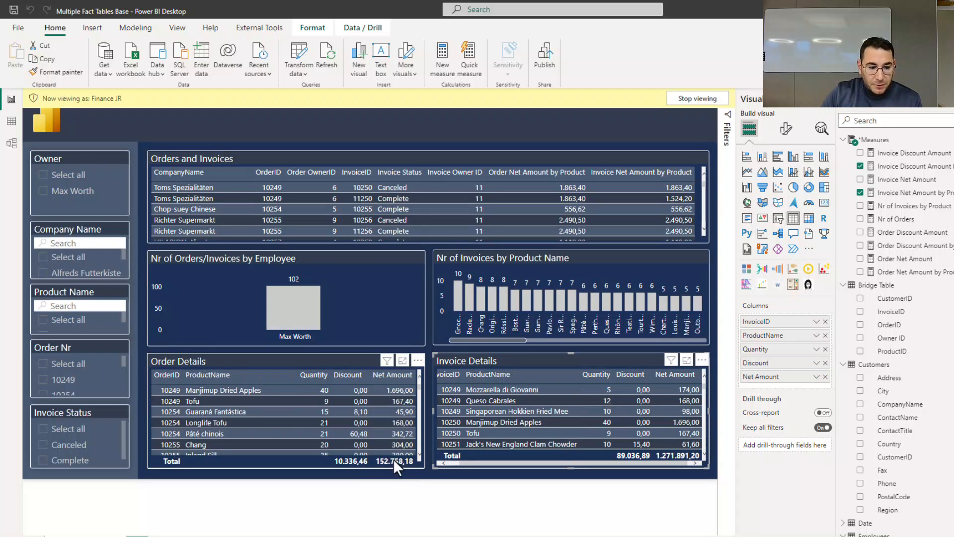
- Apply the security filter in both directions on the Bridge Table to Invoices relationship and return to the report
{"action": "left_click", "coordinate": [11, 145]}
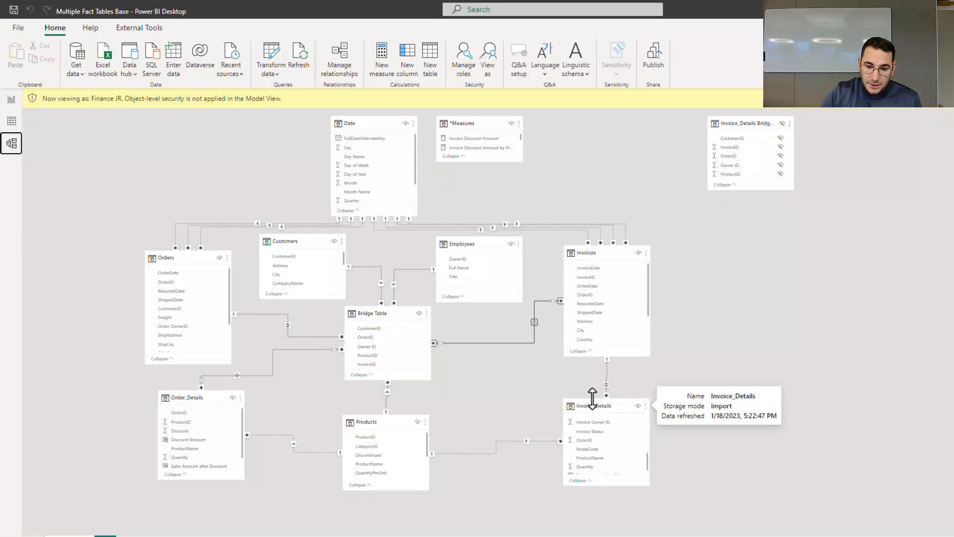
{"action": "double_click", "coordinate": [531, 339]}
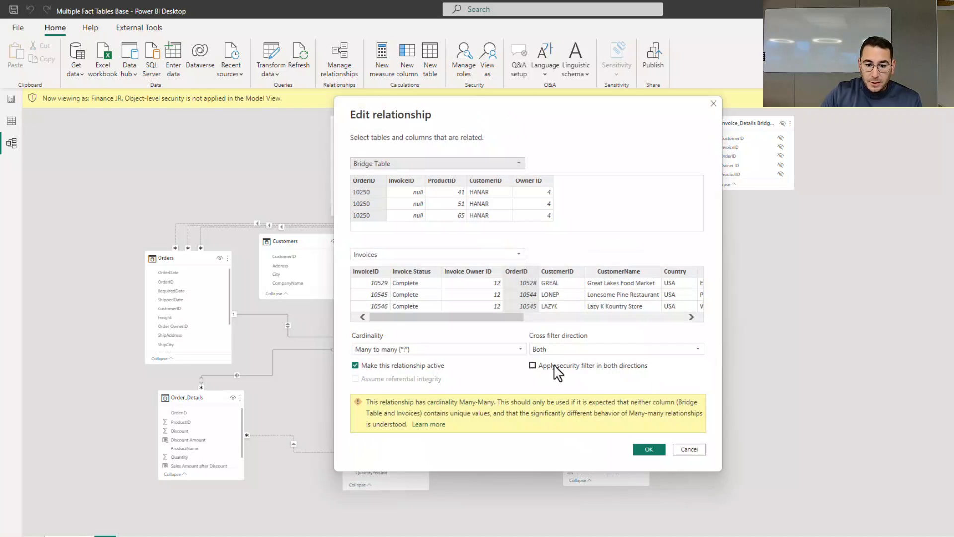
{"action": "left_click", "coordinate": [549, 366]}
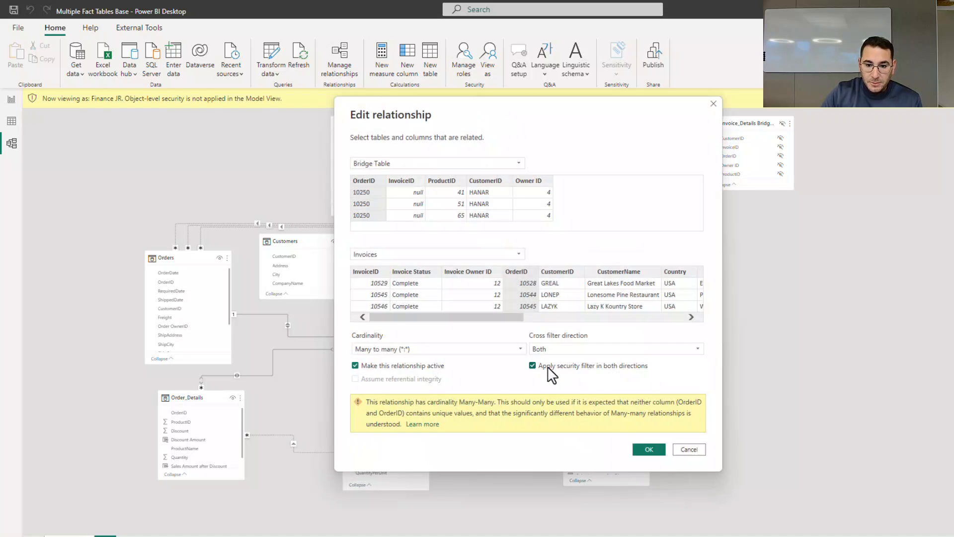
{"action": "left_click", "coordinate": [647, 448]}
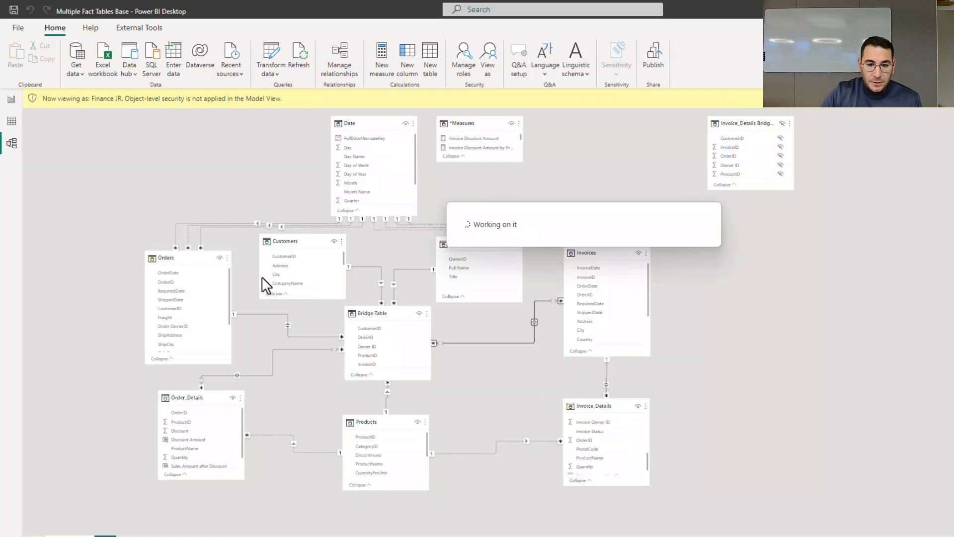
{"action": "left_click", "coordinate": [11, 99]}
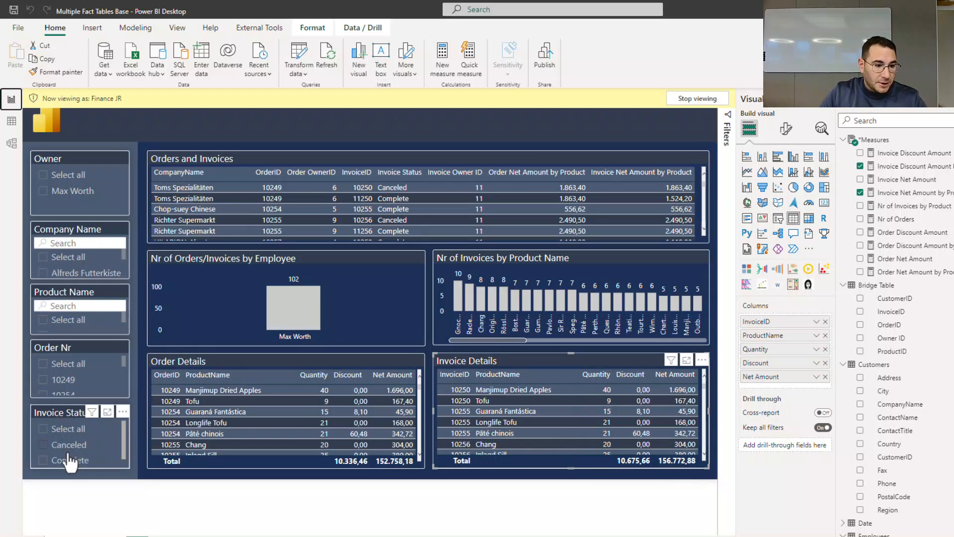
- Stop viewing the report as Finance JR and view it as the Sales JR role
{"action": "left_click", "coordinate": [681, 99]}
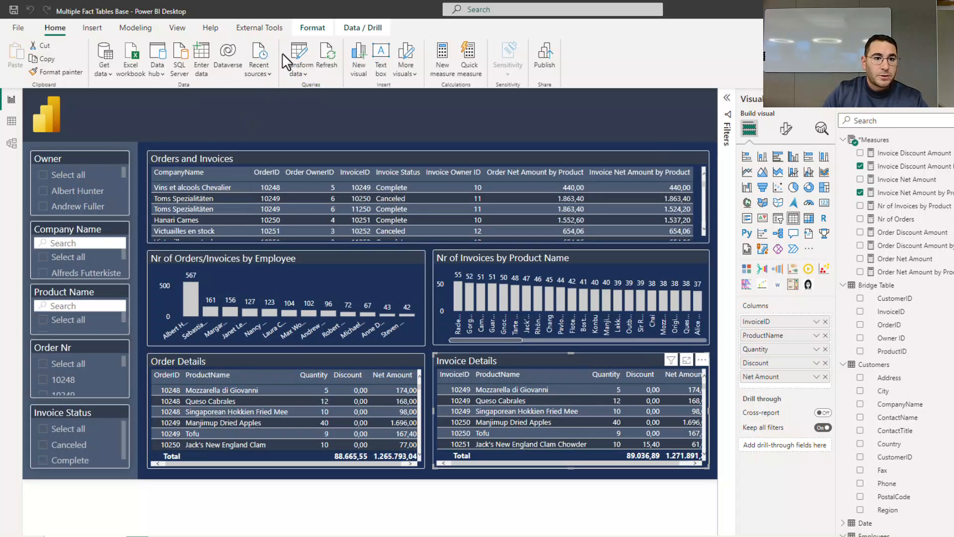
{"action": "left_click", "coordinate": [134, 27]}
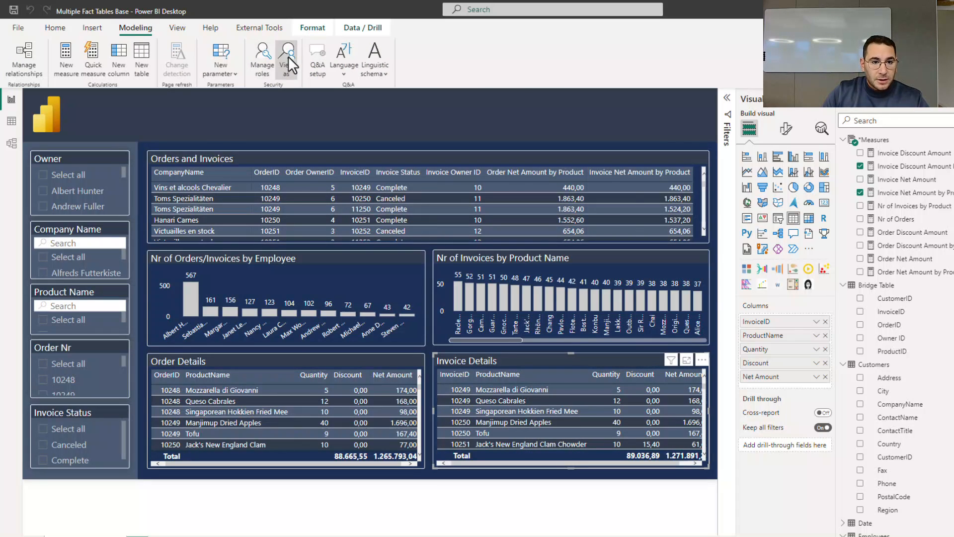
{"action": "left_click", "coordinate": [288, 55]}
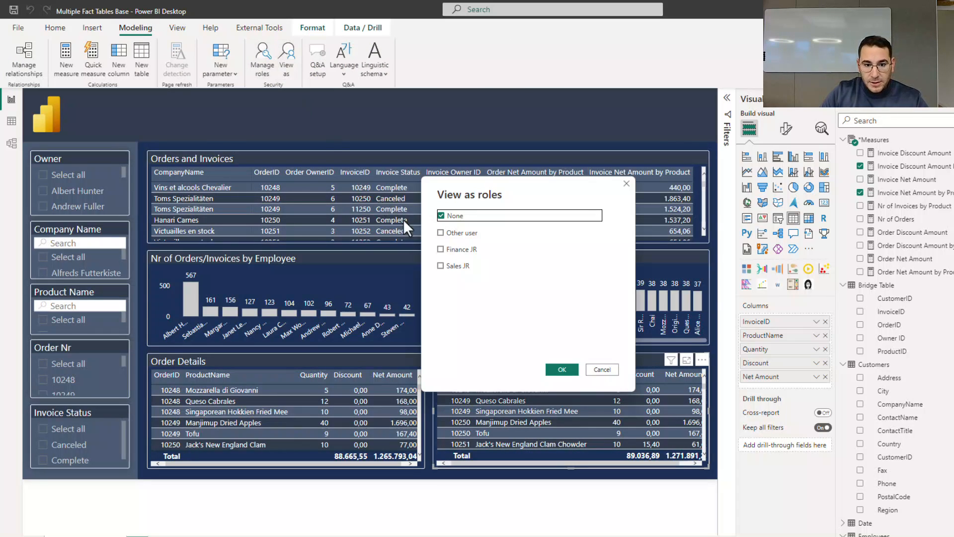
{"action": "left_click", "coordinate": [456, 268]}
{"action": "left_click", "coordinate": [566, 367]}
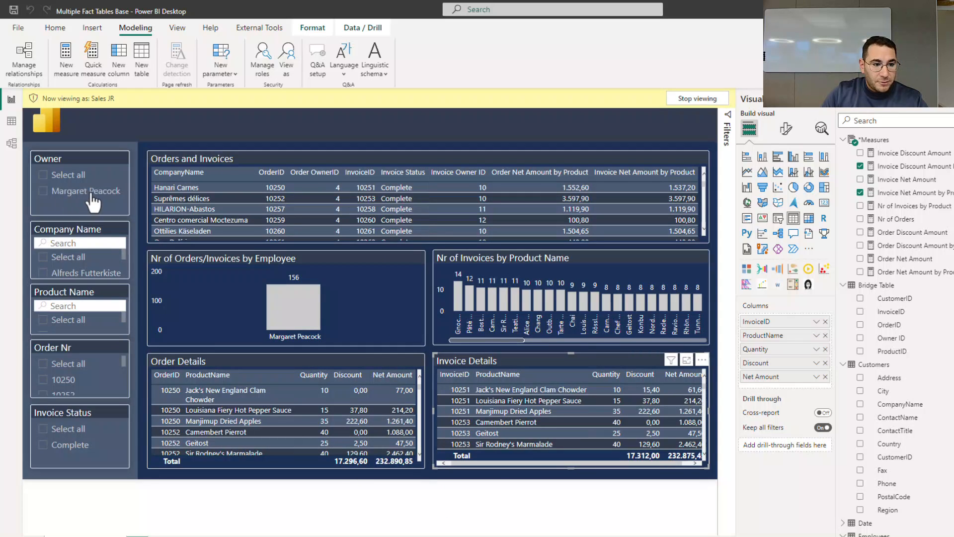
- Examine the owner IDs in the Orders and Invoices table and the amount columns and totals in Invoice Details
{"action": "scroll", "coordinate": [323, 201], "scroll_direction": "down", "scroll_amount": 3}
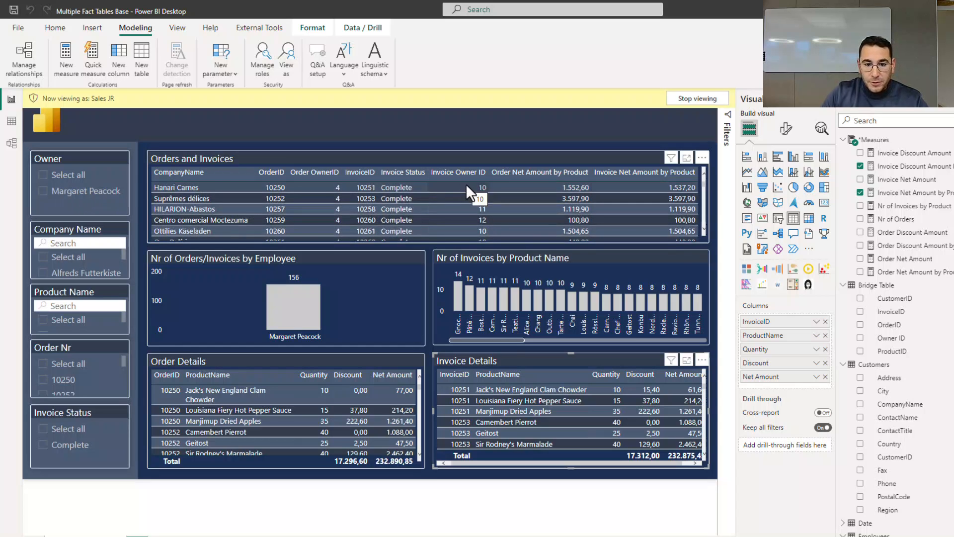
{"action": "scroll", "coordinate": [466, 189], "scroll_direction": "down", "scroll_amount": 2}
{"action": "scroll", "coordinate": [475, 201], "scroll_direction": "down", "scroll_amount": 3}
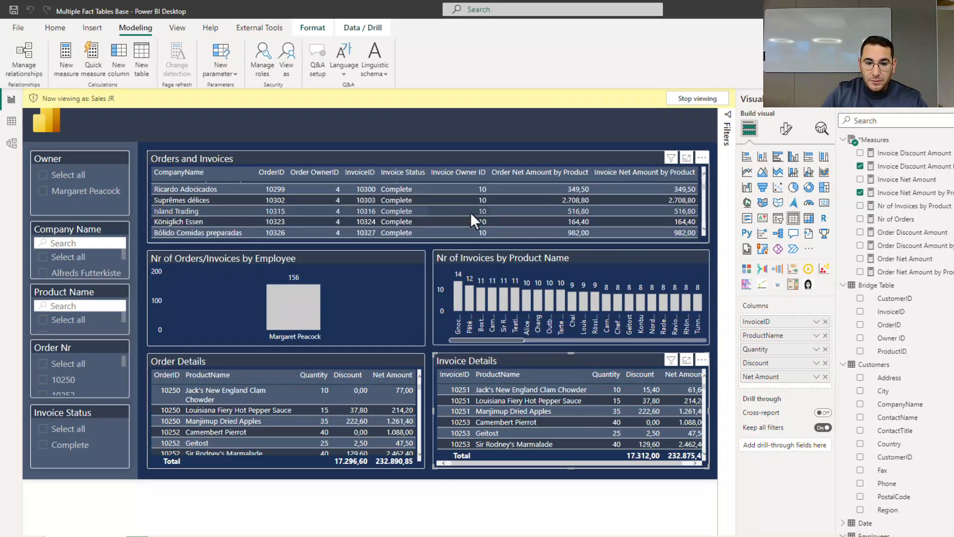
{"action": "scroll", "coordinate": [458, 216], "scroll_direction": "up", "scroll_amount": 3}
{"action": "scroll", "coordinate": [458, 215], "scroll_direction": "up", "scroll_amount": 5}
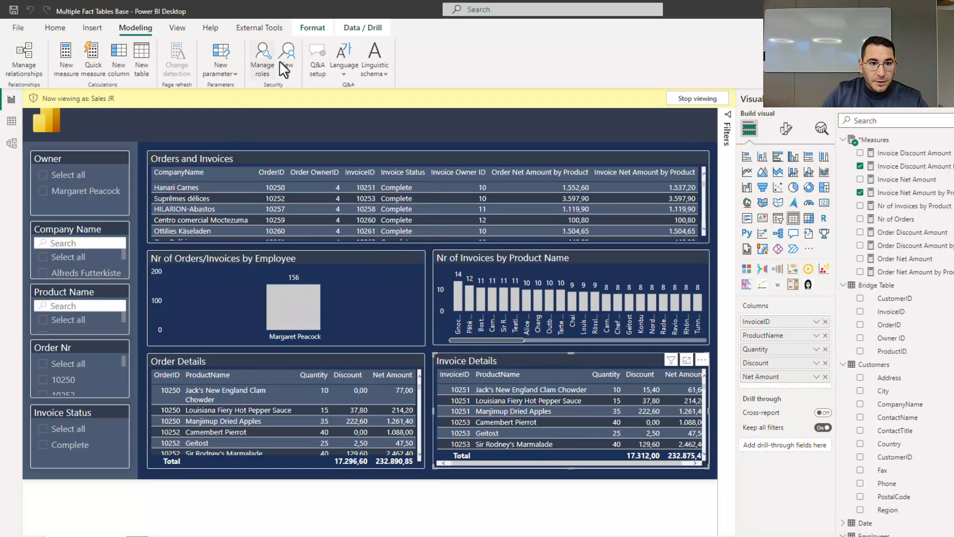
{"action": "left_click_drag", "start_coordinate": [655, 462], "coordinate": [671, 464]}
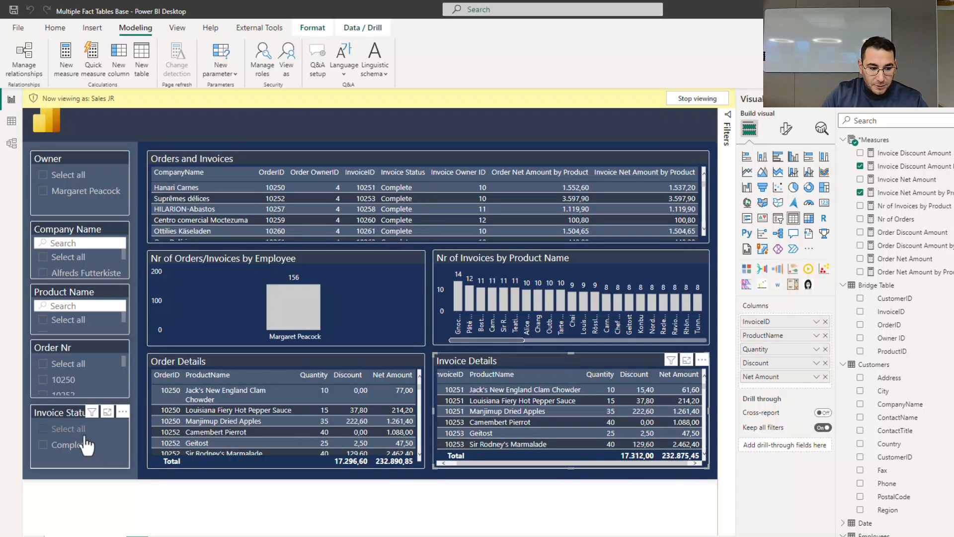
- Filter the report by the Complete invoice status, compare the order and invoice detail tables, and clear the filter
{"action": "left_click", "coordinate": [73, 445]}
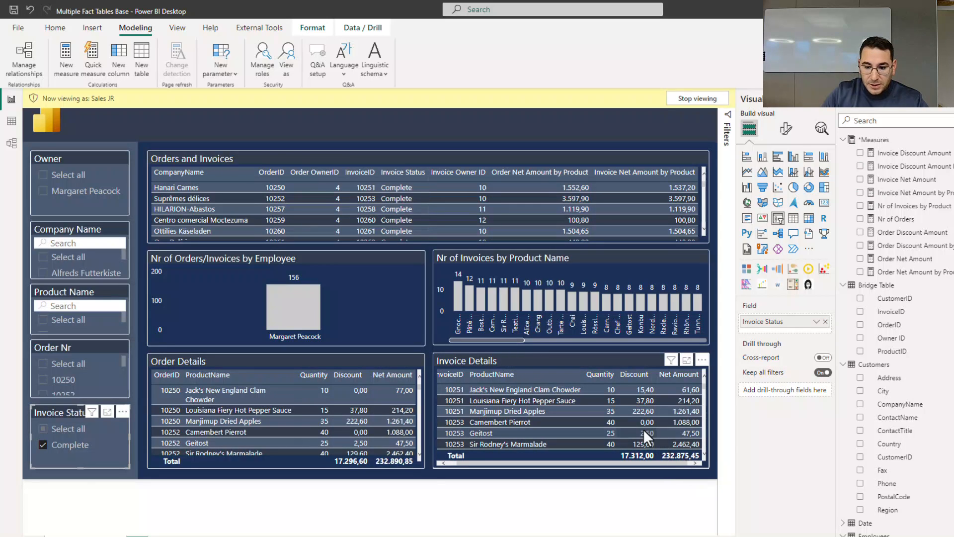
{"action": "scroll", "coordinate": [625, 422], "scroll_direction": "down", "scroll_amount": 1}
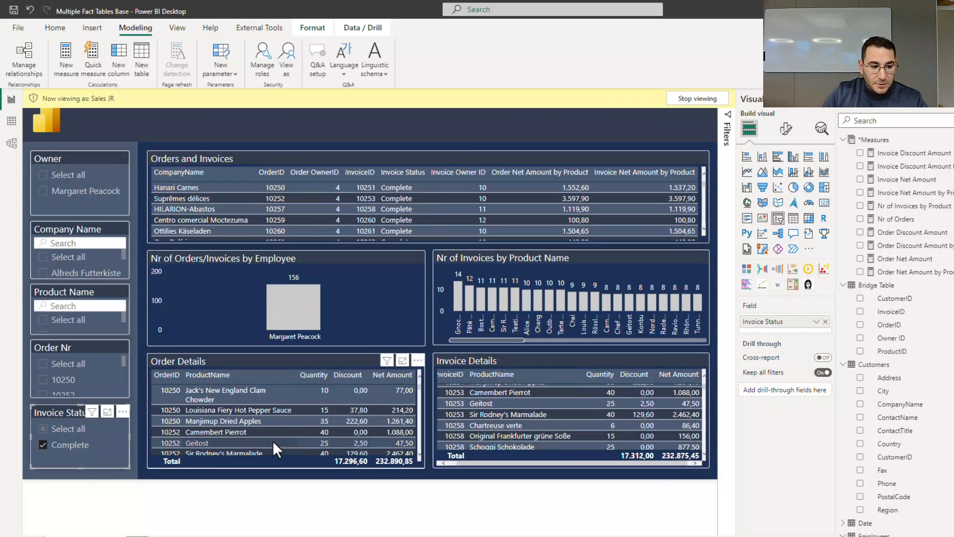
{"action": "left_click", "coordinate": [55, 446]}
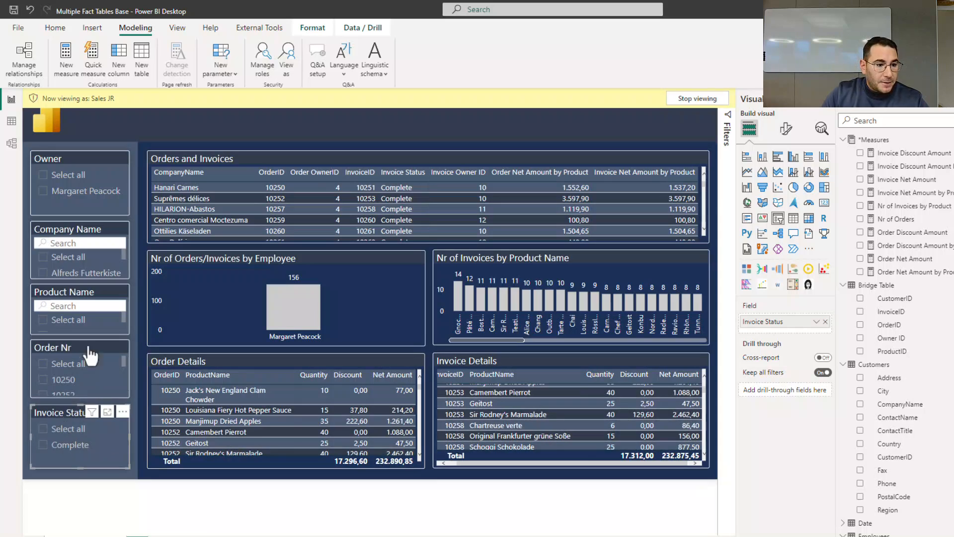
- Switch the role view from Sales JR to Finance JR, review the Orders and Invoices rows, and stop viewing as a role
{"action": "left_click", "coordinate": [288, 61]}
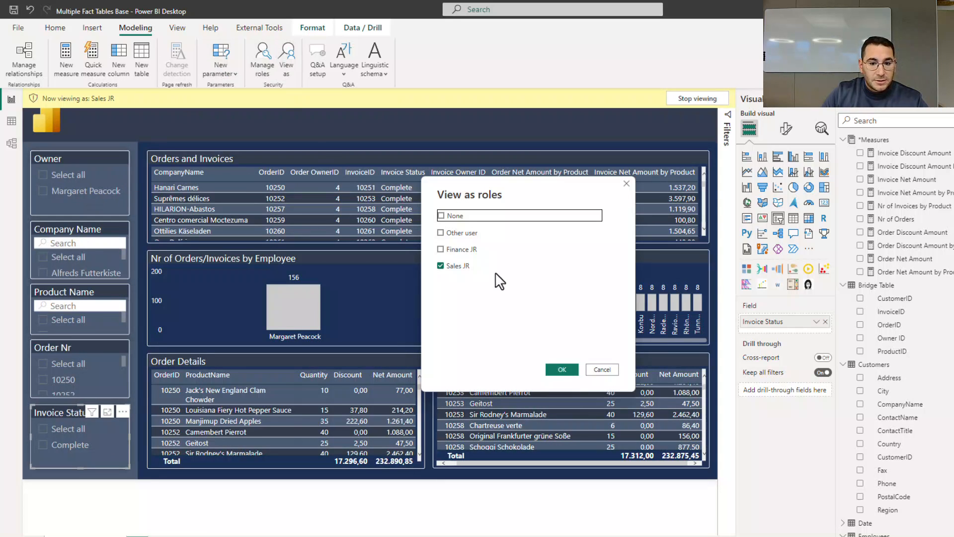
{"action": "left_click", "coordinate": [449, 266]}
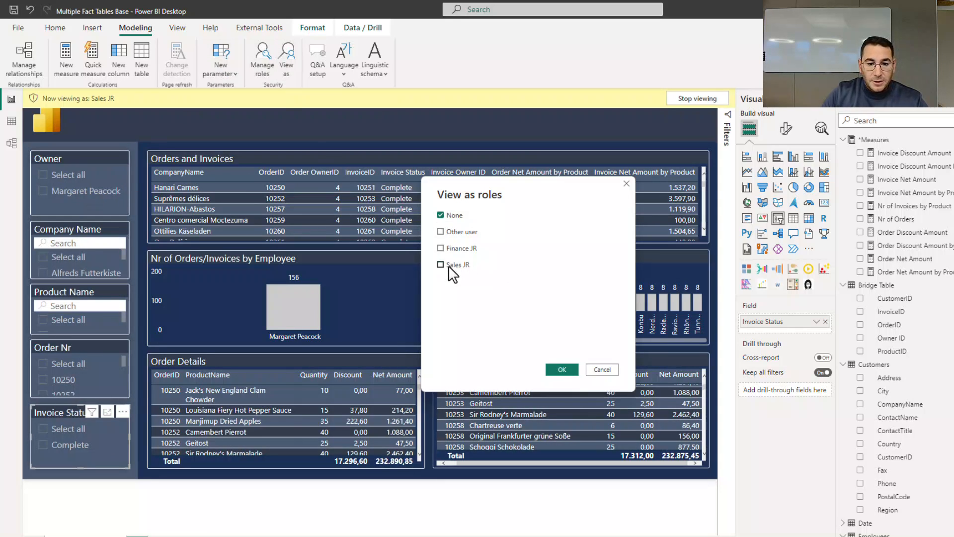
{"action": "left_click", "coordinate": [561, 369]}
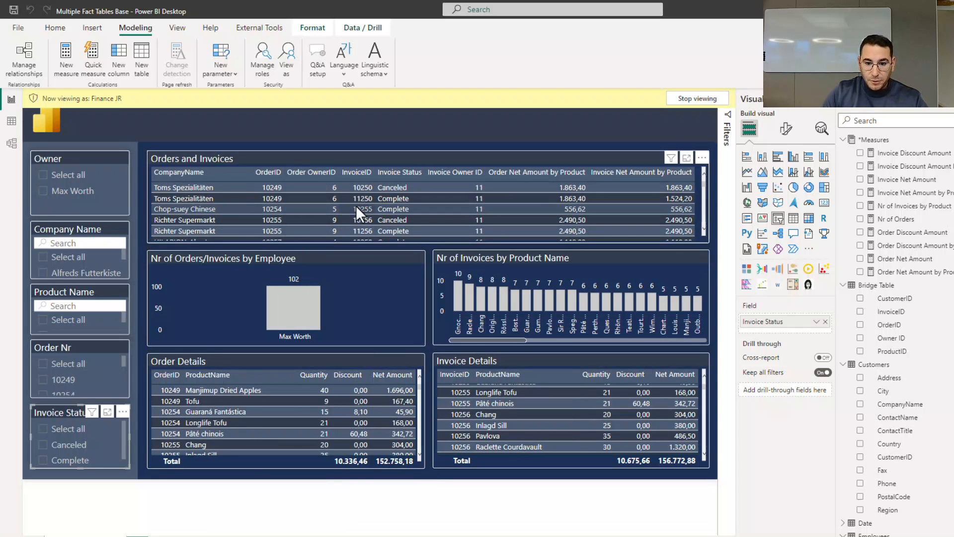
{"action": "scroll", "coordinate": [356, 205], "scroll_direction": "down", "scroll_amount": 1}
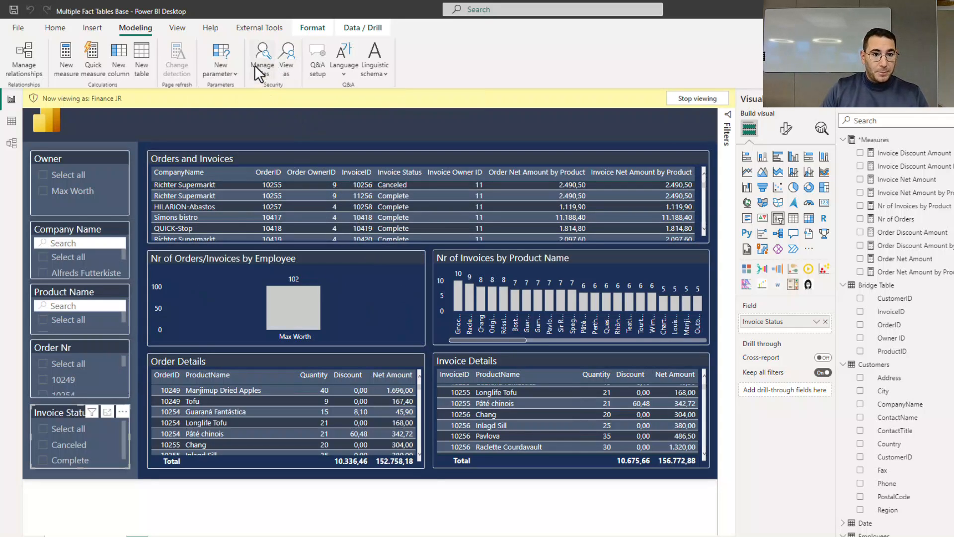
{"action": "left_click", "coordinate": [707, 98]}
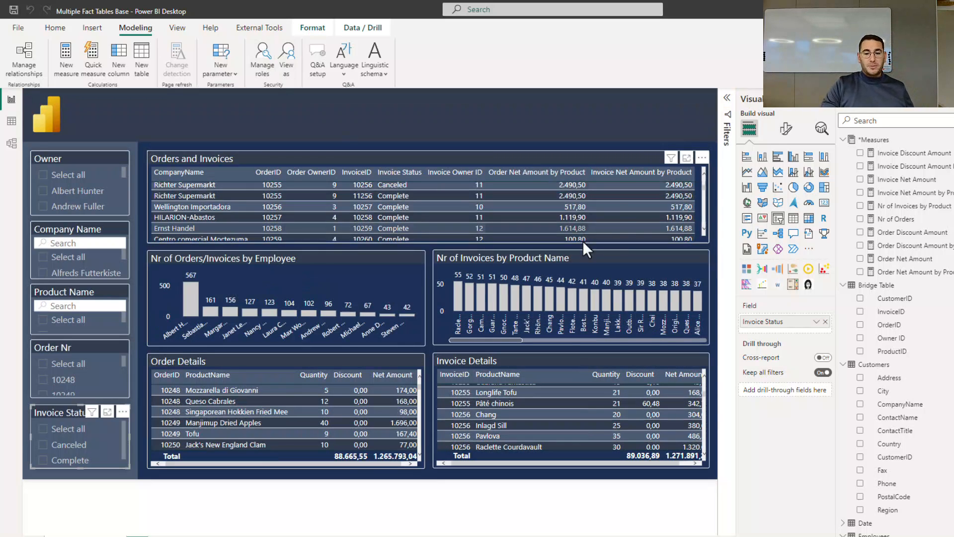